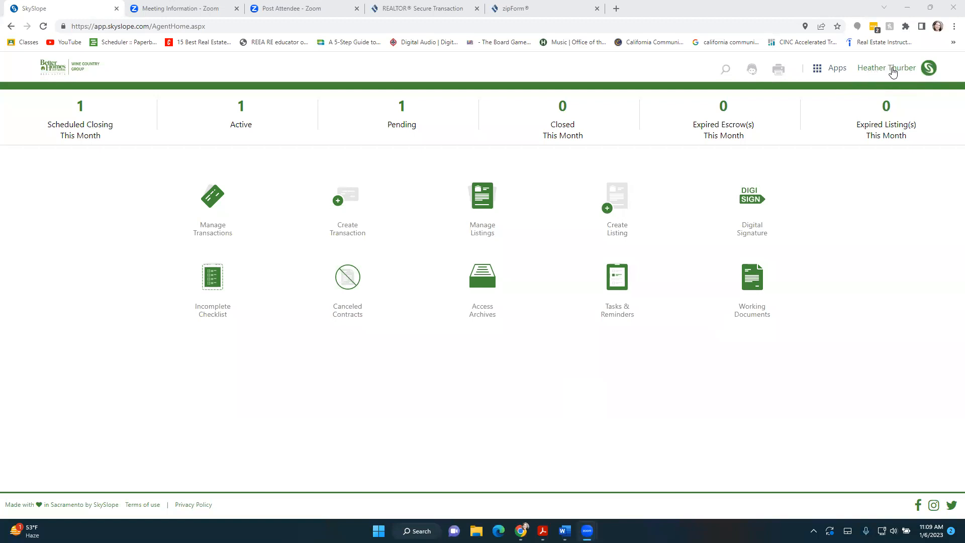
# Step: Review the account's personal information, notification and signature settings, and return to the home page
pyautogui.click(894, 72)
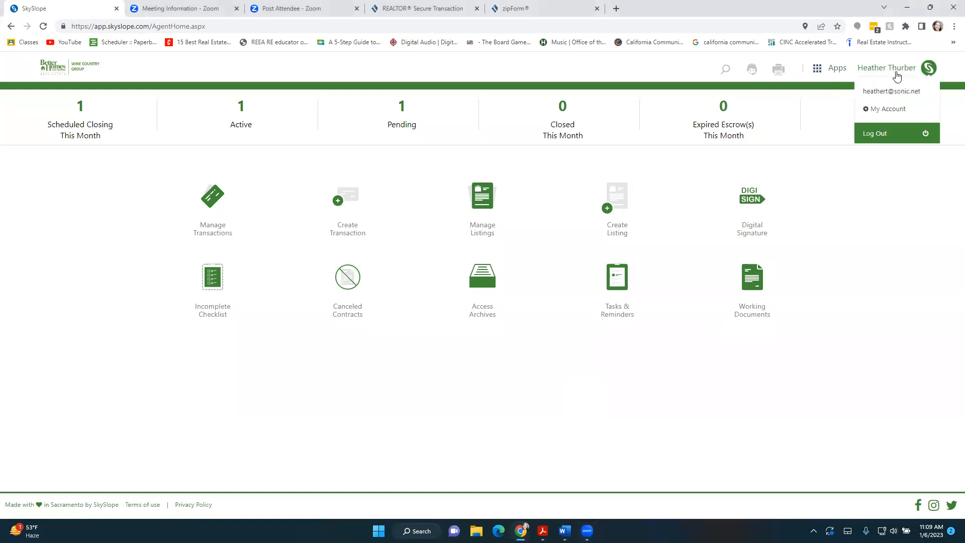
pyautogui.click(892, 114)
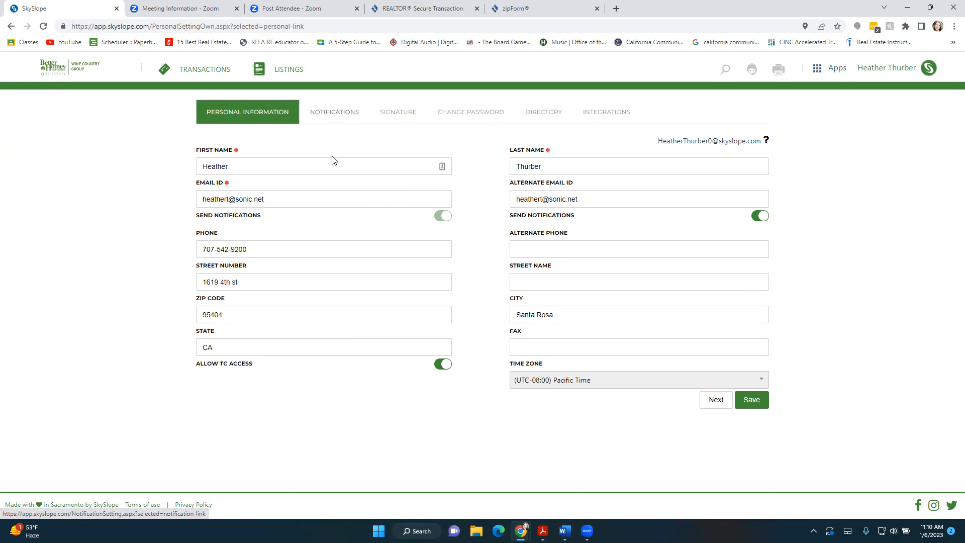
pyautogui.click(336, 115)
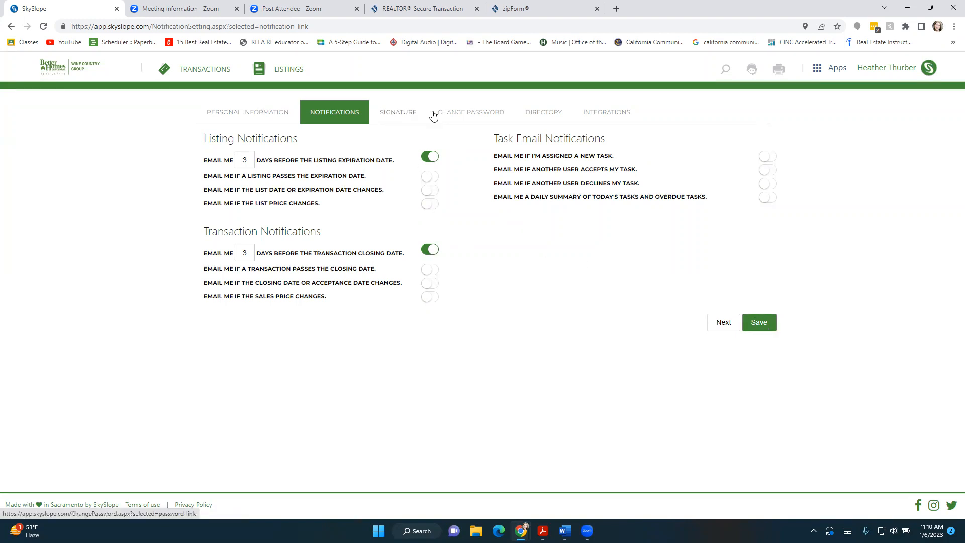
pyautogui.click(408, 114)
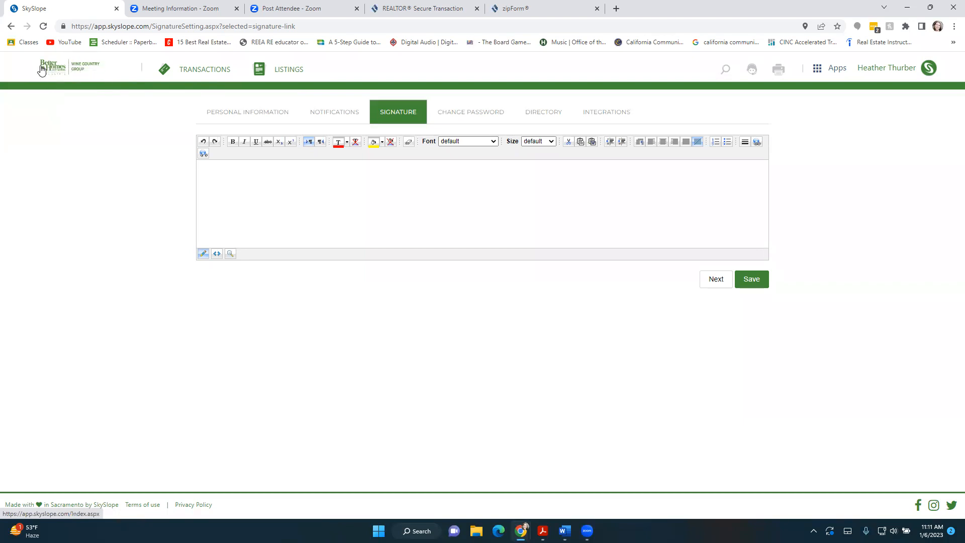
pyautogui.click(74, 70)
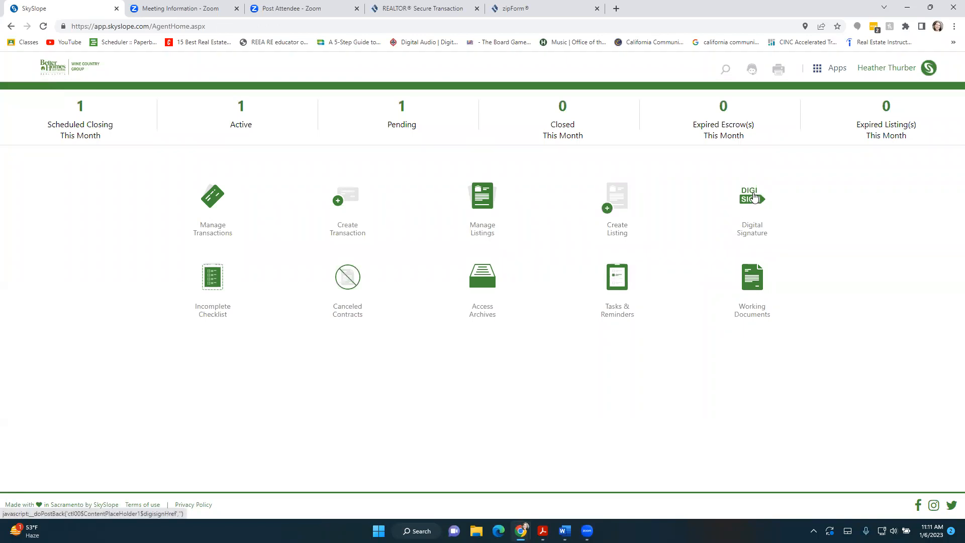
# Step: Start a new DigiSign envelope with no property assigned for returning the signed documents
pyautogui.click(749, 286)
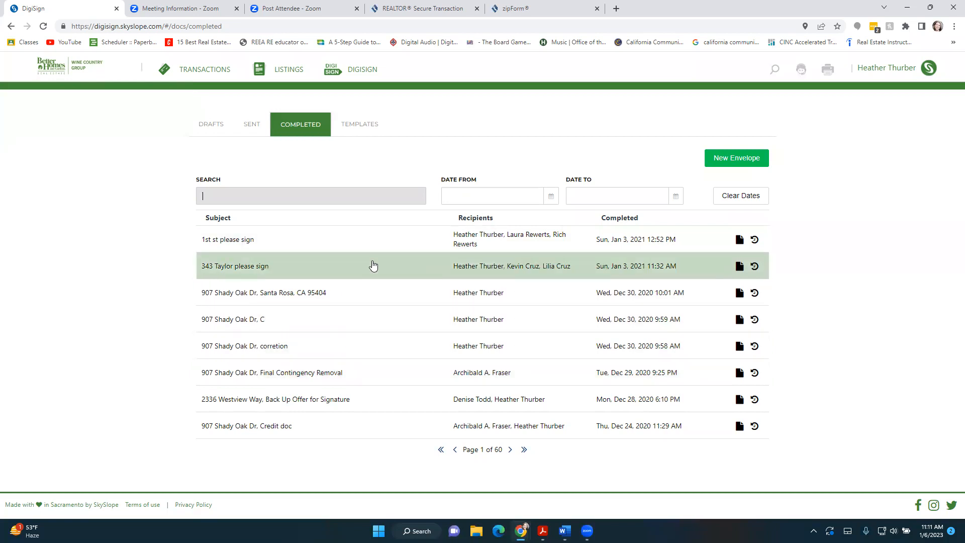
pyautogui.click(745, 166)
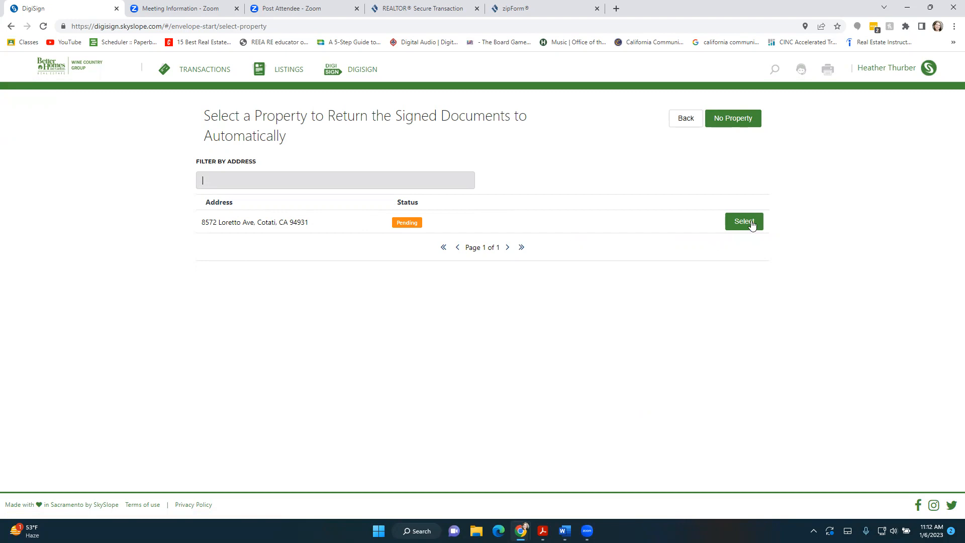
pyautogui.click(744, 119)
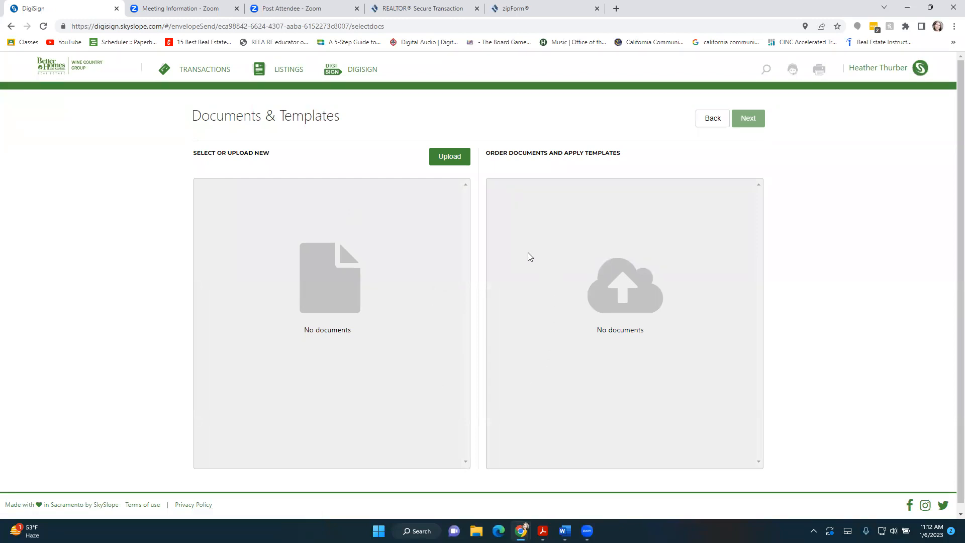
# Step: Search Quick access for "sf" and upload the sf square footage and lot size advisory and disclosure PDF to the envelope
pyautogui.scroll(-1, 632, 299)
pyautogui.scroll(1, 536, 293)
pyautogui.click(450, 157)
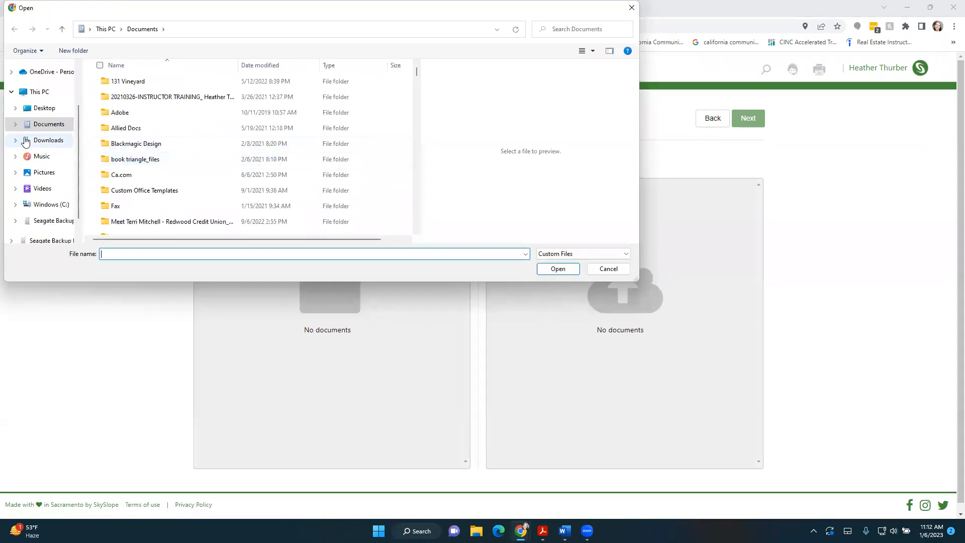
pyautogui.scroll(1, 25, 142)
pyautogui.click(45, 72)
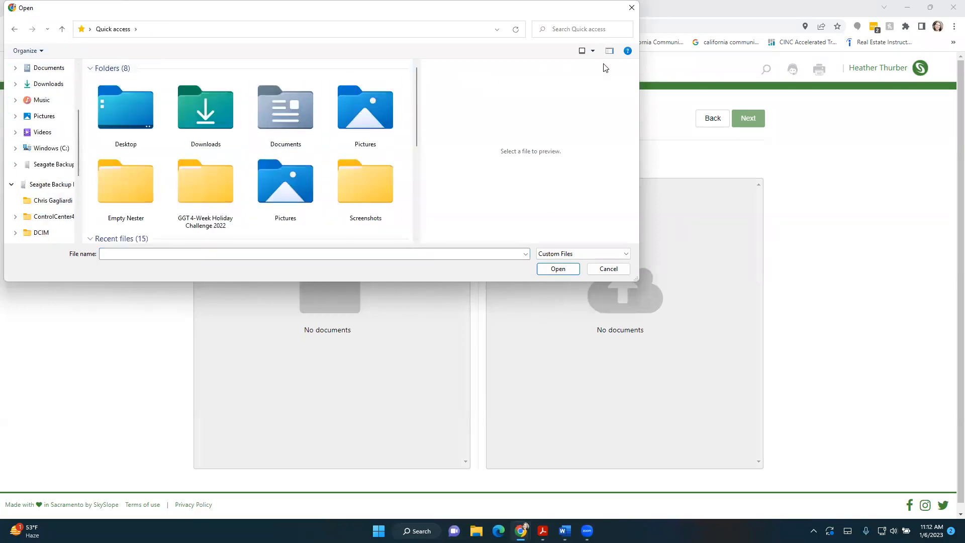
pyautogui.write('sf')
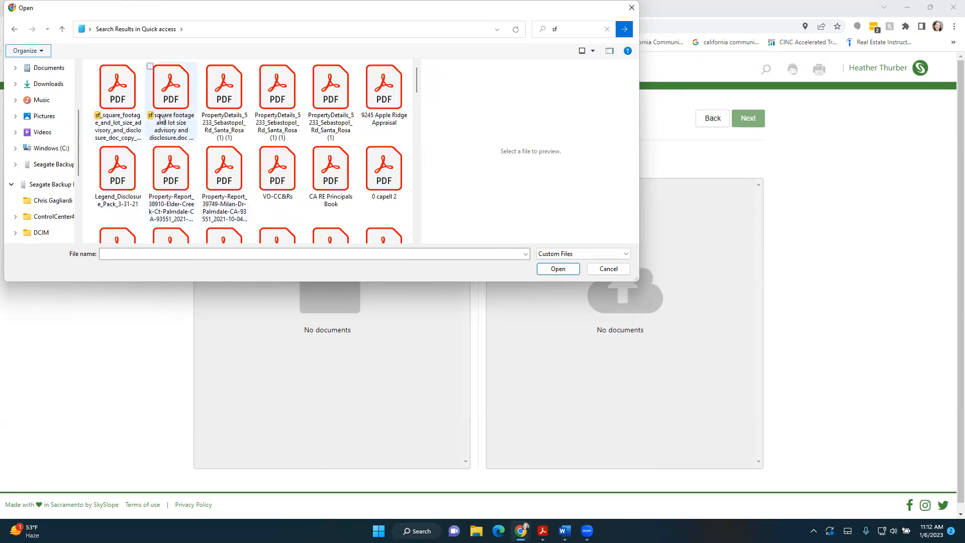
pyautogui.doubleClick(177, 130)
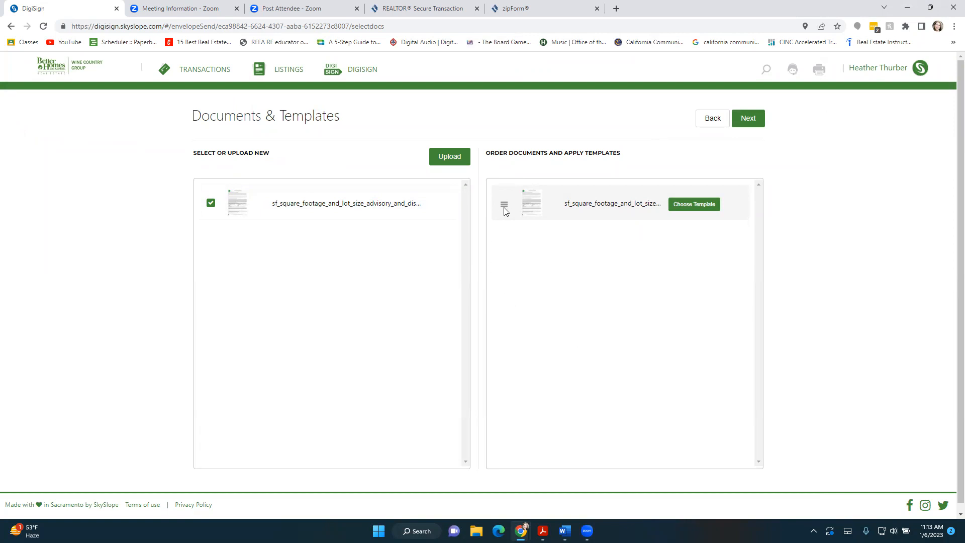
# Step: Continue to the recipients and signing order, and include yourself as a signer
pyautogui.moveTo(504, 203)
pyautogui.mouseDown()
pyautogui.moveTo(502, 286)
pyautogui.moveTo(505, 207)
pyautogui.mouseUp()
pyautogui.click(750, 119)
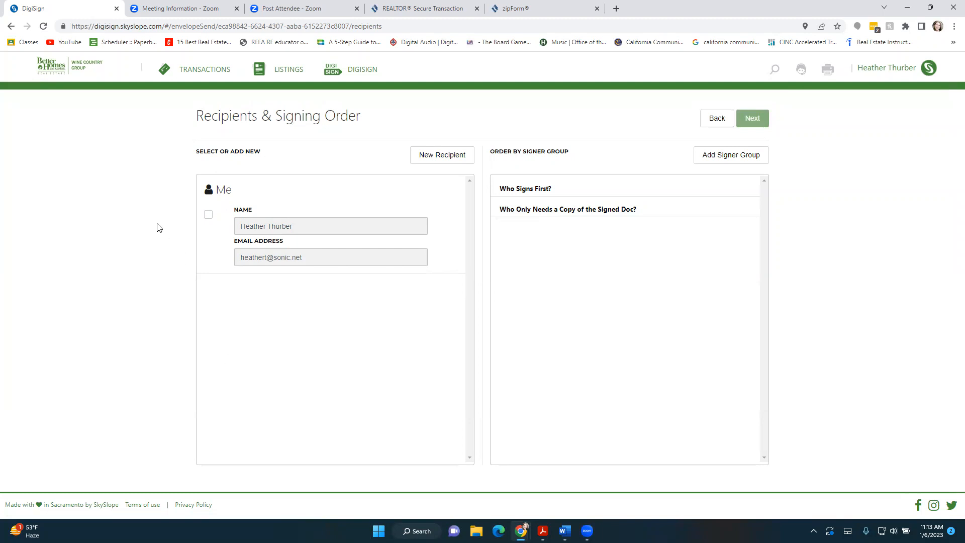
pyautogui.click(208, 215)
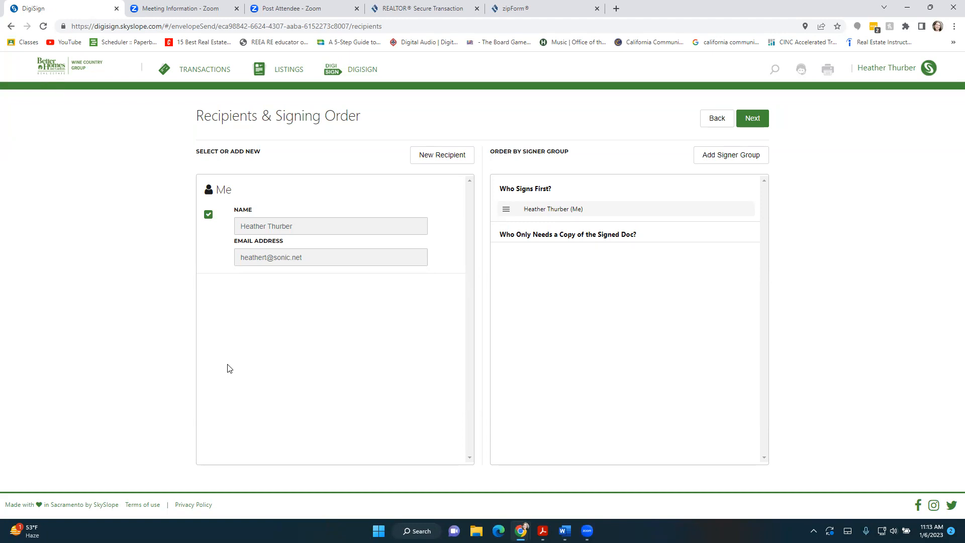
# Step: Start a new recipient and enter the recipient's name and email address
pyautogui.click(453, 156)
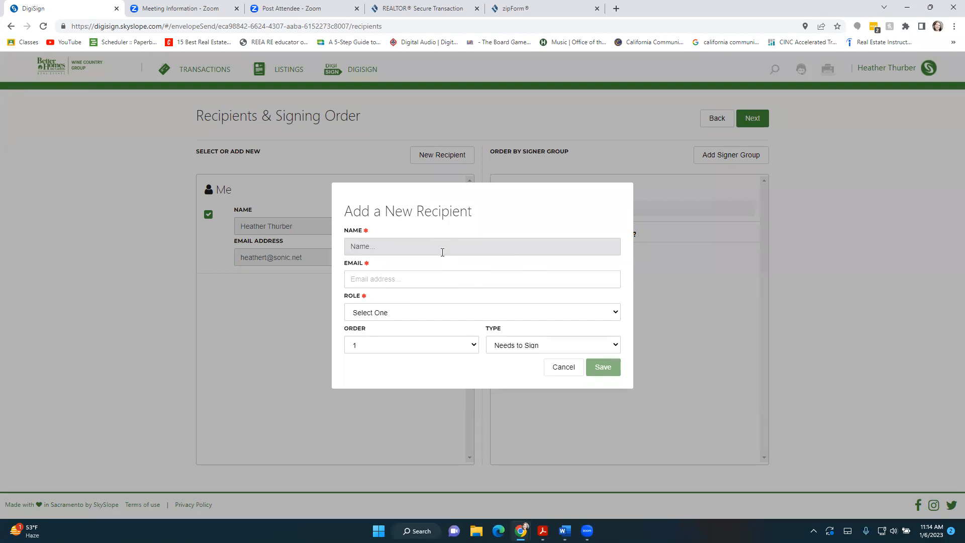
pyautogui.write('sa')
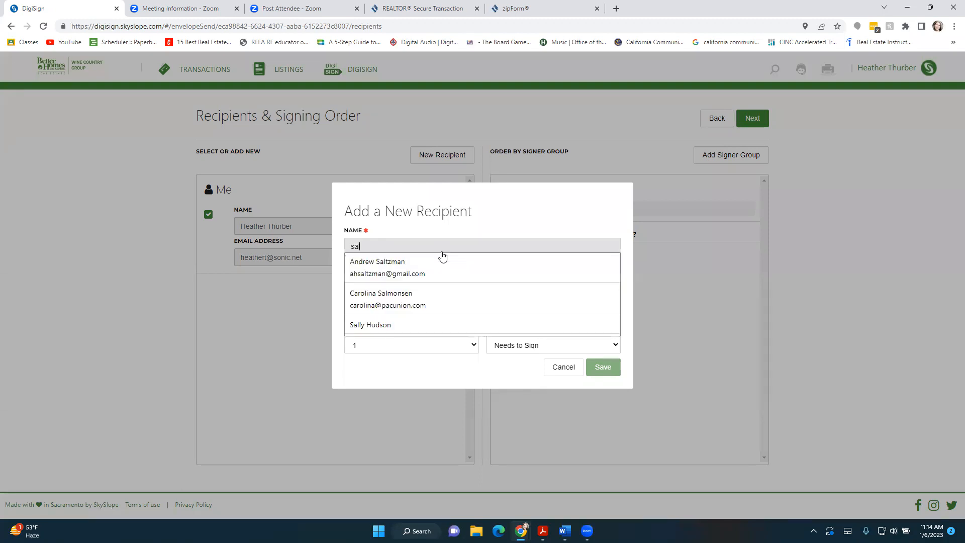
pyautogui.press('BackSpace')
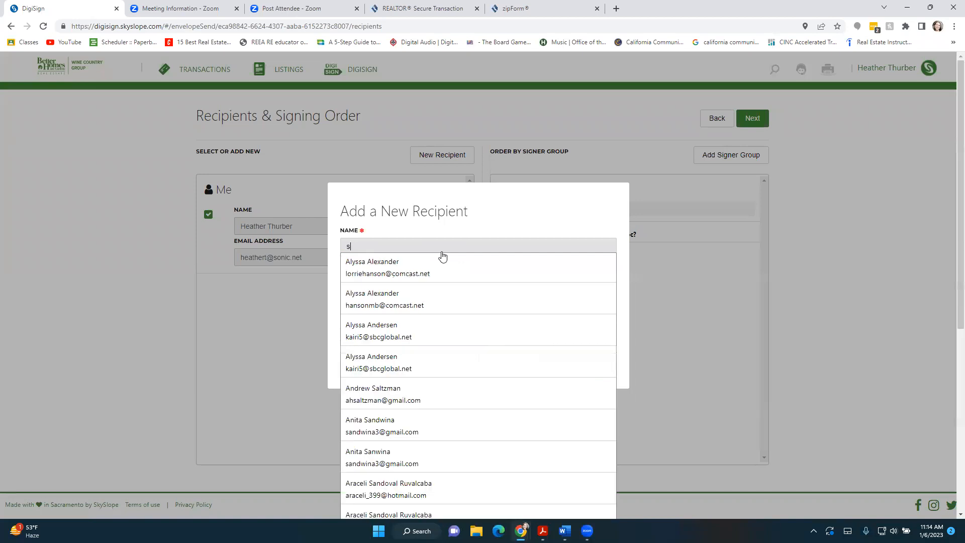
pyautogui.write('a:')
pyautogui.press('BackSpace')
pyautogui.press('BackSpace')
pyautogui.press('BackSpace')
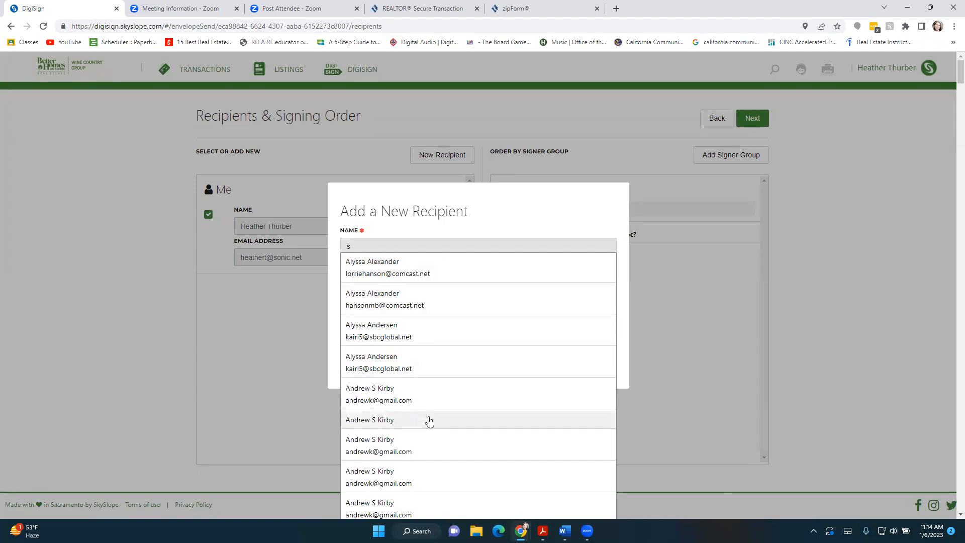
pyautogui.scroll(-4, 428, 420)
pyautogui.scroll(-9, 425, 417)
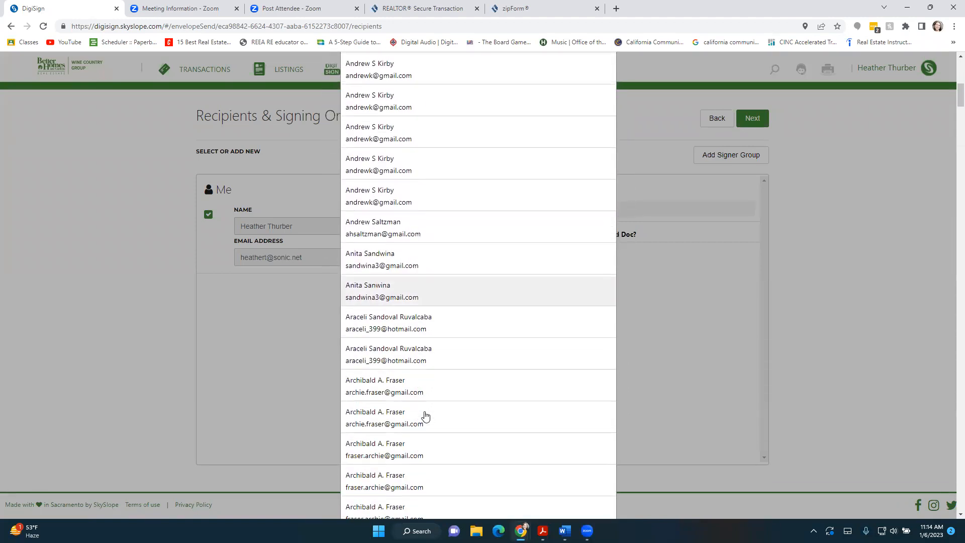
pyautogui.scroll(7, 448, 281)
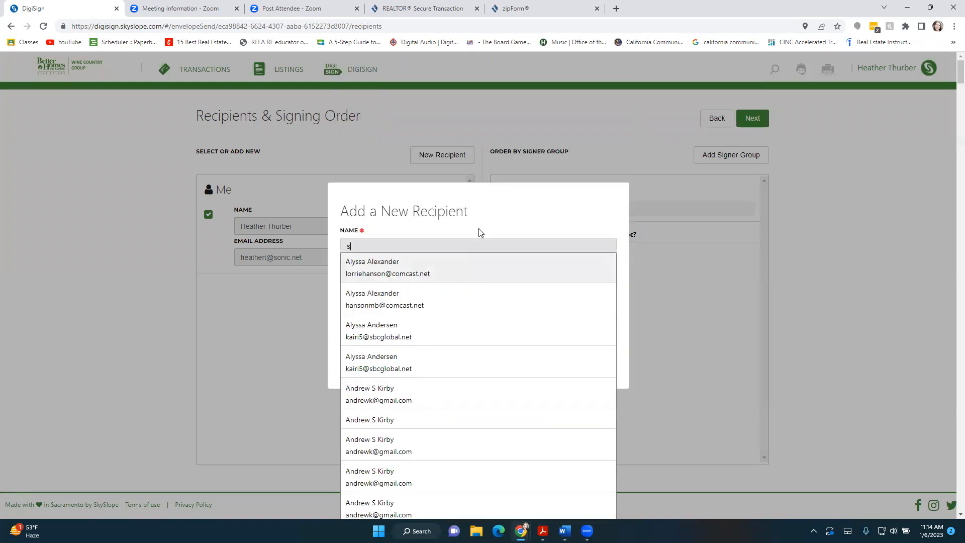
pyautogui.write('lly sample')
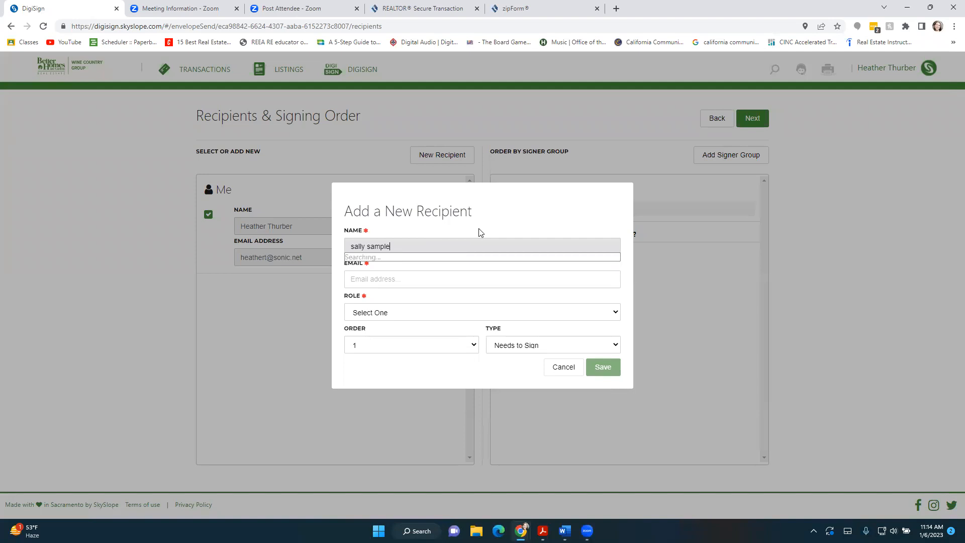
pyautogui.press('Tab')
pyautogui.write('h')
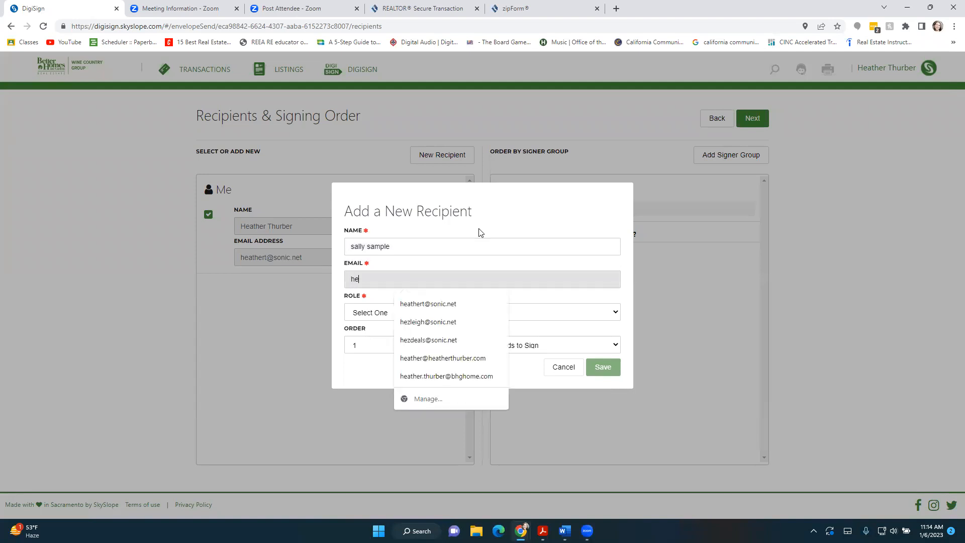
pyautogui.click(431, 339)
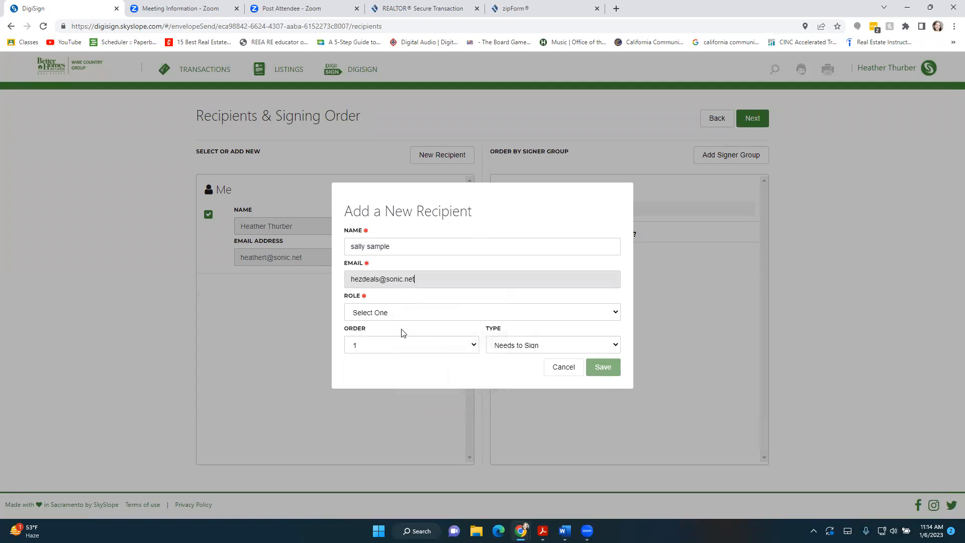
# Step: Set the new recipient's role to Purchaser / Tenant and type to Receives a Copy, and save the recipient
pyautogui.click(394, 312)
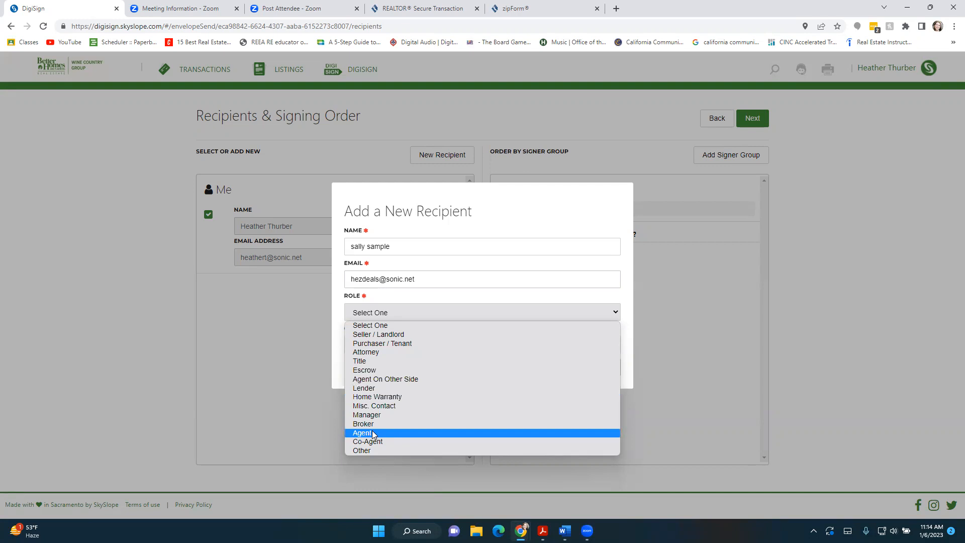
pyautogui.click(382, 344)
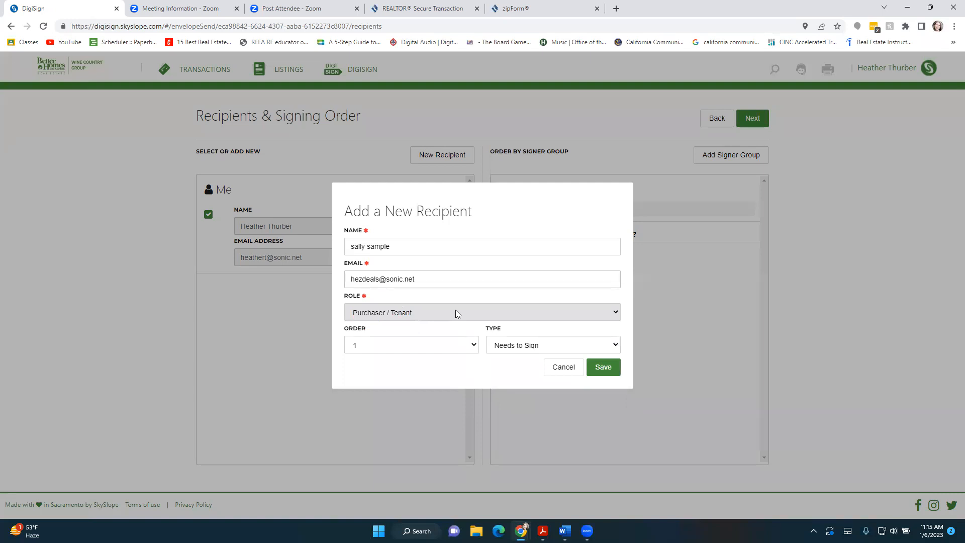
pyautogui.click(548, 346)
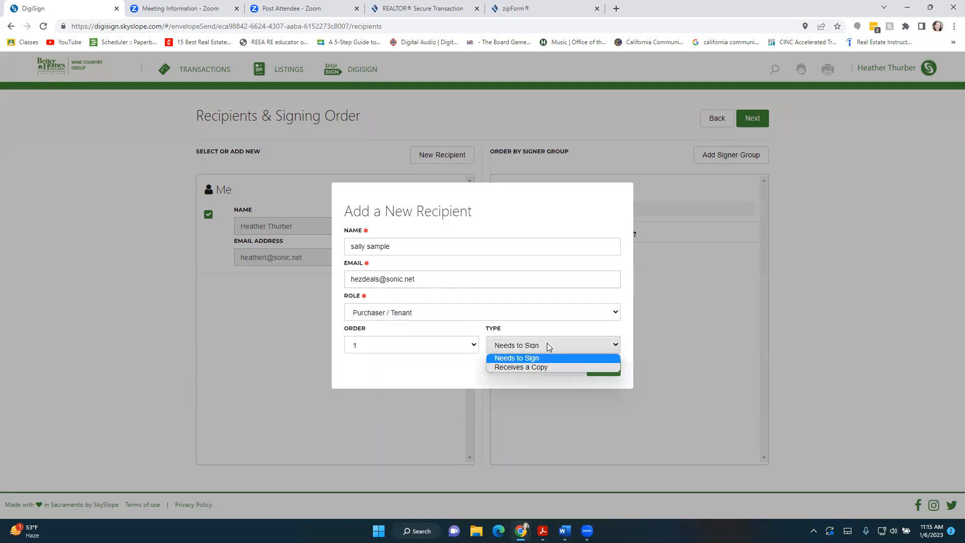
pyautogui.click(514, 367)
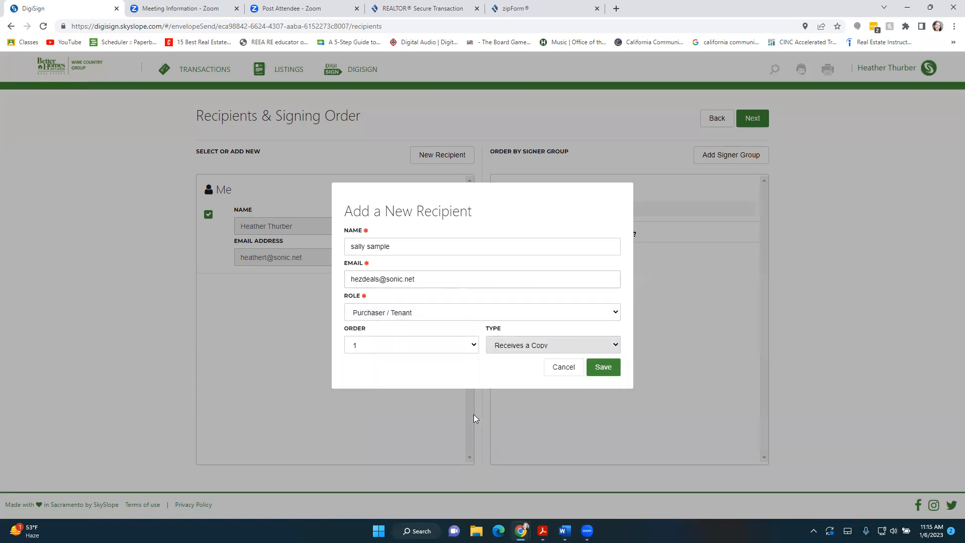
pyautogui.click(607, 367)
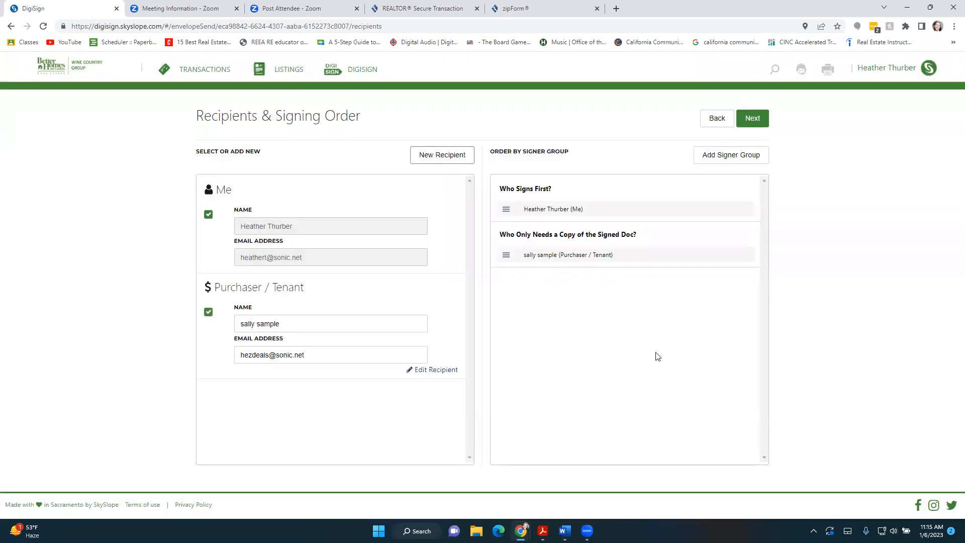
# Step: Edit the Purchaser / Tenant recipient, changing the type to Needs to Sign, and save it
pyautogui.click(440, 374)
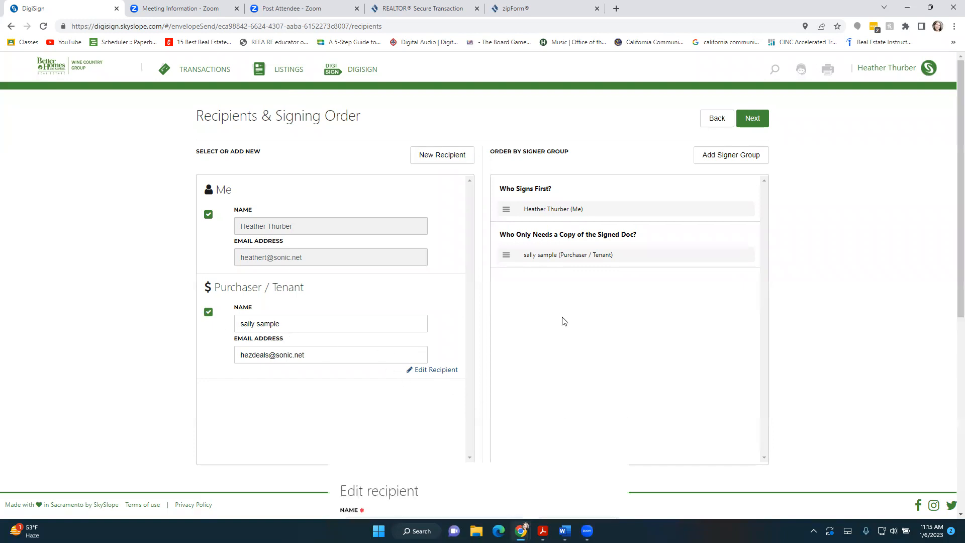
pyautogui.click(528, 346)
pyautogui.click(518, 360)
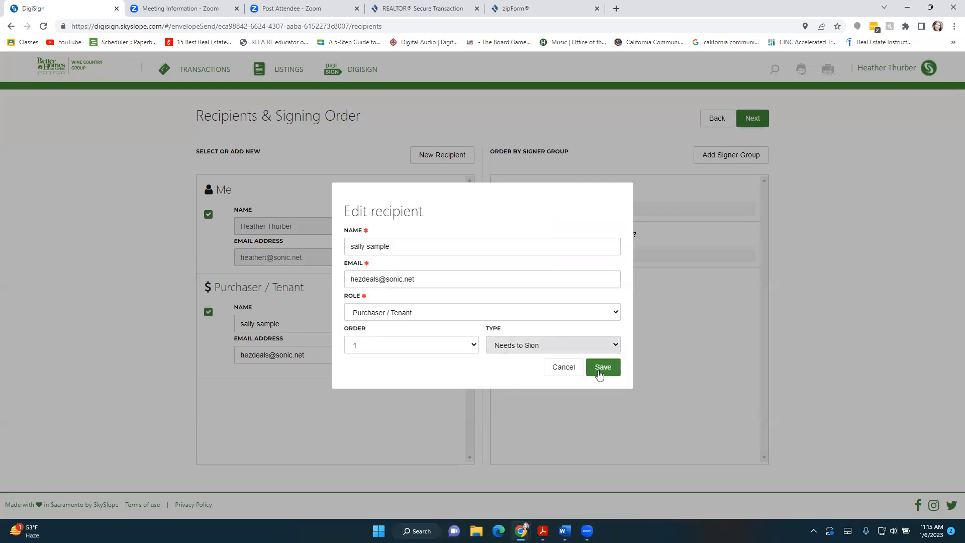
pyautogui.click(599, 369)
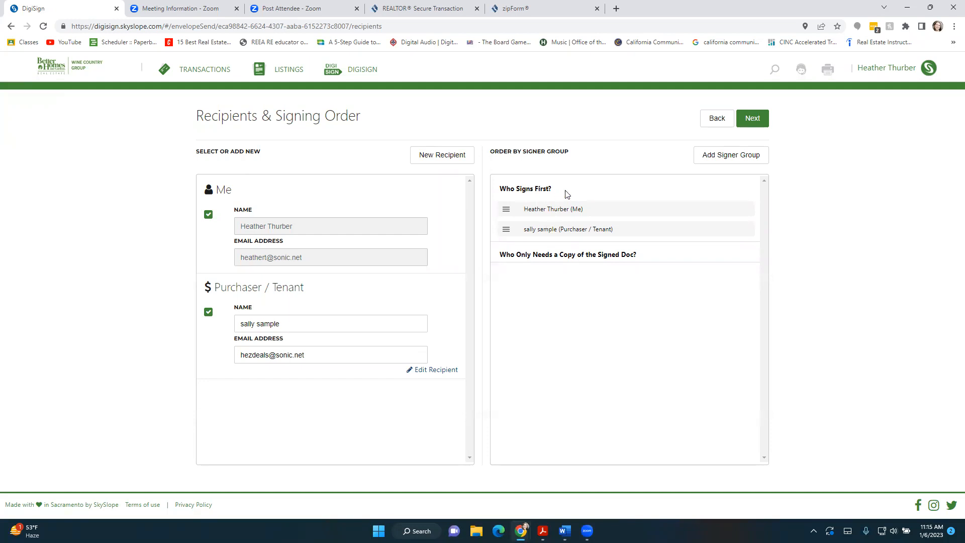
# Step: Add a second signer group and move the purchaser ahead of yourself in the Who Signs First group
pyautogui.moveTo(506, 209); pyautogui.dragTo(506, 207)
pyautogui.click(724, 159)
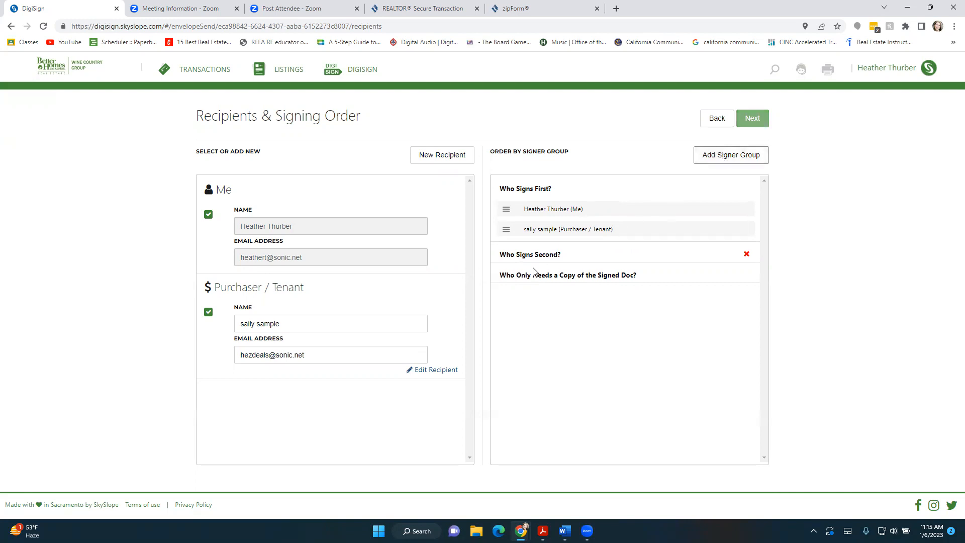
pyautogui.moveTo(506, 229); pyautogui.dragTo(508, 206)
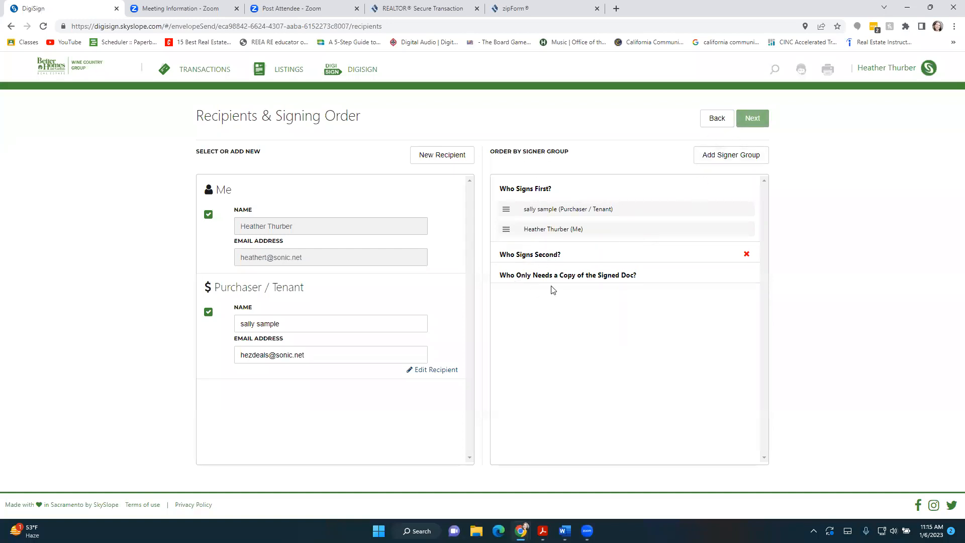
# Step: Remove the empty Who Signs Second group and continue to adding fields on the document
pyautogui.click(746, 255)
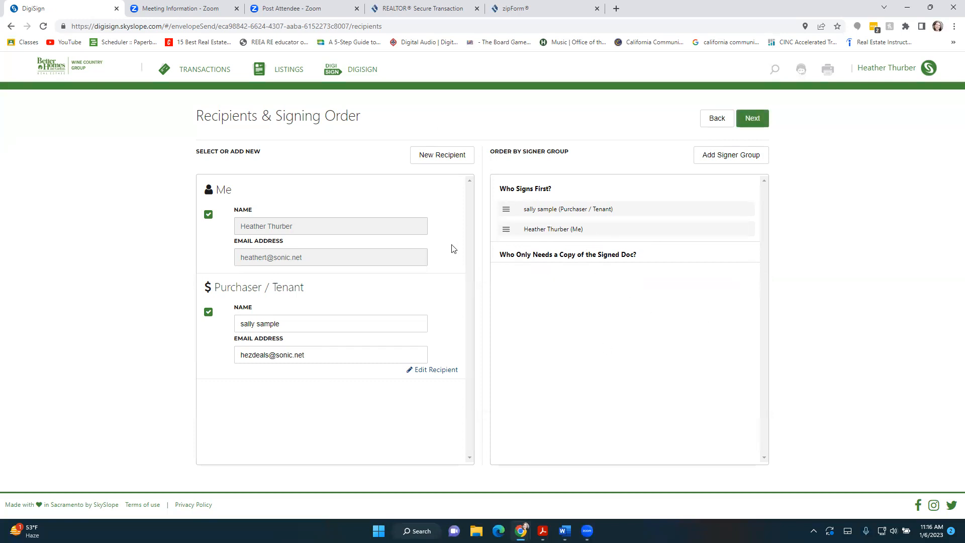
pyautogui.click(752, 119)
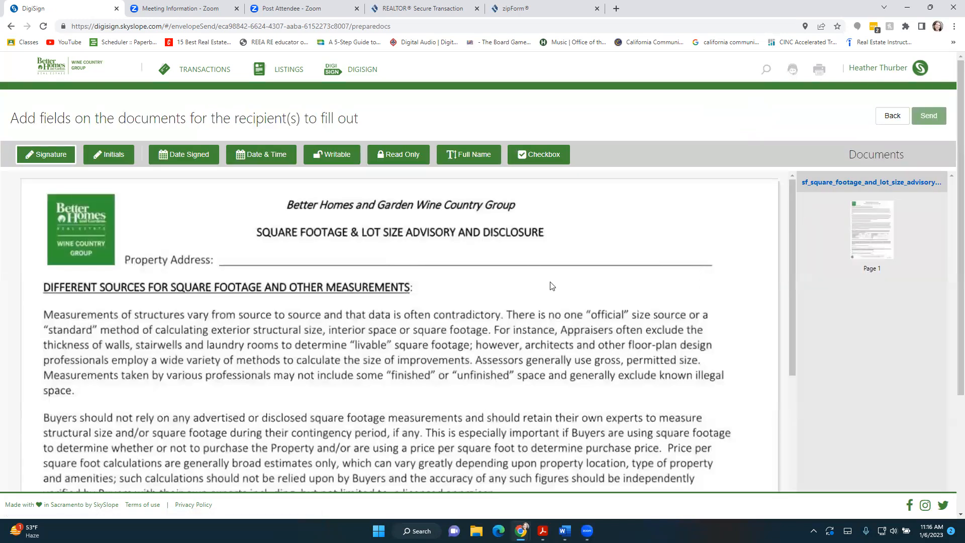
# Step: Add a writable field for yourself on the Property Address line and fill it with the sample text "aasdlkf;laf"
pyautogui.scroll(-1, 534, 304)
pyautogui.scroll(1, 577, 303)
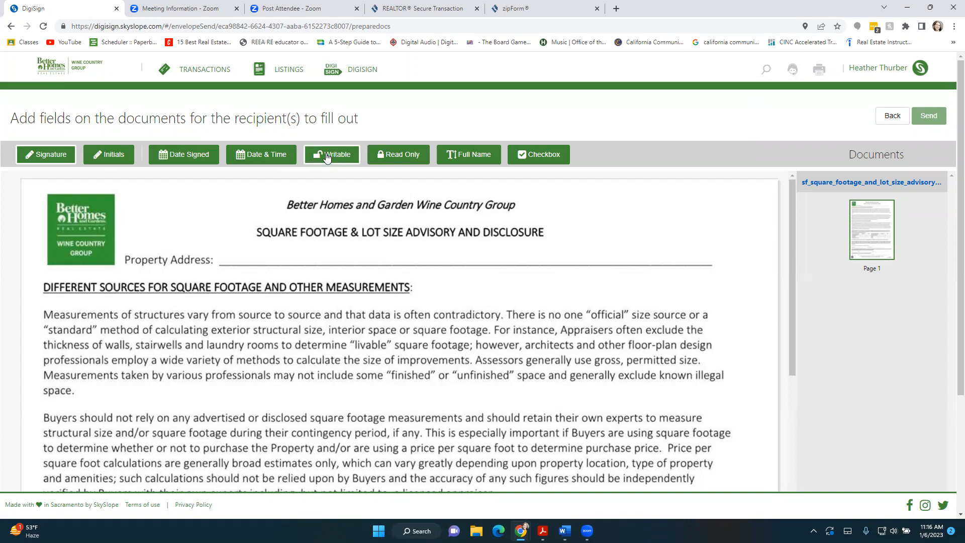
pyautogui.click(327, 155)
pyautogui.click(256, 250)
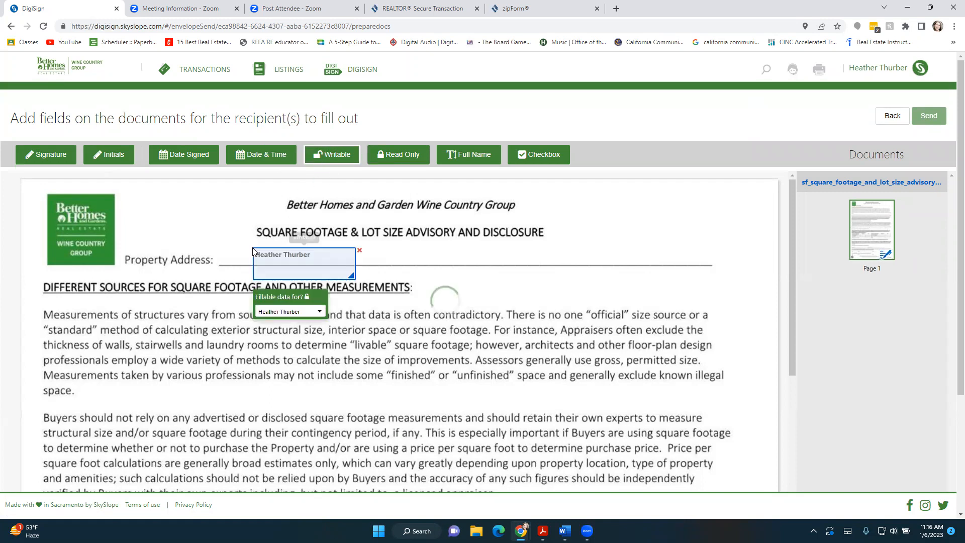
pyautogui.click(290, 311)
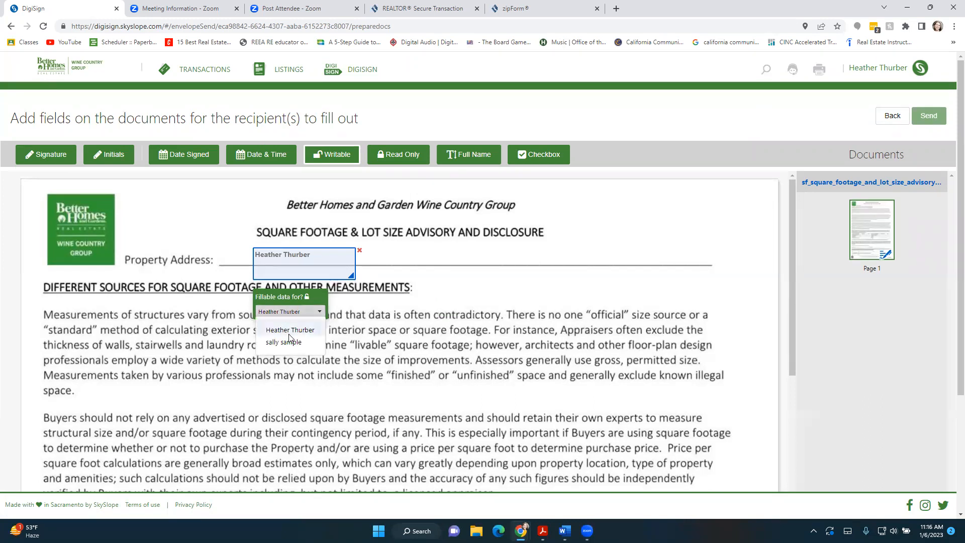
pyautogui.click(296, 257)
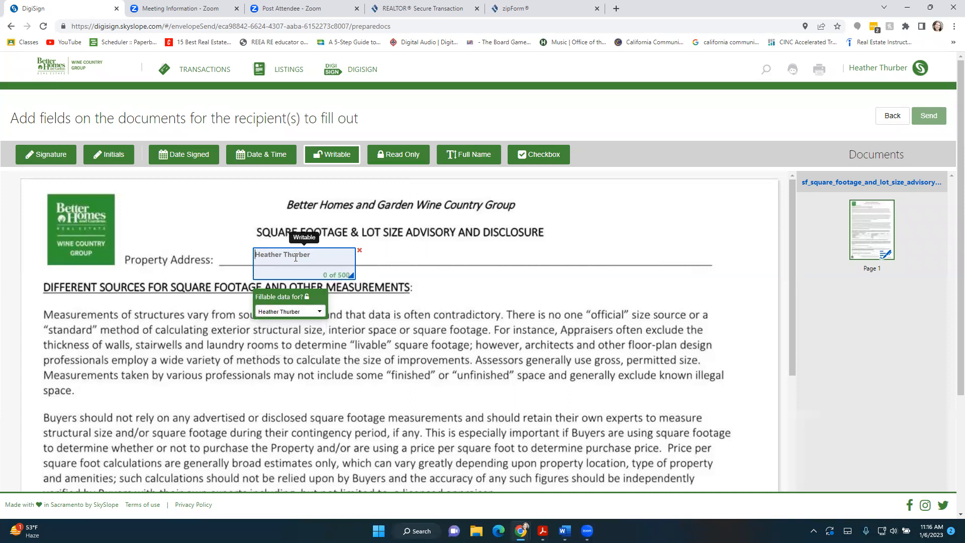
pyautogui.write('asasdlkf;laf')
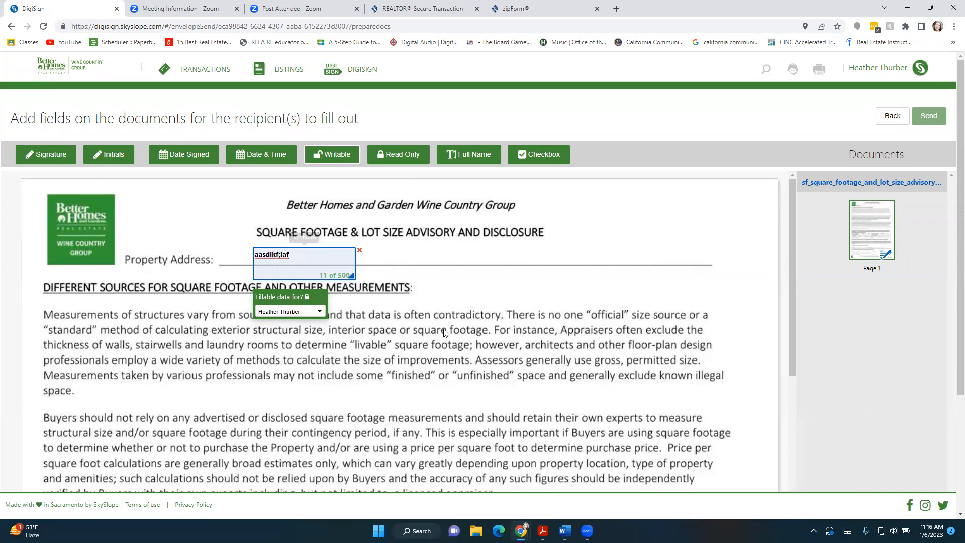
# Step: Return to the recipients page and add another Purchaser / Tenant who Needs to Sign, entering a placeholder name and an e-mail address
pyautogui.scroll(-8, 448, 326)
pyautogui.scroll(8, 448, 325)
pyautogui.click(887, 110)
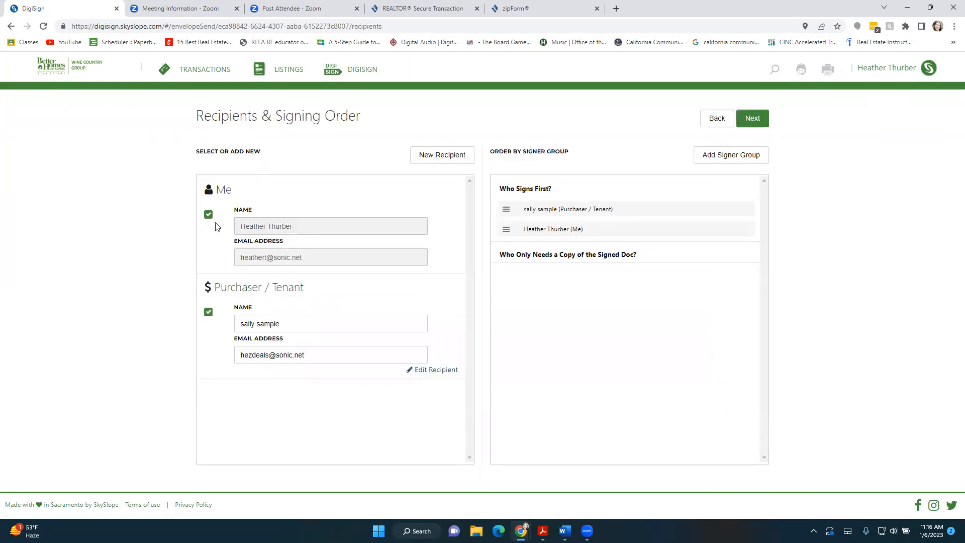
pyautogui.click(425, 157)
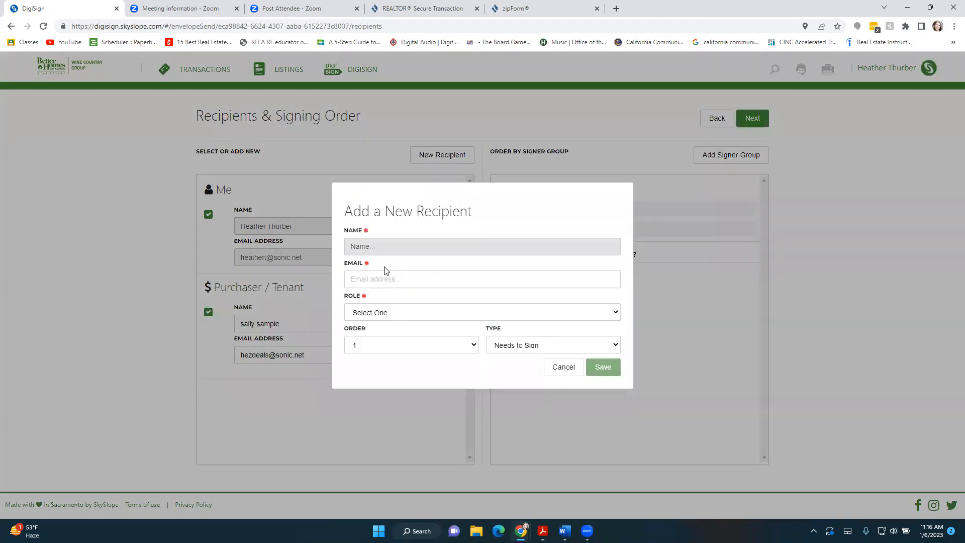
pyautogui.write('uaisdhfp')
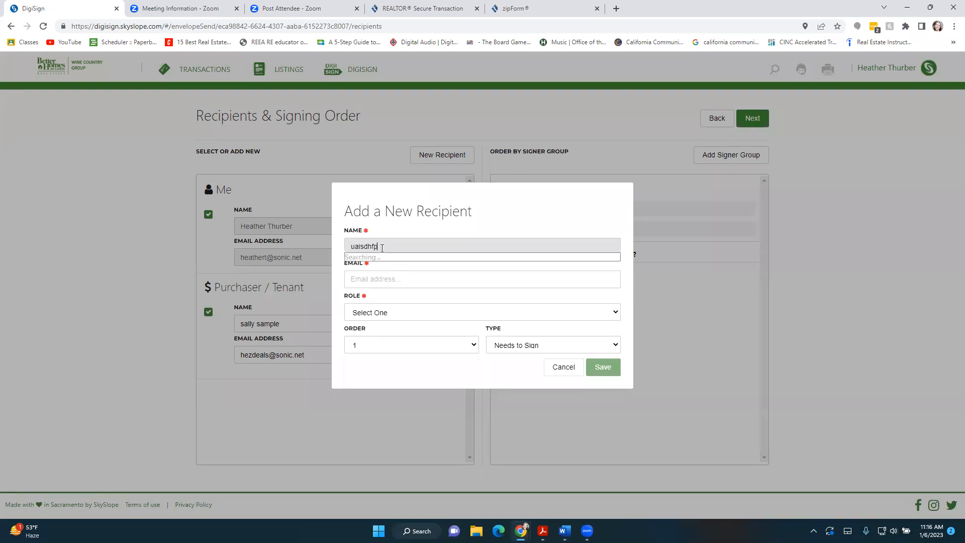
pyautogui.click(385, 278)
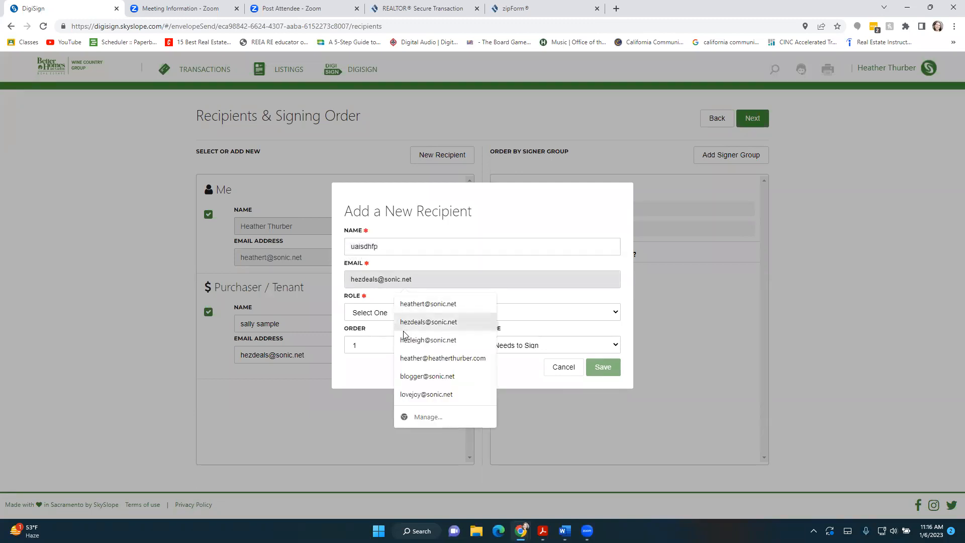
pyautogui.click(422, 375)
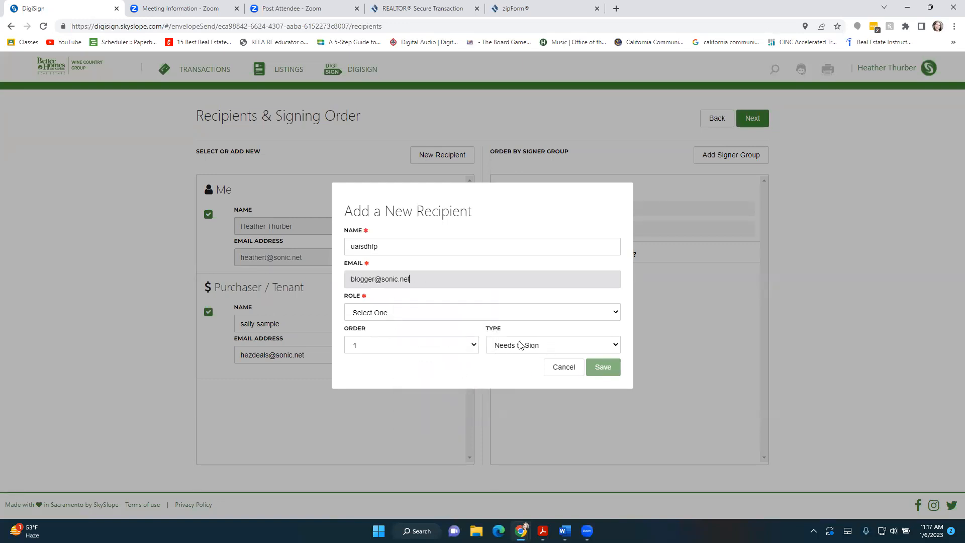
pyautogui.click(401, 314)
pyautogui.click(424, 344)
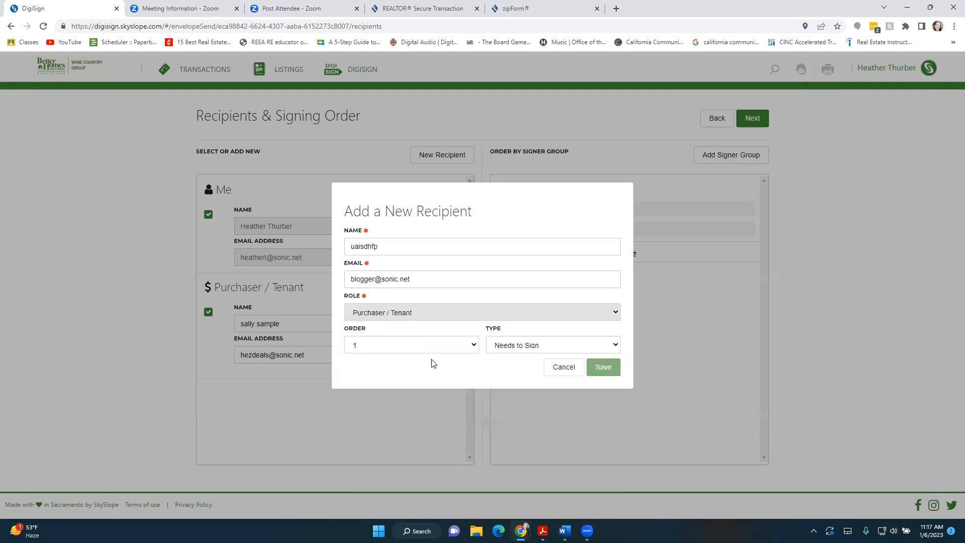
pyautogui.click(603, 366)
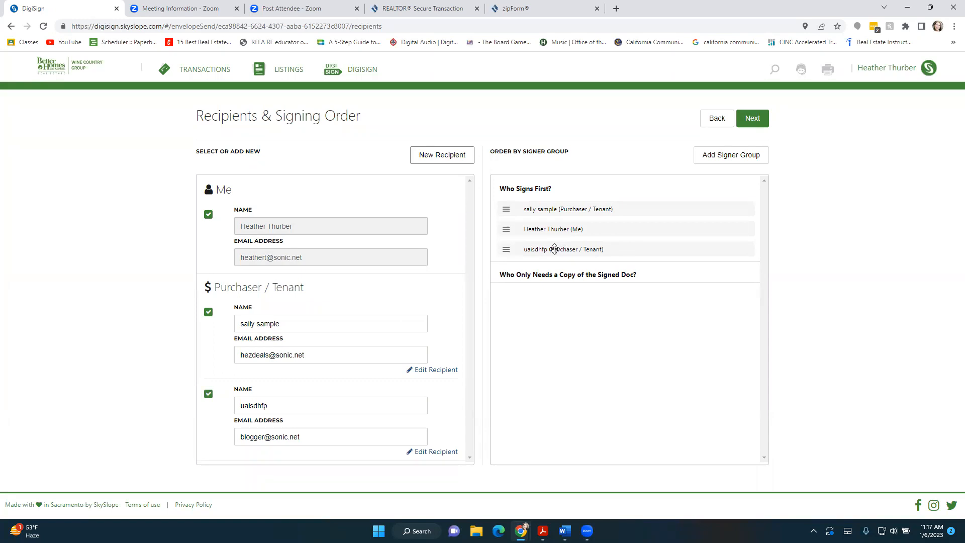
# Step: Reorder Who Signs First to yourself, the new purchaser, the original purchaser, and add three more signer groups
pyautogui.moveTo(507, 229)
pyautogui.mouseDown()
pyautogui.moveTo(503, 208)
pyautogui.moveTo(518, 216)
pyautogui.mouseUp()
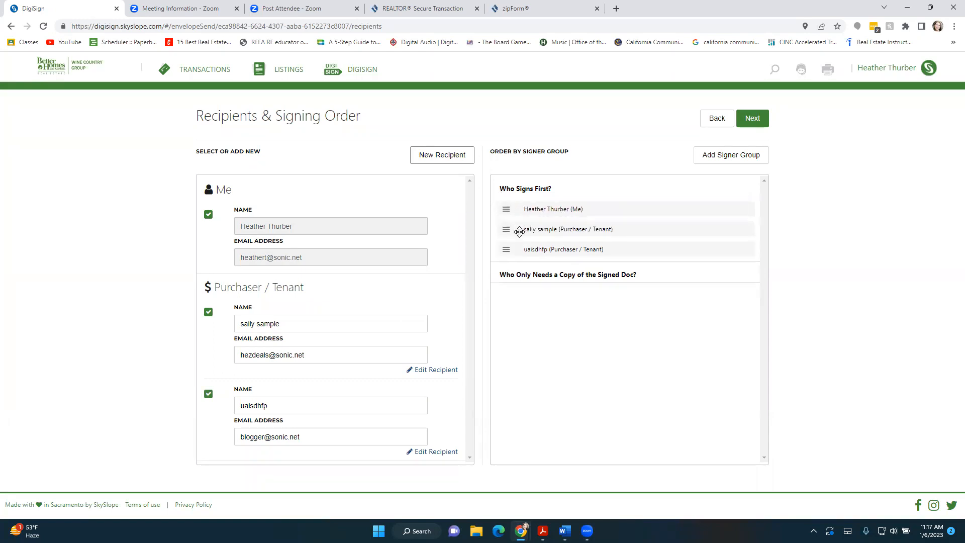
pyautogui.moveTo(506, 248); pyautogui.dragTo(504, 227)
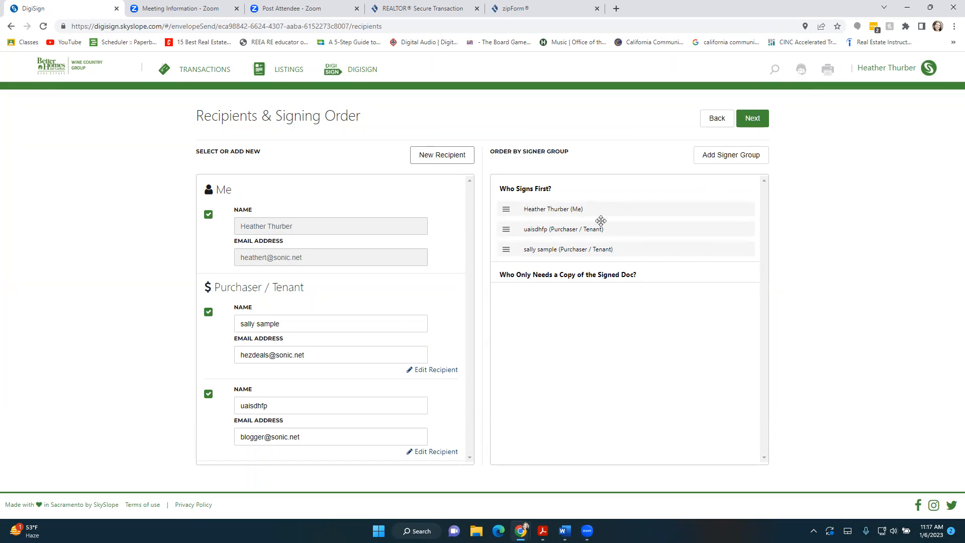
pyautogui.click(727, 158)
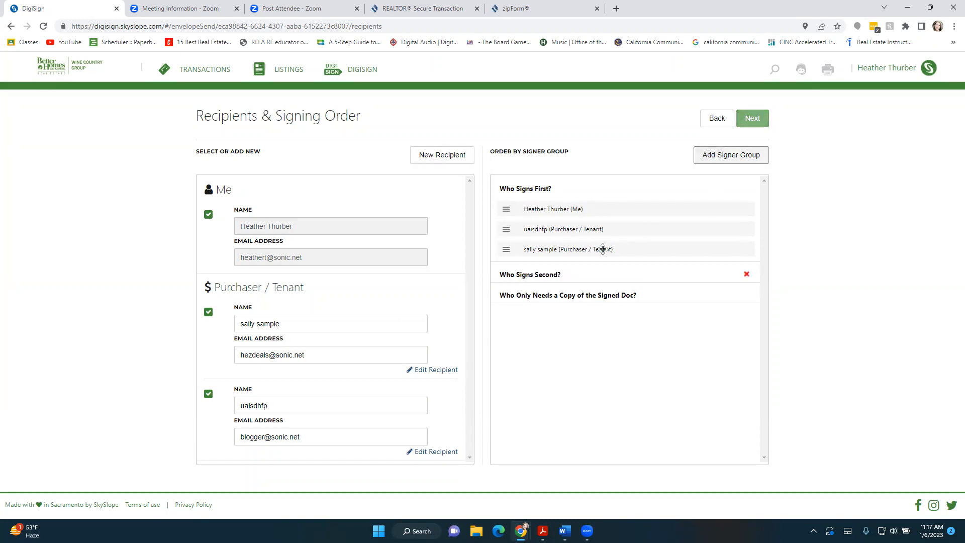
pyautogui.click(729, 157)
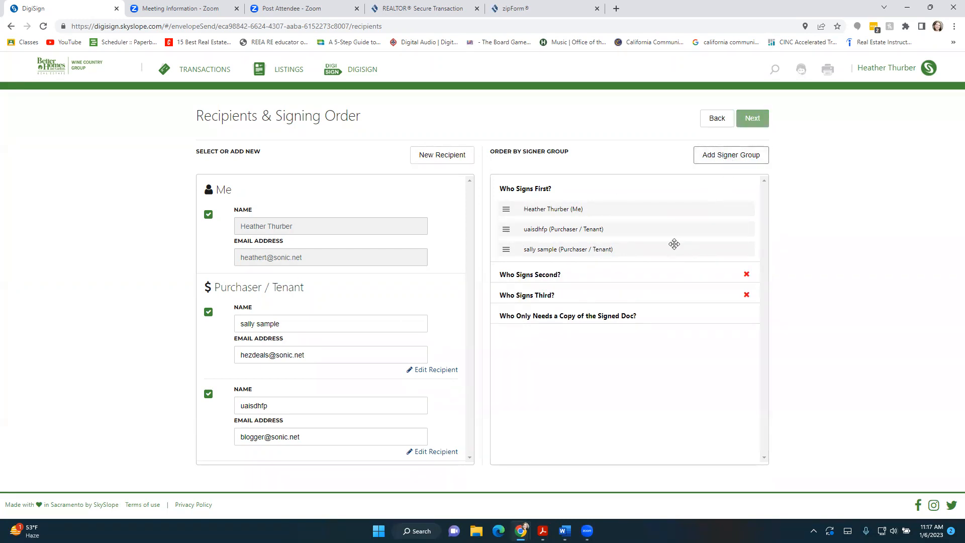
pyautogui.click(727, 158)
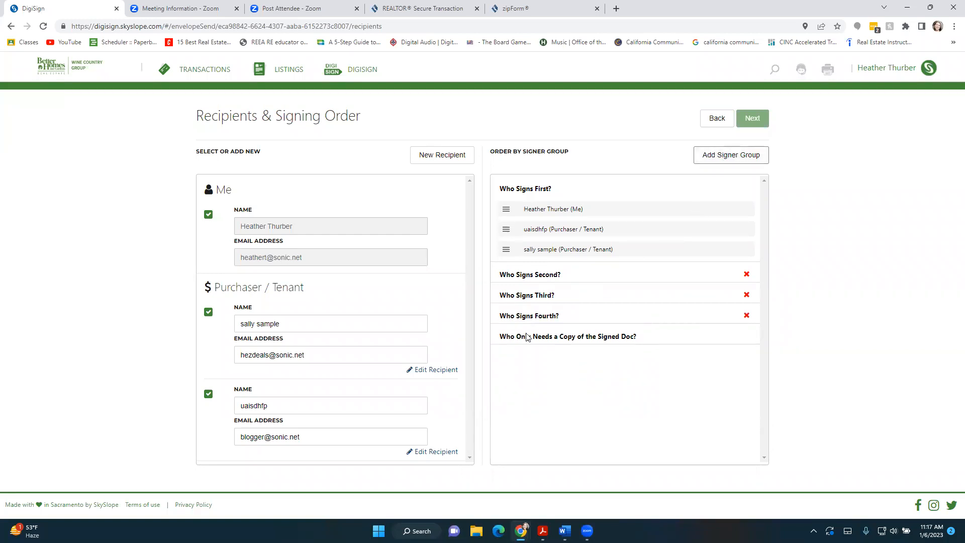
# Step: Move the original purchaser to Who Signs Third and the new purchaser to Who Signs Fourth, and remove the empty Who Signs Second group
pyautogui.moveTo(541, 250); pyautogui.dragTo(543, 288)
pyautogui.moveTo(557, 229); pyautogui.dragTo(559, 309)
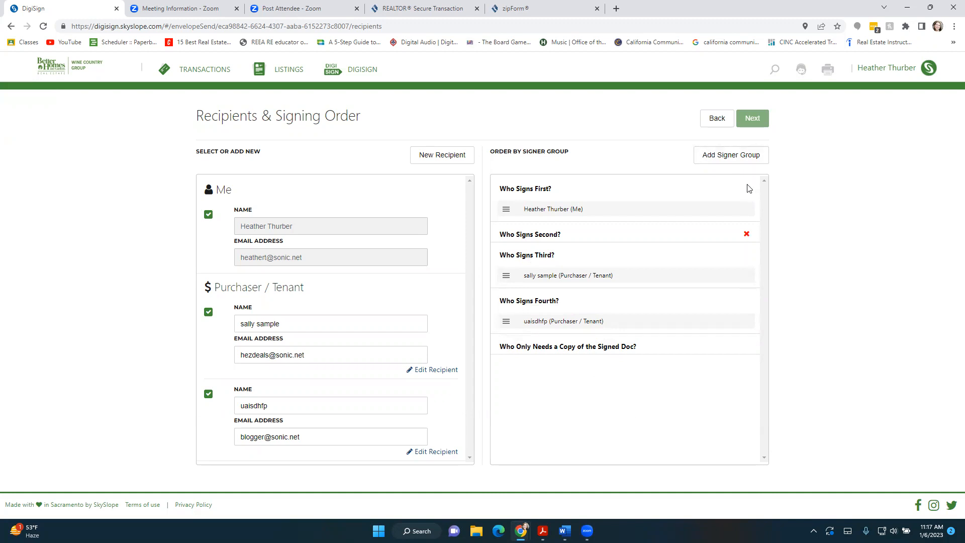
pyautogui.click(746, 234)
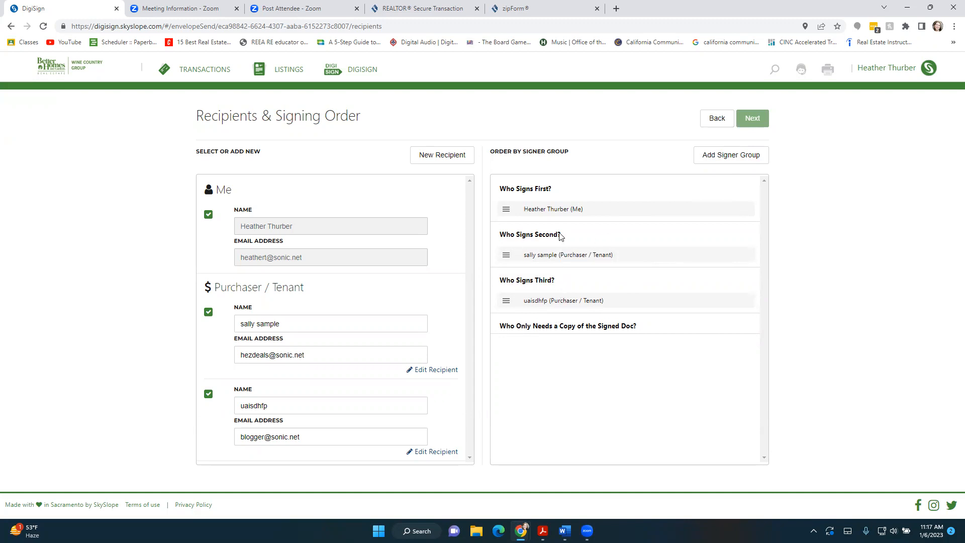
# Step: Move both purchasers into Who Signs First ahead of yourself, original purchaser first, and remove the empty Who Signs Third group
pyautogui.moveTo(560, 254); pyautogui.dragTo(587, 211)
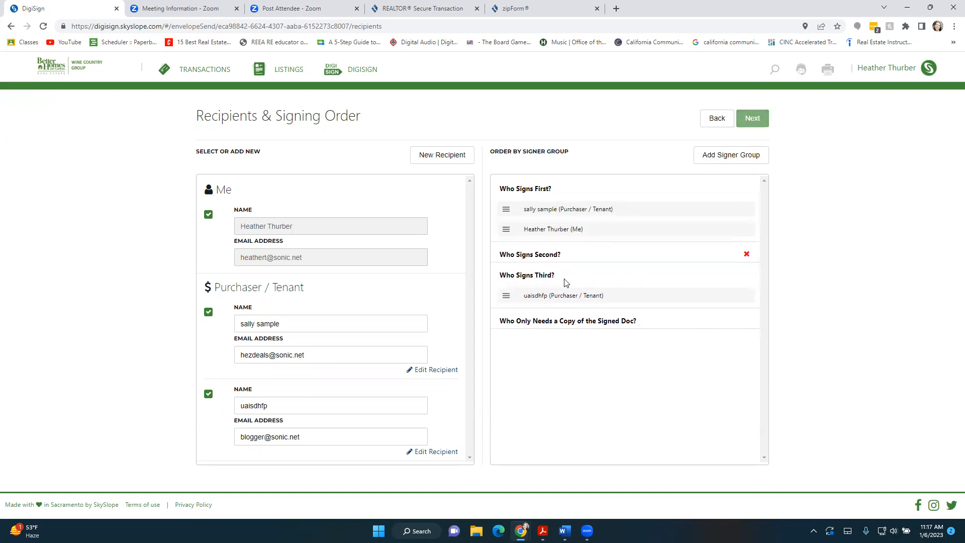
pyautogui.moveTo(563, 295); pyautogui.dragTo(570, 249)
pyautogui.moveTo(572, 224); pyautogui.dragTo(572, 227)
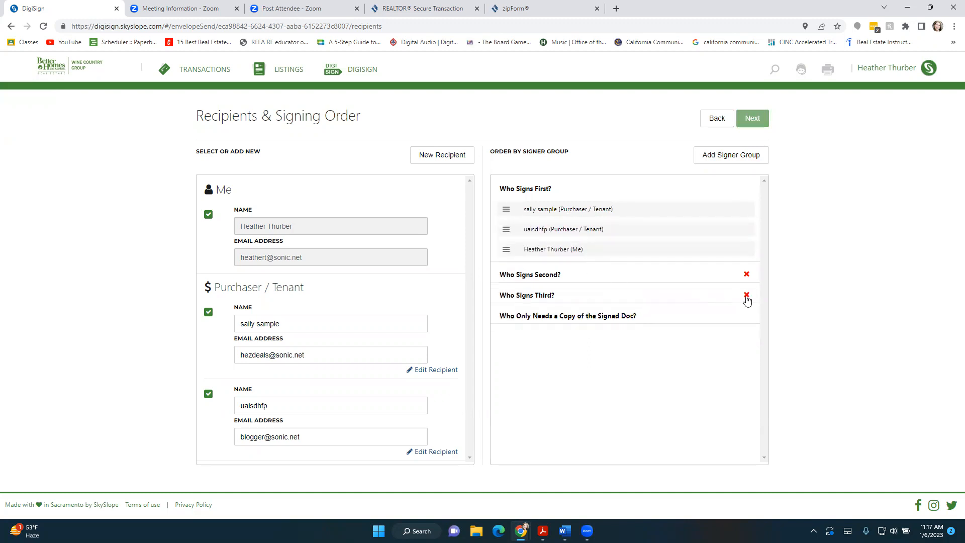
pyautogui.click(747, 294)
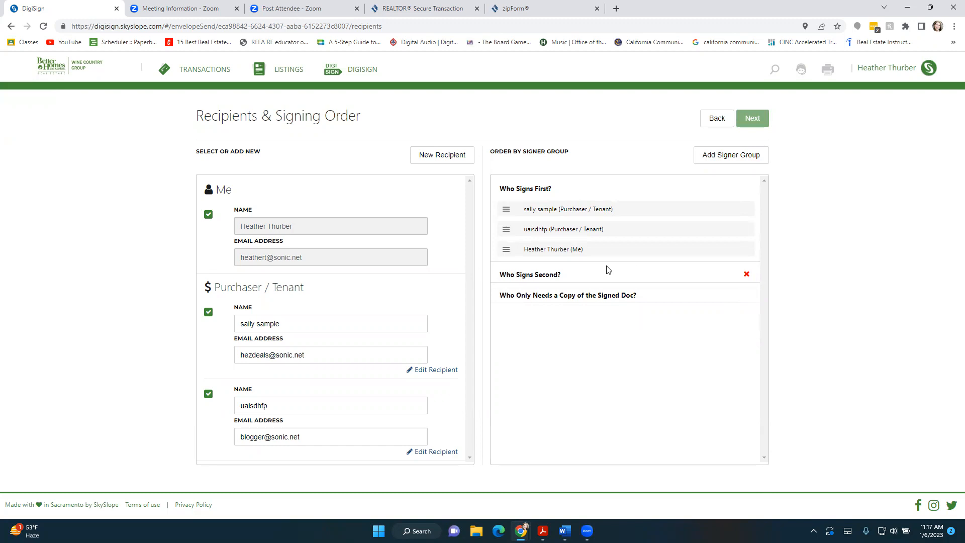
# Step: Move yourself into the Who Signs Second group and back to the end of Who Signs First
pyautogui.moveTo(562, 249)
pyautogui.mouseDown()
pyautogui.moveTo(556, 282)
pyautogui.moveTo(561, 268)
pyautogui.mouseUp()
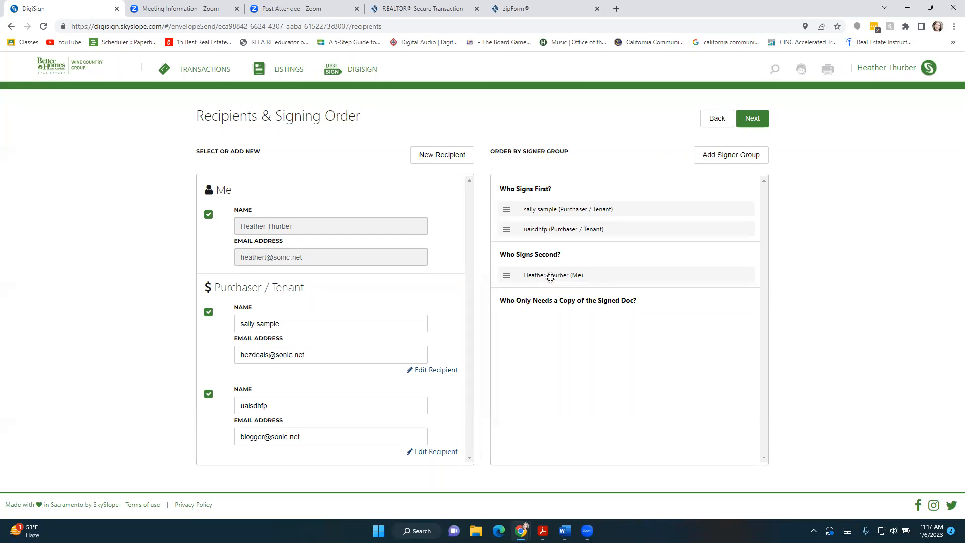
pyautogui.moveTo(550, 277); pyautogui.dragTo(549, 230)
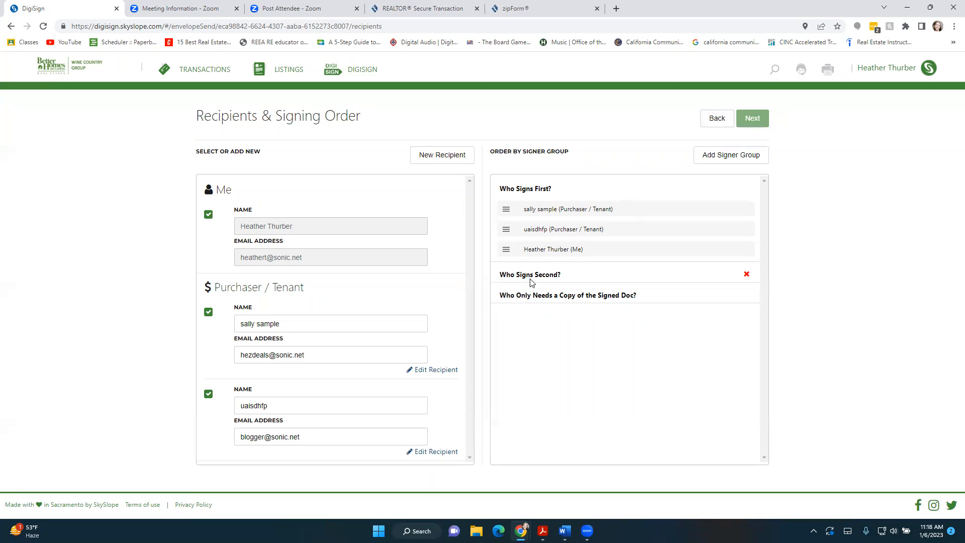
# Step: Remove the empty Who Signs Second group and continue to adding fields on the document
pyautogui.click(746, 275)
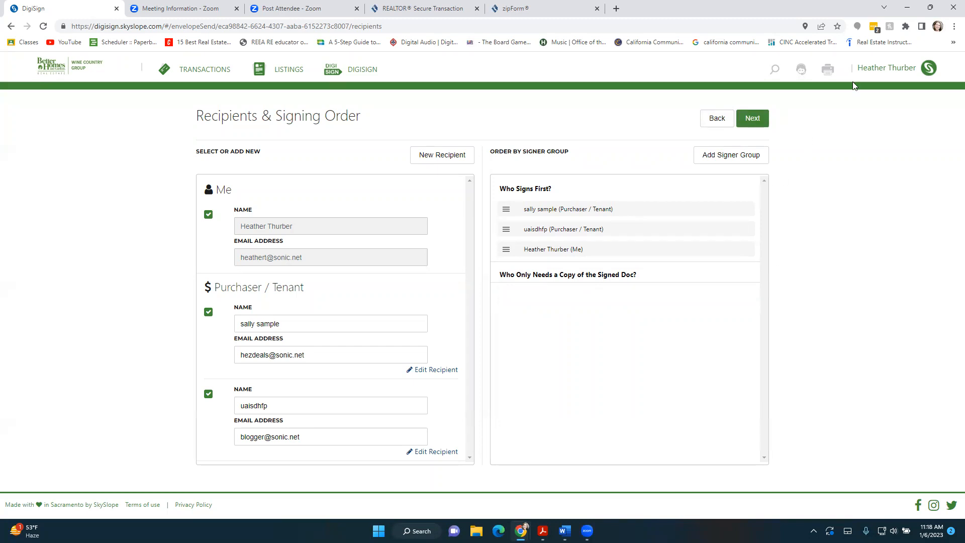
pyautogui.click(752, 119)
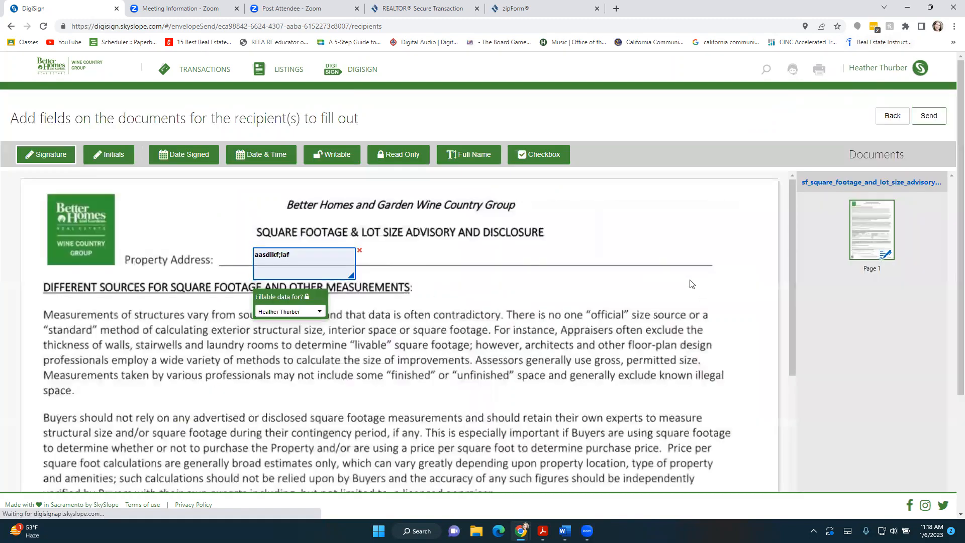
# Step: Place a Full Name field in the source information chart, assign it to the original purchaser, and delete the field
pyautogui.scroll(-10, 555, 300)
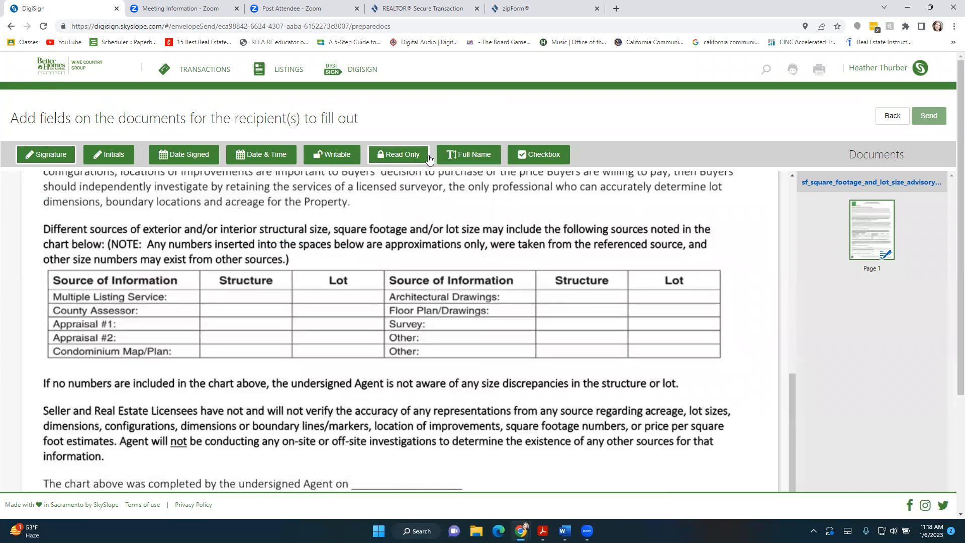
pyautogui.click(469, 155)
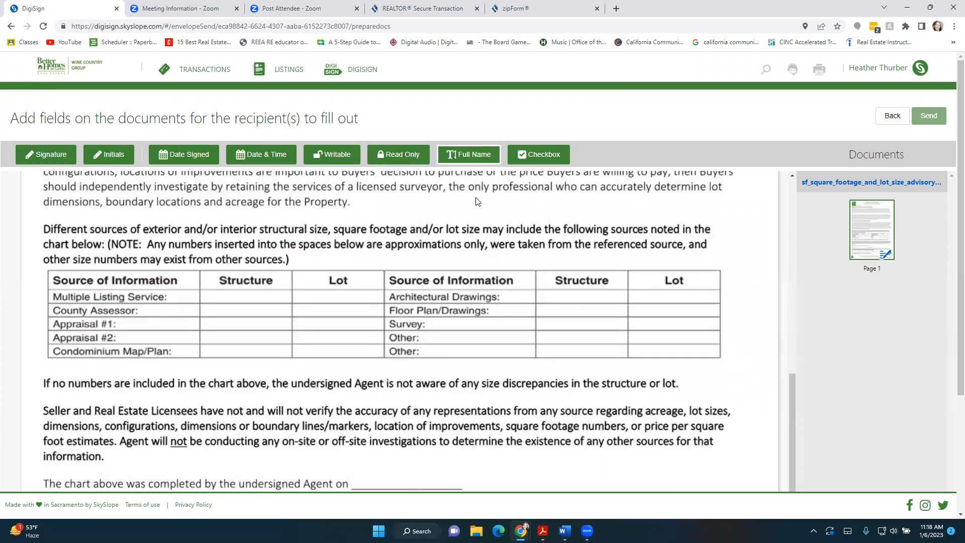
pyautogui.click(583, 328)
pyautogui.click(602, 383)
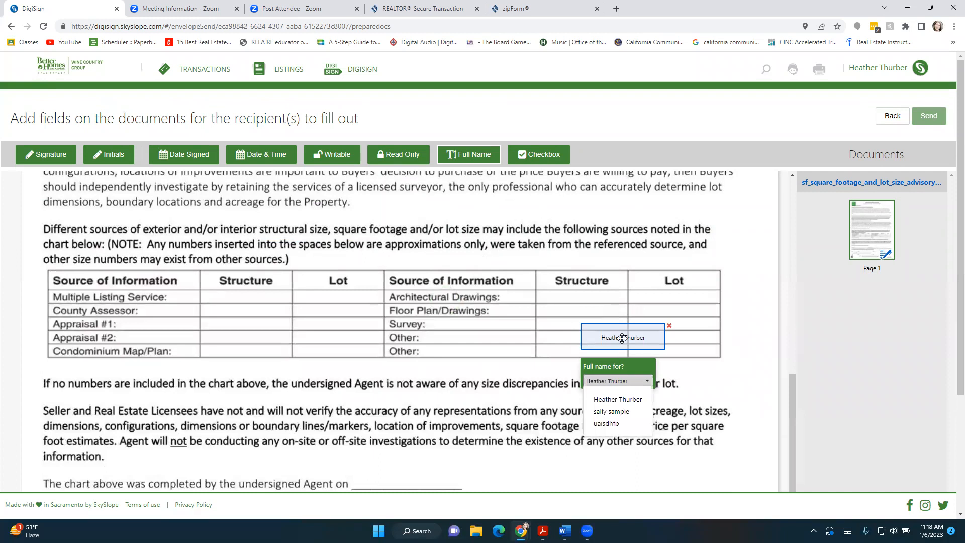
pyautogui.click(608, 412)
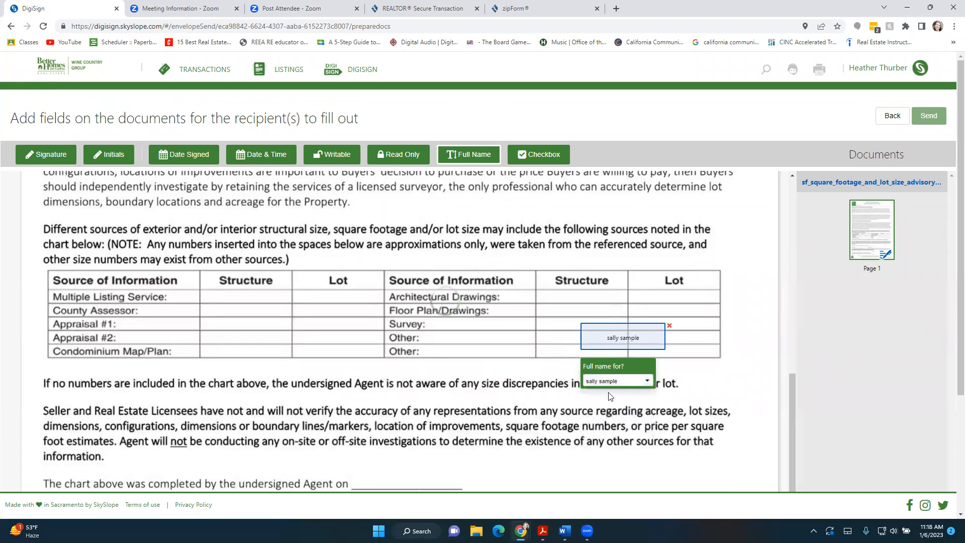
pyautogui.click(669, 325)
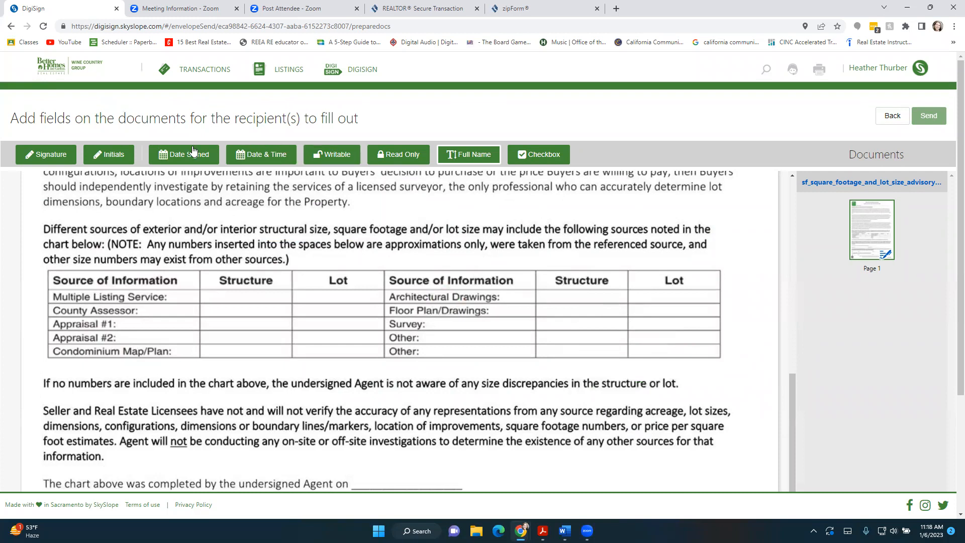
# Step: Place a required initials field for the original purchaser in the chart's second Lot column, over the Other rows
pyautogui.click(114, 154)
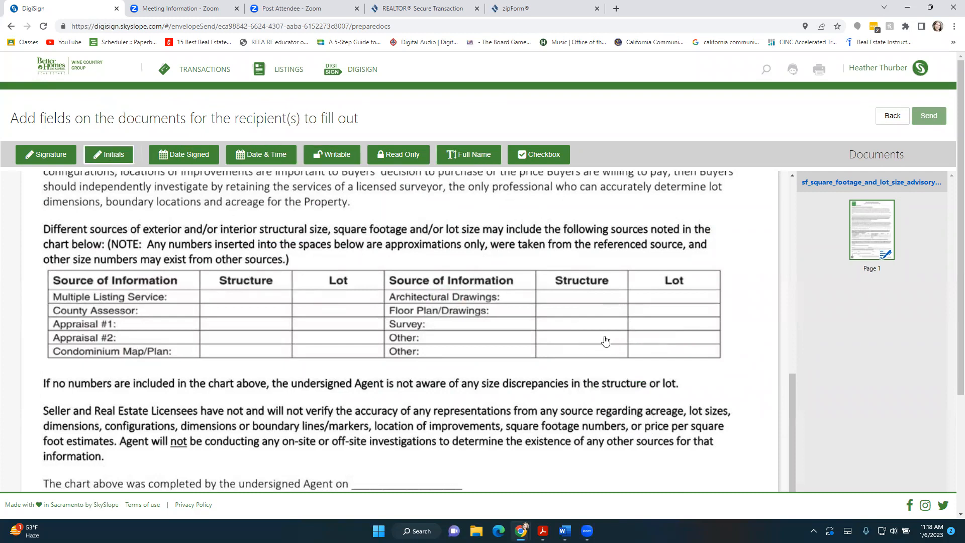
pyautogui.click(679, 327)
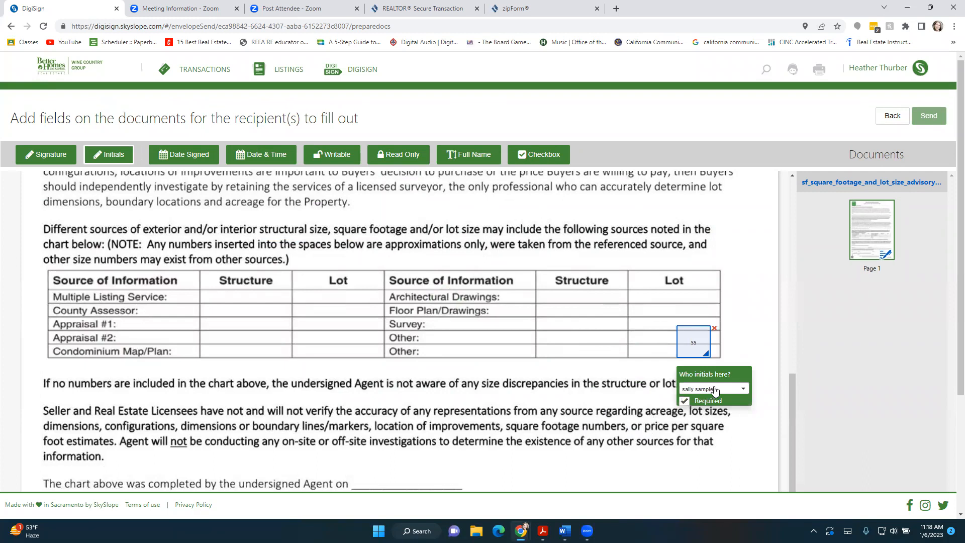
pyautogui.click(685, 402)
pyautogui.click(684, 403)
# Step: Place a required signature field for the original purchaser on the second Seller line
pyautogui.scroll(-3, 686, 377)
pyautogui.scroll(-2, 505, 408)
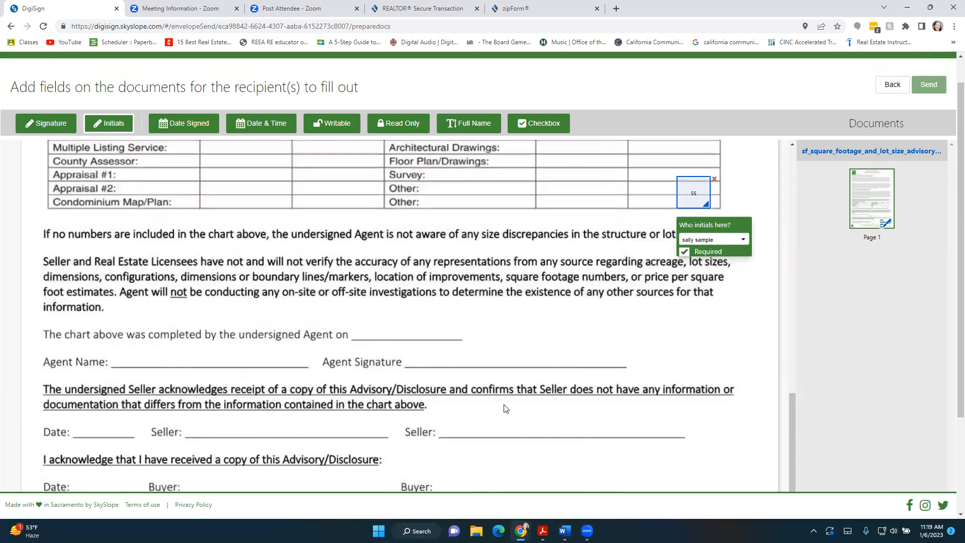
pyautogui.scroll(-3, 506, 408)
pyautogui.scroll(1, 505, 408)
pyautogui.moveTo(49, 74)
pyautogui.mouseDown()
pyautogui.moveTo(377, 269)
pyautogui.moveTo(448, 345)
pyautogui.mouseUp()
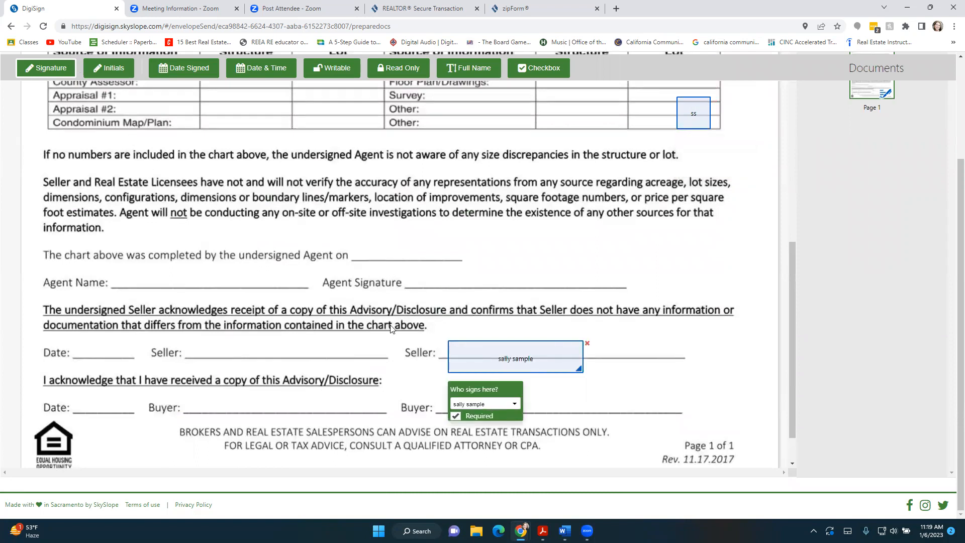
# Step: Place a required signature field on the second Buyer line and assign it to the agent
pyautogui.click(434, 388)
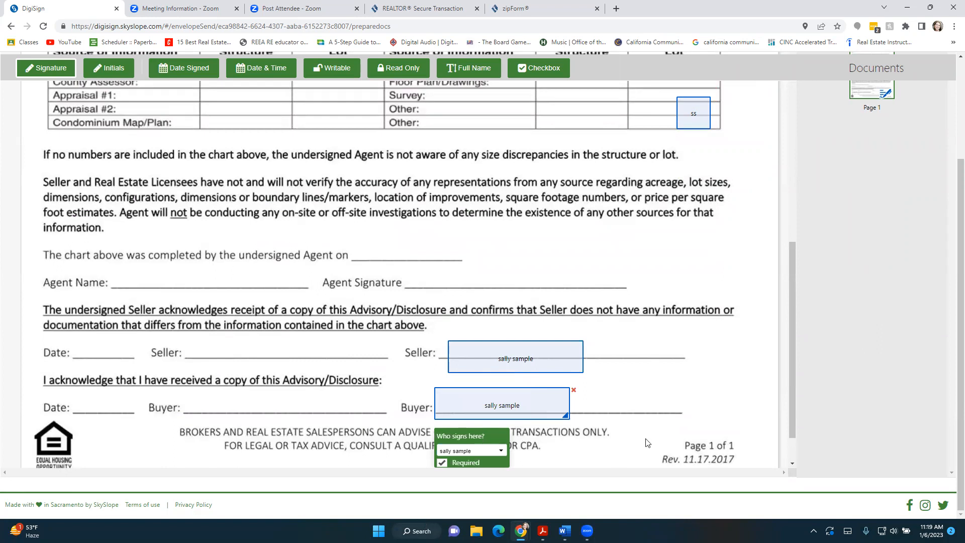
pyautogui.scroll(-1, 653, 440)
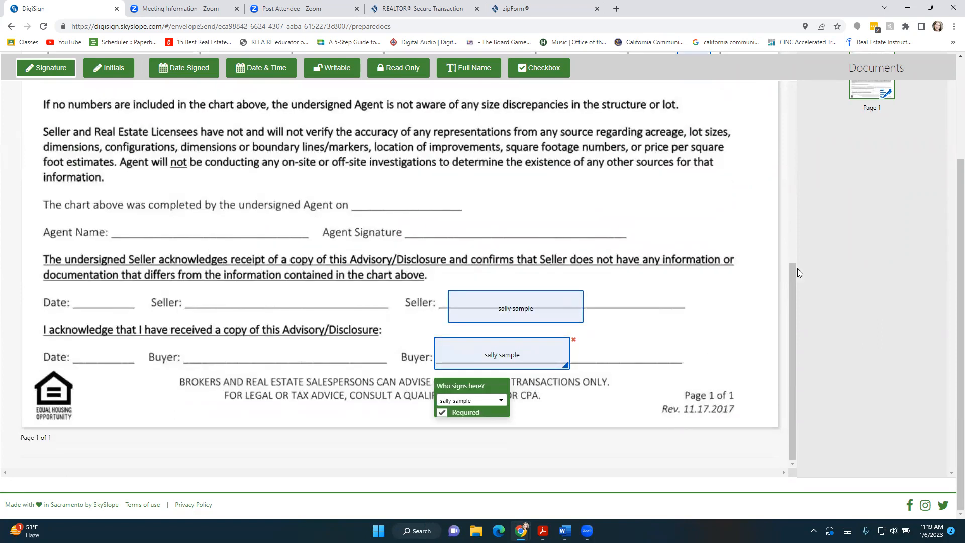
pyautogui.scroll(3, 860, 133)
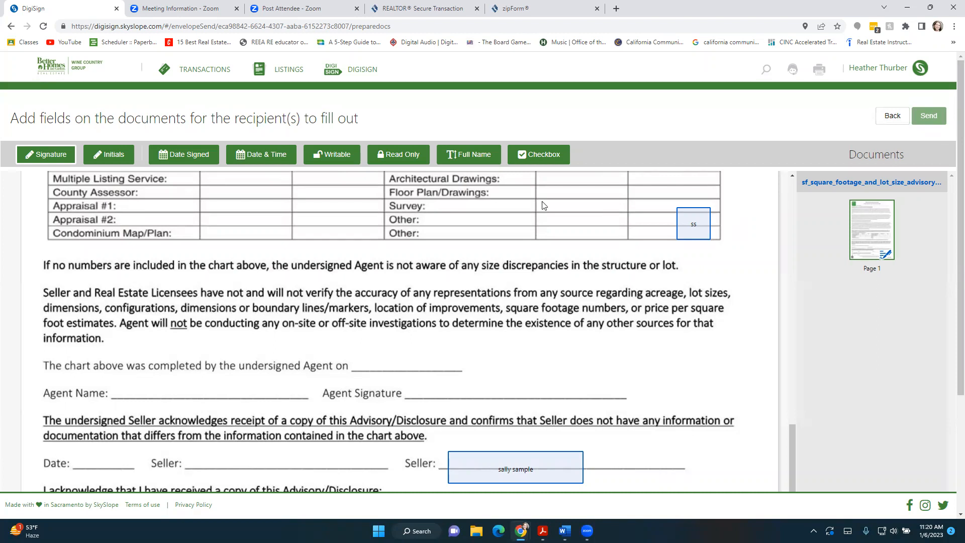
pyautogui.scroll(3, 290, 249)
pyautogui.scroll(1, 267, 246)
pyautogui.scroll(-6, 275, 248)
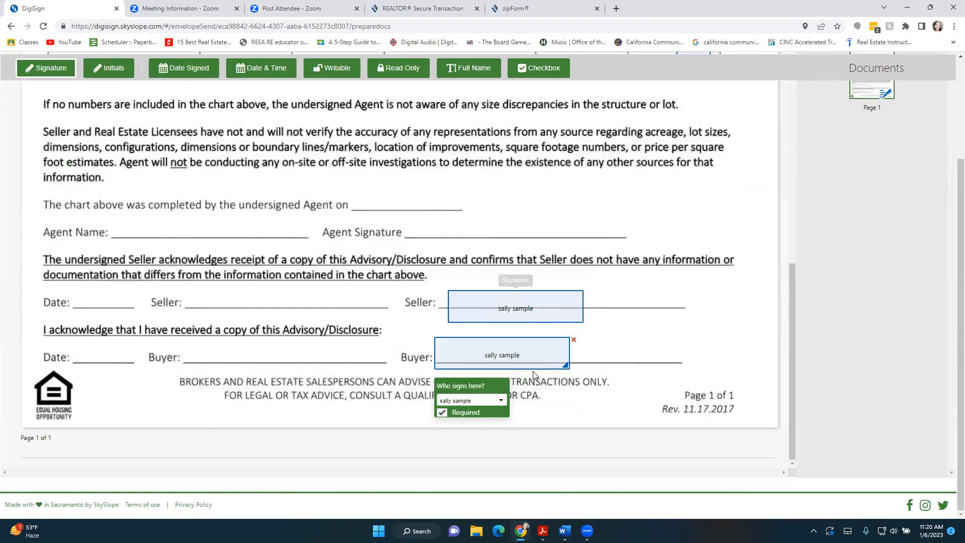
pyautogui.click(469, 400)
pyautogui.click(467, 419)
# Step: Place a required signature field at the end of the second Seller line and assign it to the uaisdhfp recipient
pyautogui.click(638, 280)
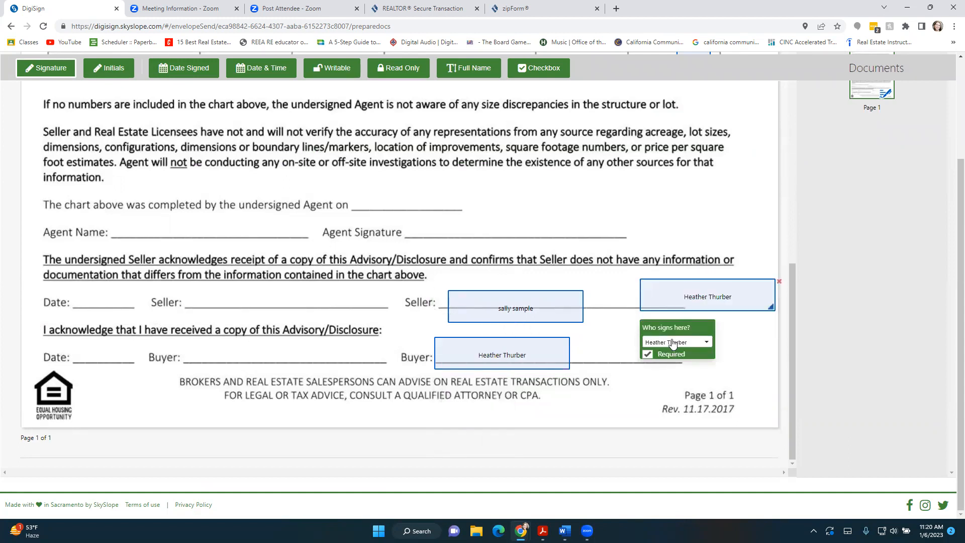
pyautogui.click(671, 343)
pyautogui.click(662, 386)
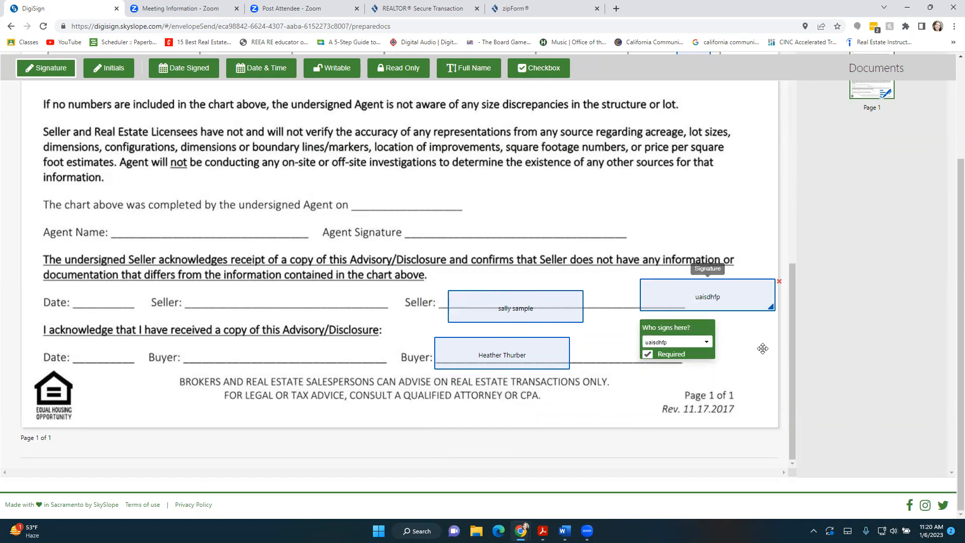
# Step: Start sending the envelope with the subject "Please" and the message "Ldfoaijfkmsdf", and cancel the send
pyautogui.scroll(5, 758, 334)
pyautogui.scroll(10, 949, 142)
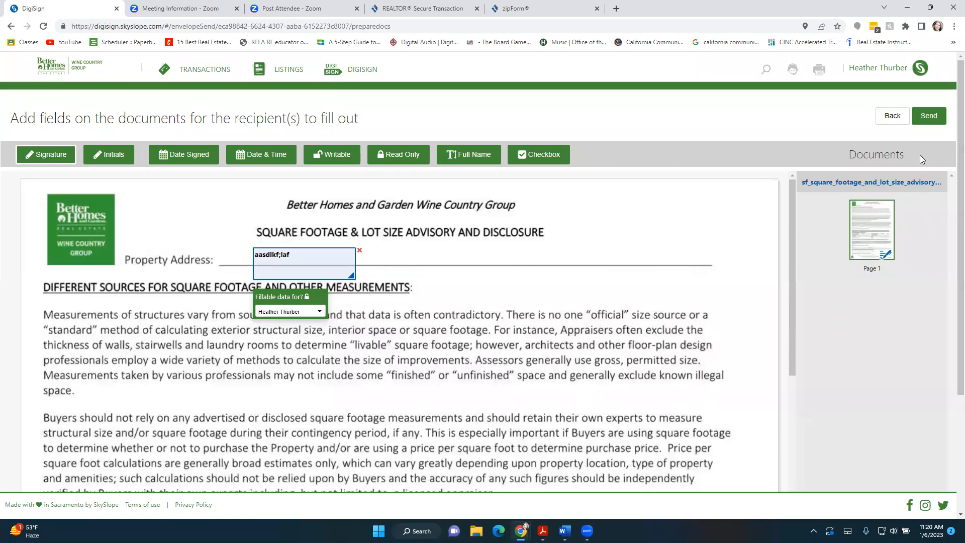
pyautogui.click(928, 117)
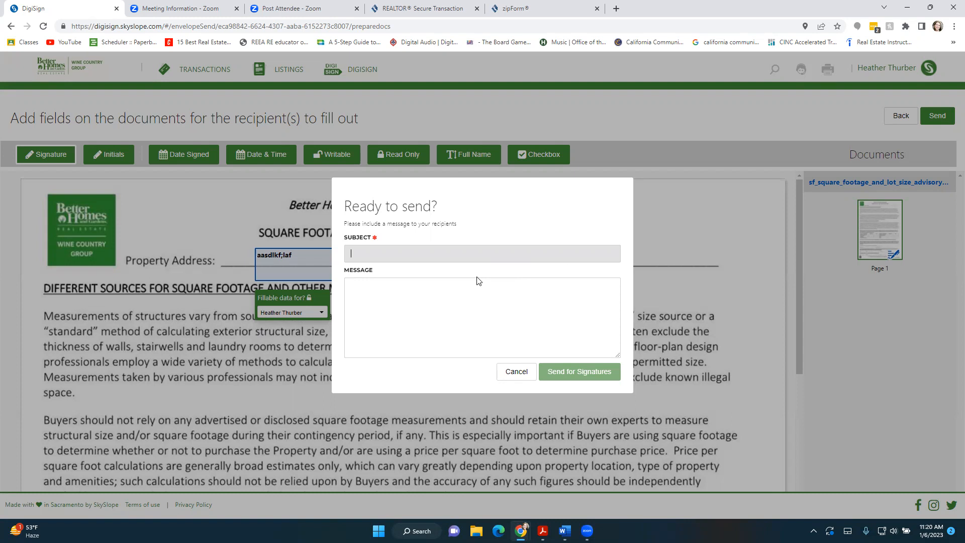
pyautogui.write('Please')
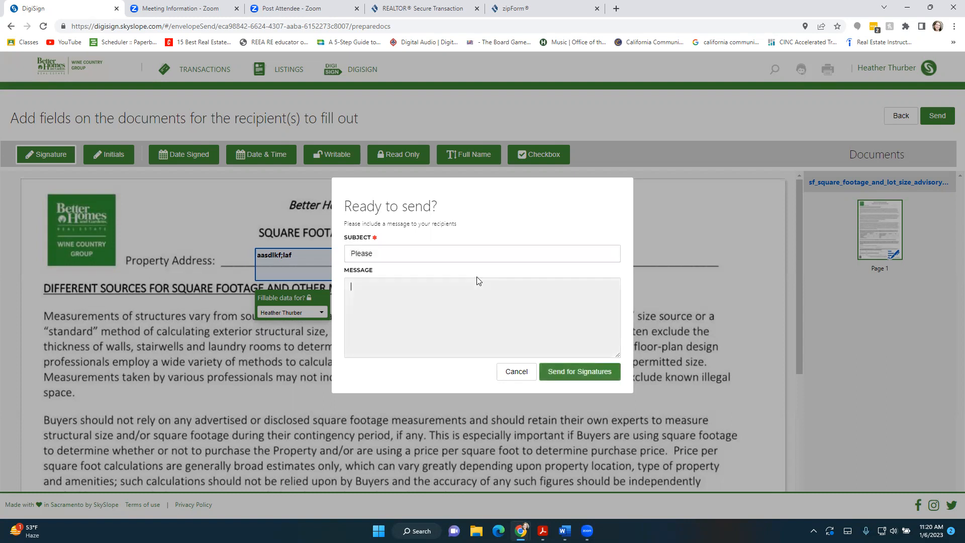
pyautogui.write('Ldfoaijfkmsdf')
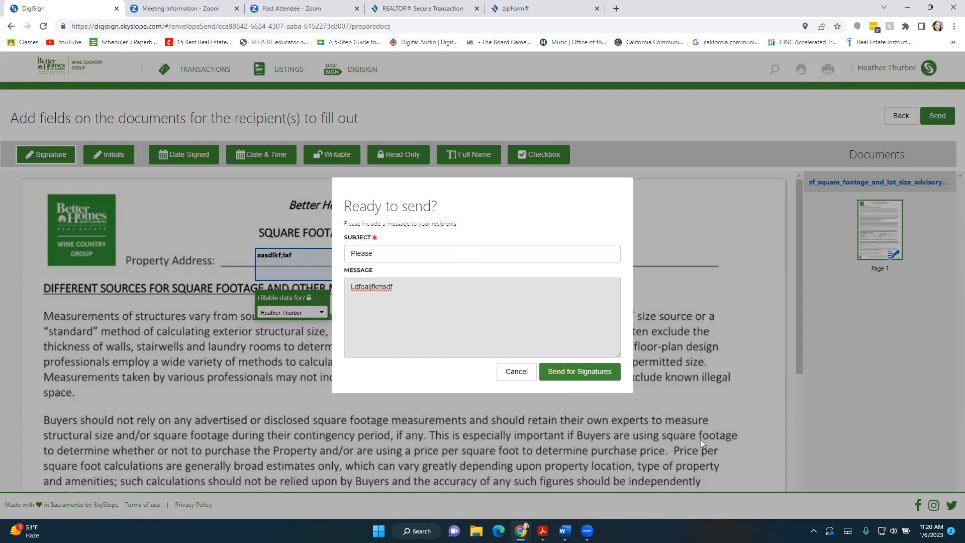
pyautogui.click(516, 371)
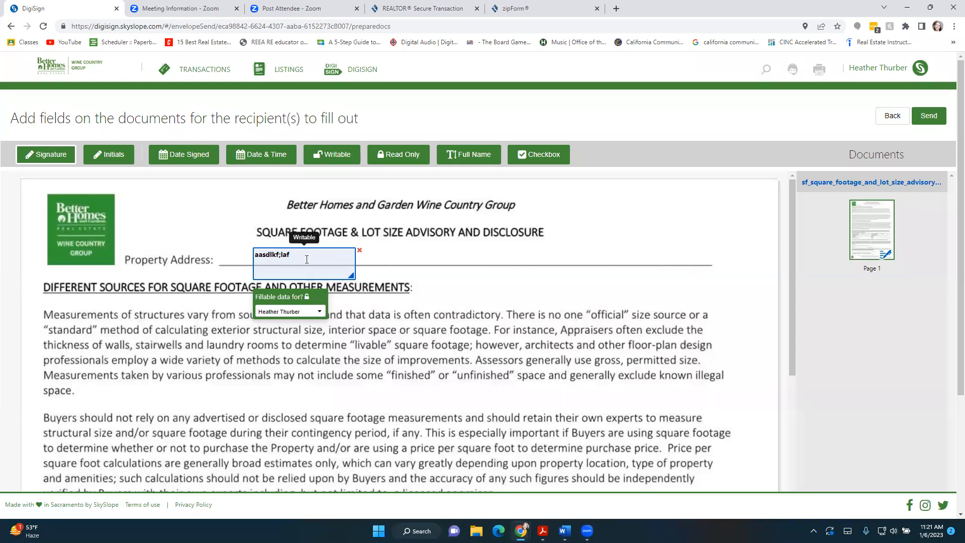
# Step: Place extra writable fields for the uaisdhfp recipient on the Property Address line, and delete them
pyautogui.click(300, 255)
pyautogui.click(334, 155)
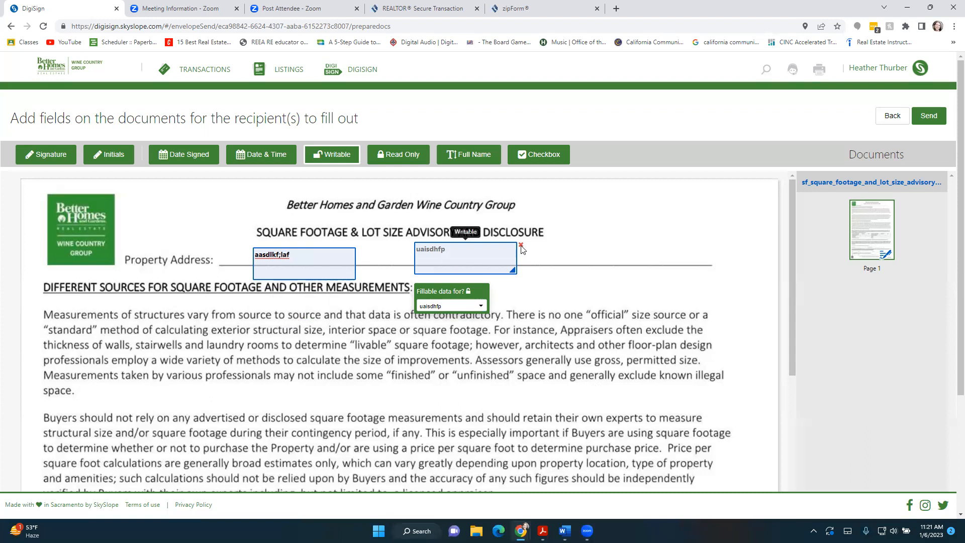
pyautogui.hotkey('ctrl', 'a')
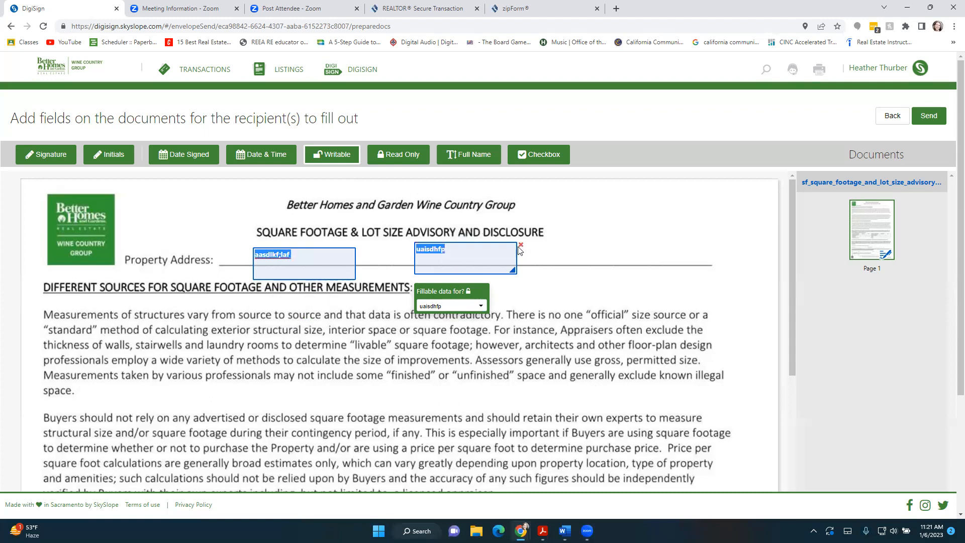
pyautogui.click(520, 246)
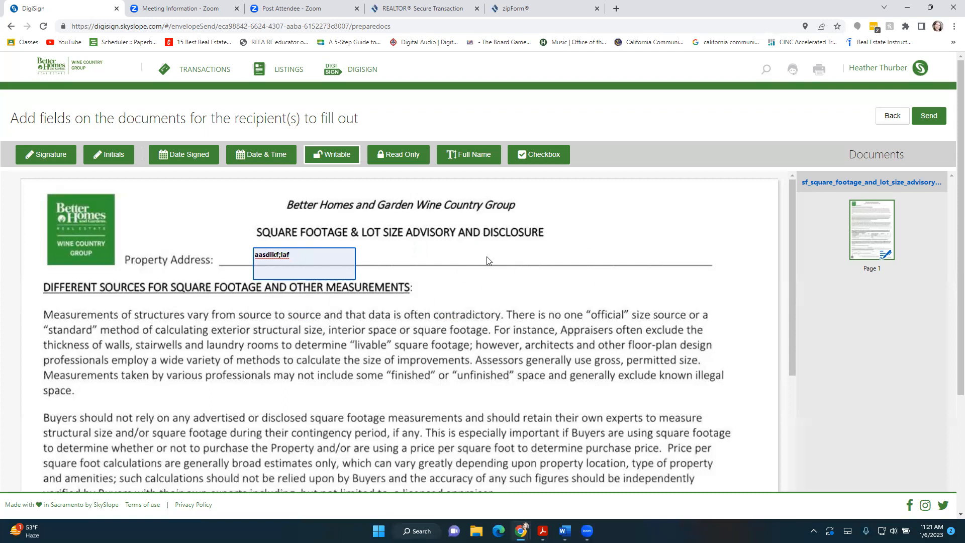
pyautogui.hotkey('ctrl', 'z')
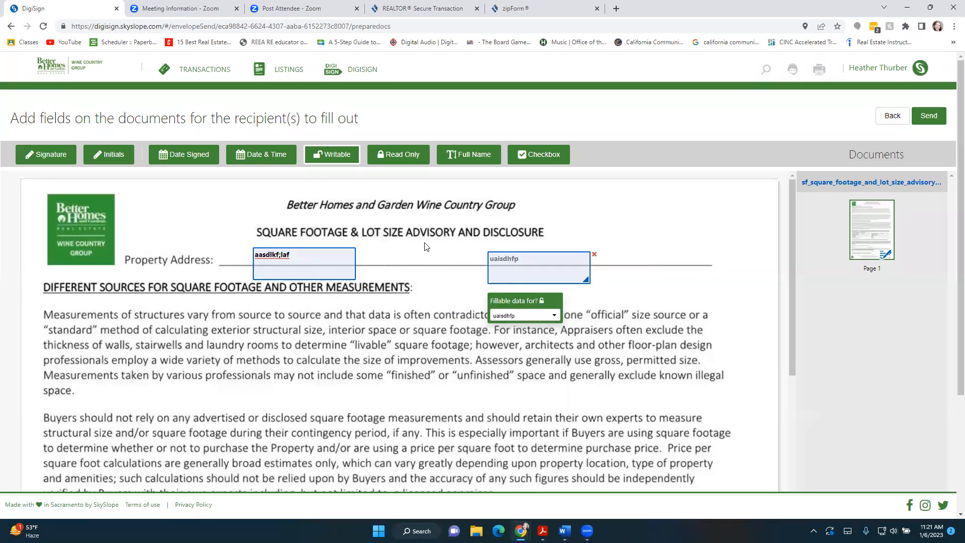
pyautogui.click(421, 256)
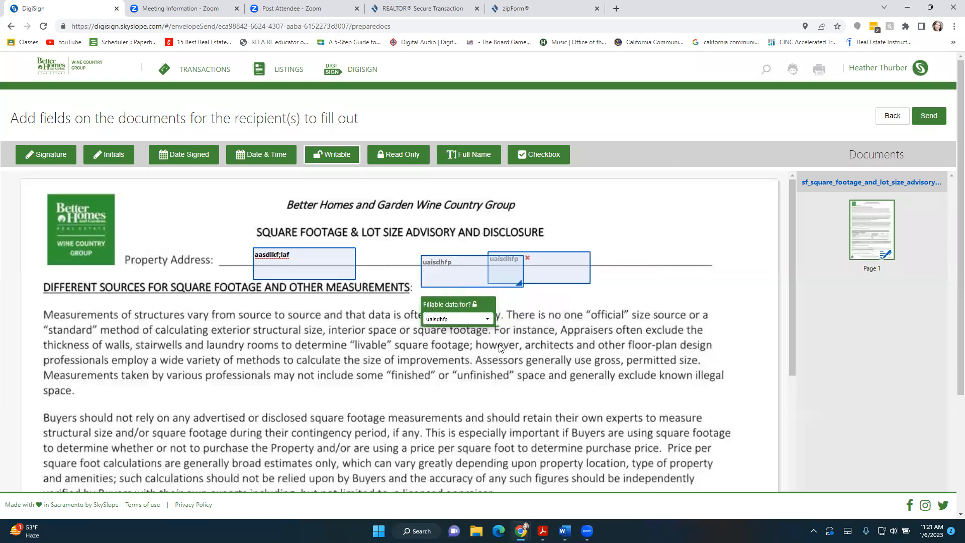
pyautogui.click(527, 258)
pyautogui.click(577, 261)
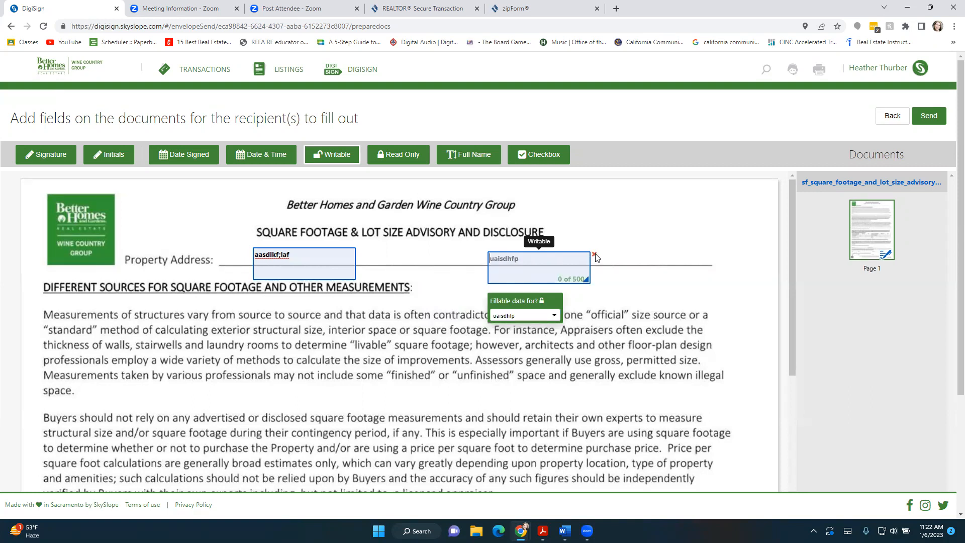
pyautogui.click(595, 256)
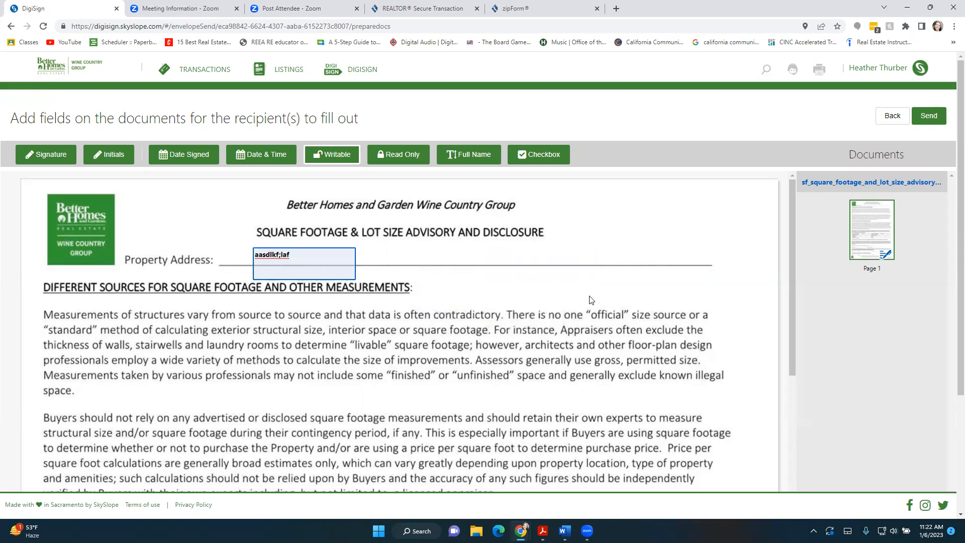
pyautogui.scroll(-3, 617, 314)
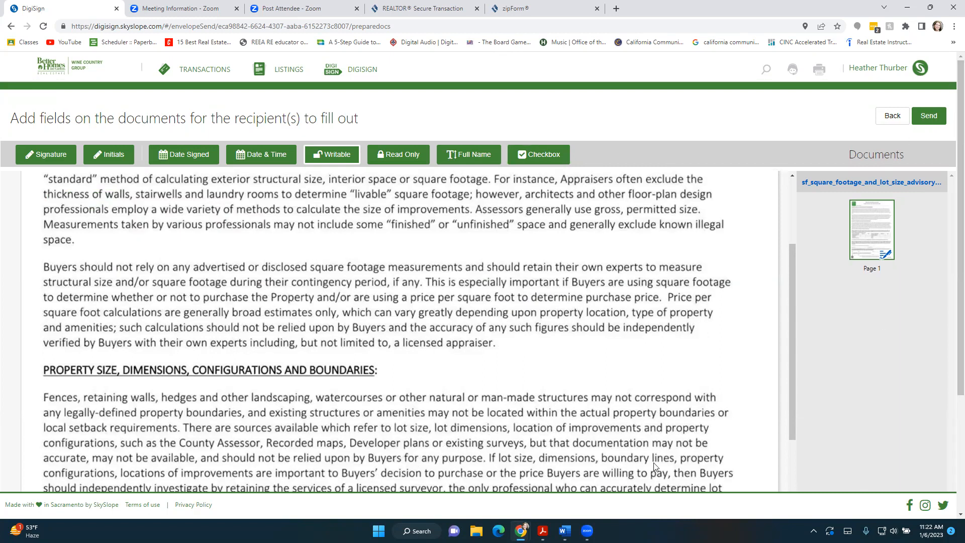
pyautogui.scroll(-6, 658, 362)
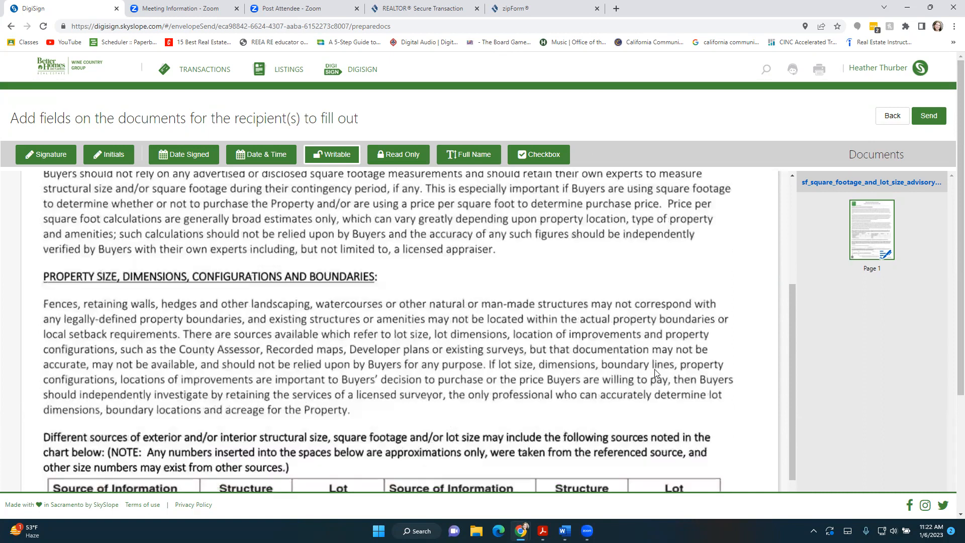
pyautogui.scroll(10, 653, 371)
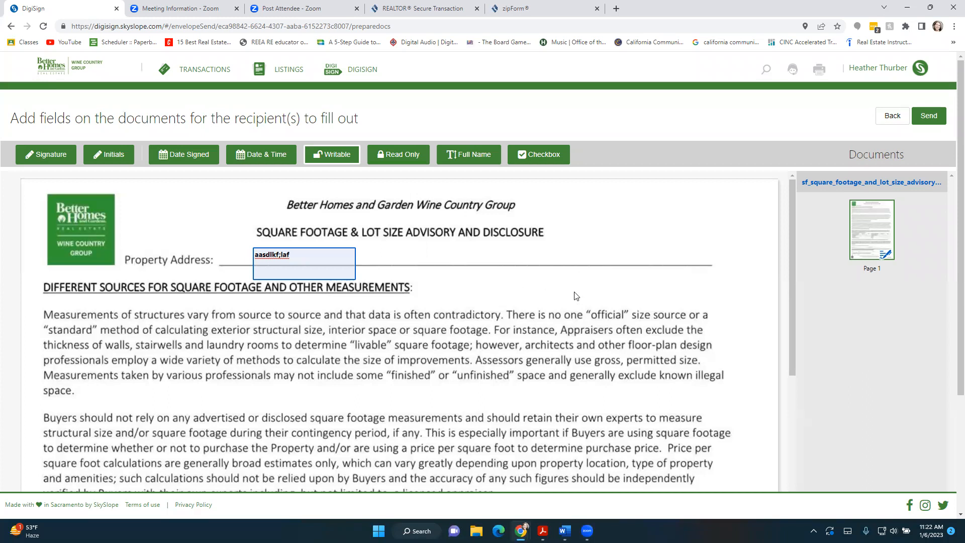
pyautogui.scroll(-4, 575, 296)
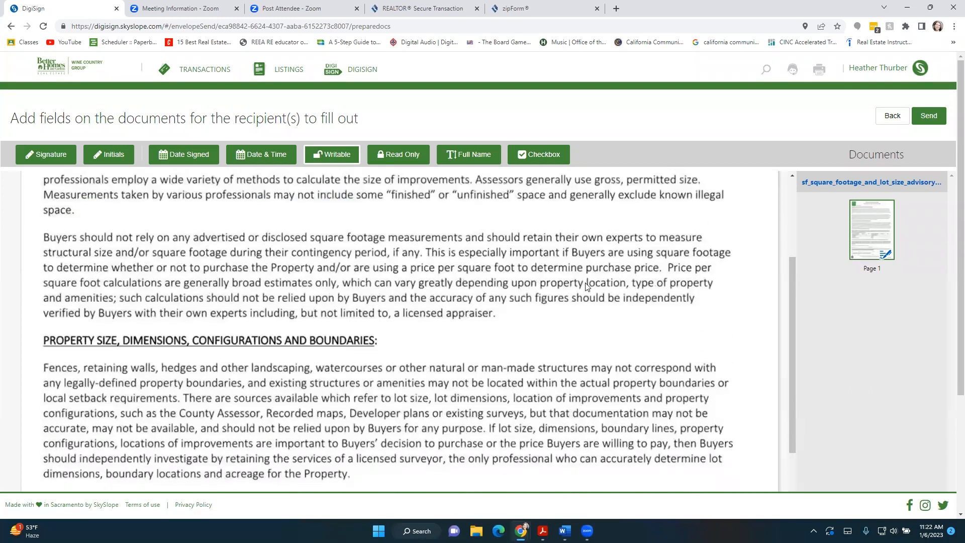
pyautogui.scroll(4, 586, 286)
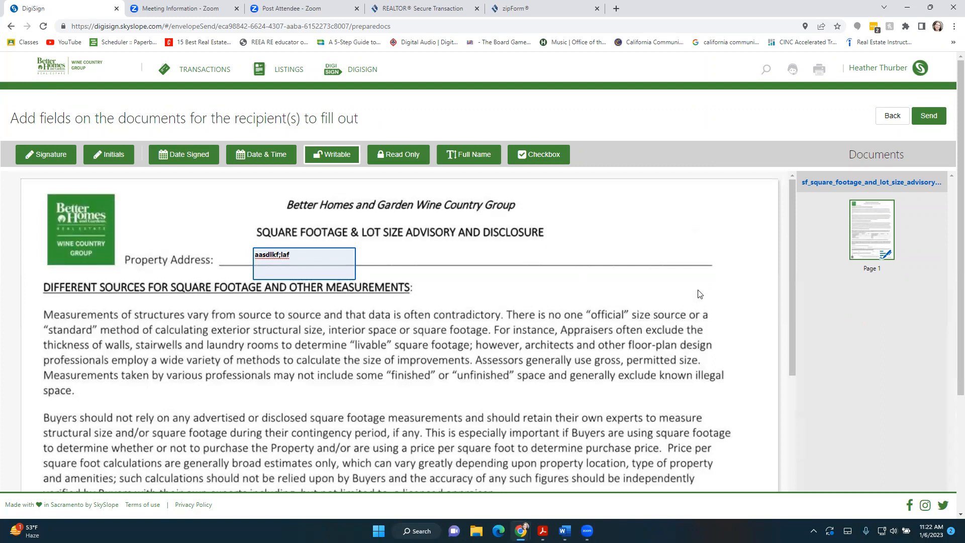
# Step: Open the signature settings of the SkySlope account
pyautogui.click(884, 71)
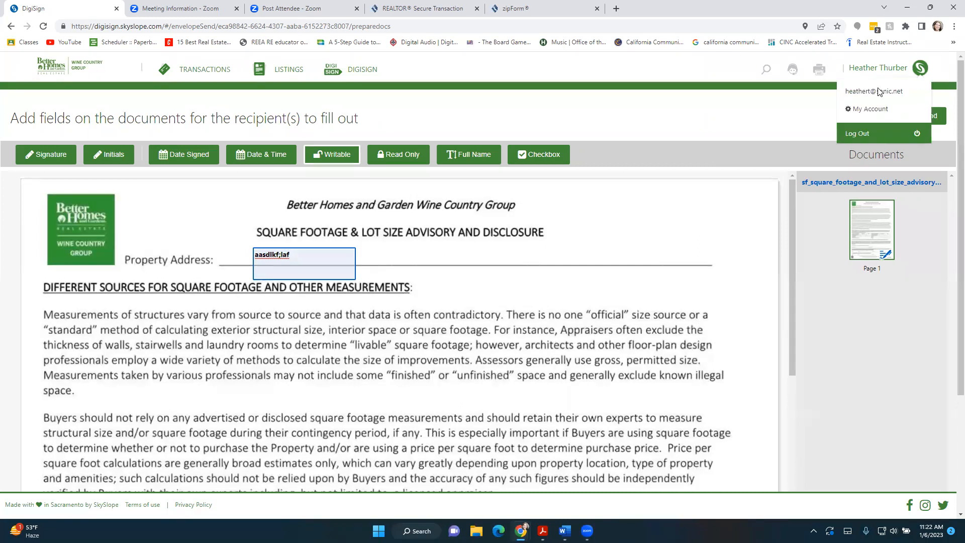
pyautogui.click(874, 110)
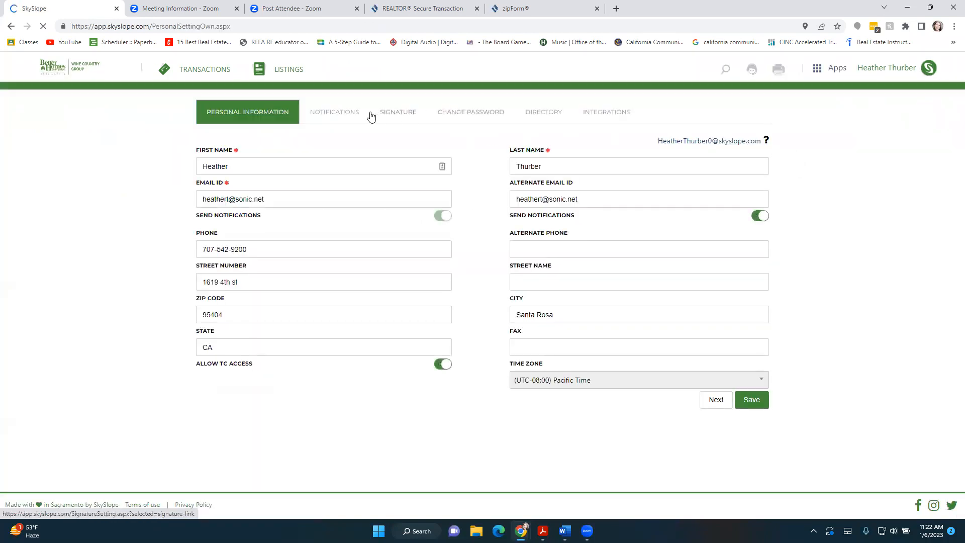
pyautogui.click(398, 114)
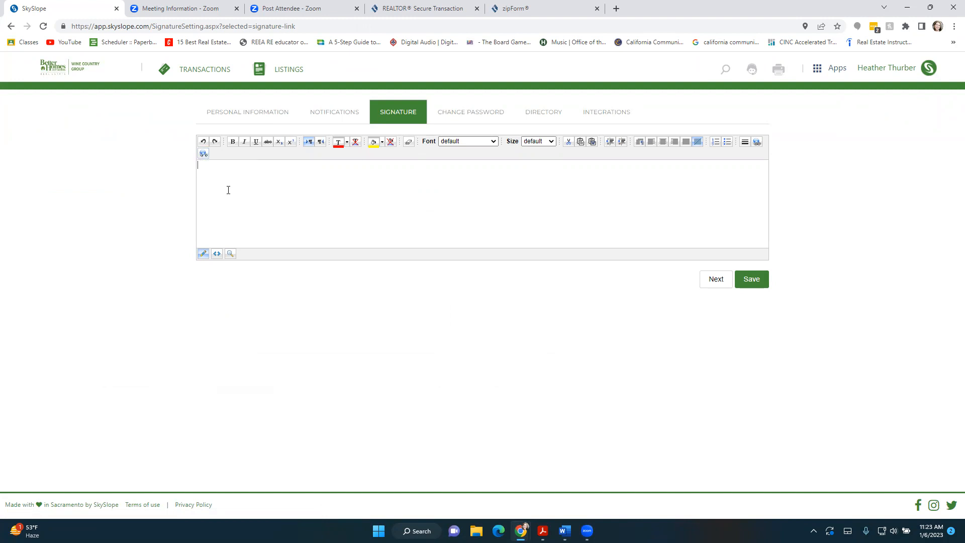
# Step: Try entering the account holder's name in the account's signature editor, and clear the text
pyautogui.write('ehr Th')
pyautogui.press('BackSpace')
pyautogui.press('BackSpace')
pyautogui.press('BackSpace')
pyautogui.press('BackSpace')
pyautogui.press('BackSpace')
pyautogui.press('BackSpace')
pyautogui.press('BackSpace')
pyautogui.click(260, 186)
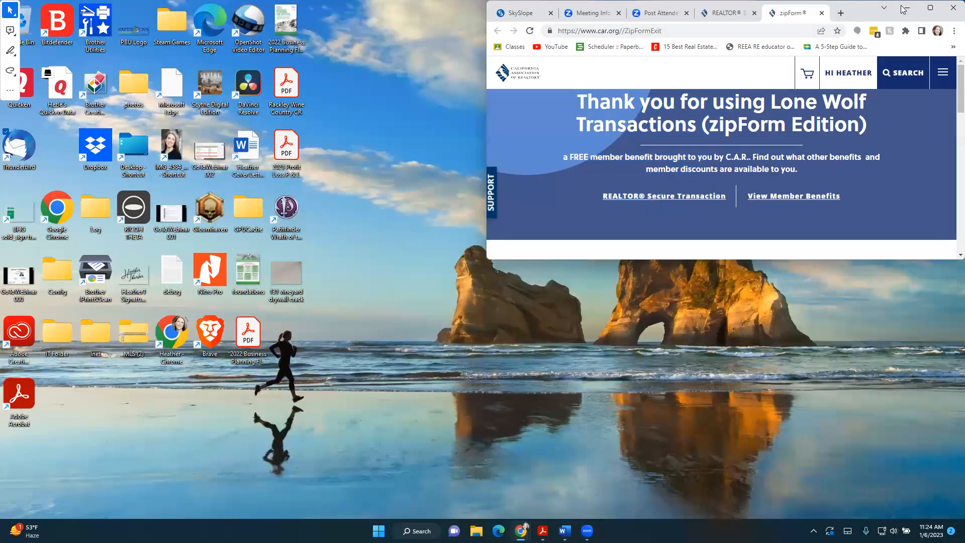
pyautogui.click(930, 8)
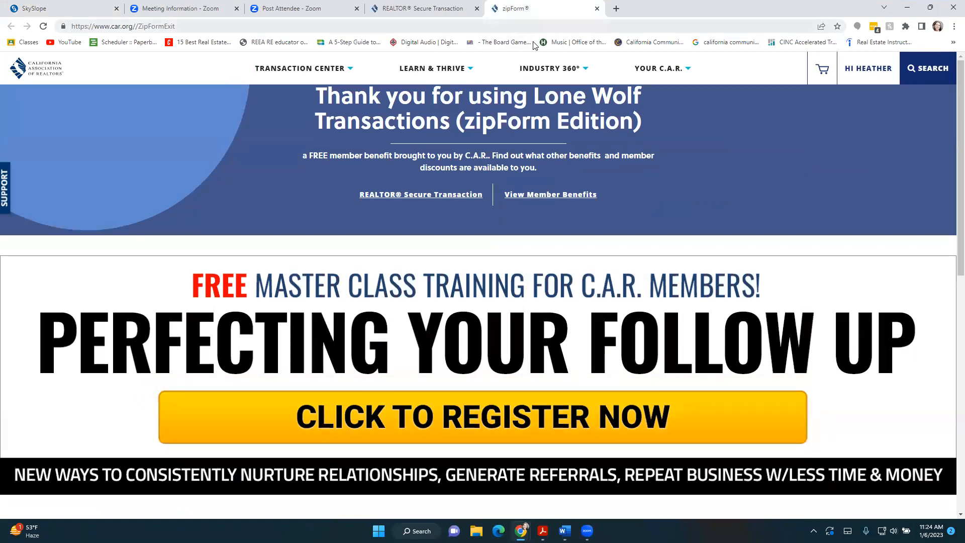
pyautogui.doubleClick(772, 19)
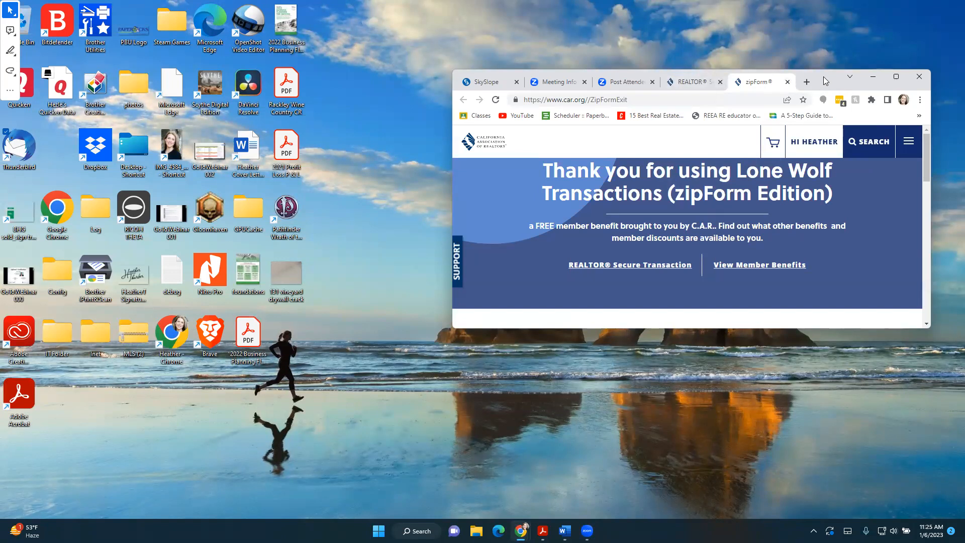
pyautogui.moveTo(823, 77); pyautogui.dragTo(802, 32)
pyautogui.click(875, 31)
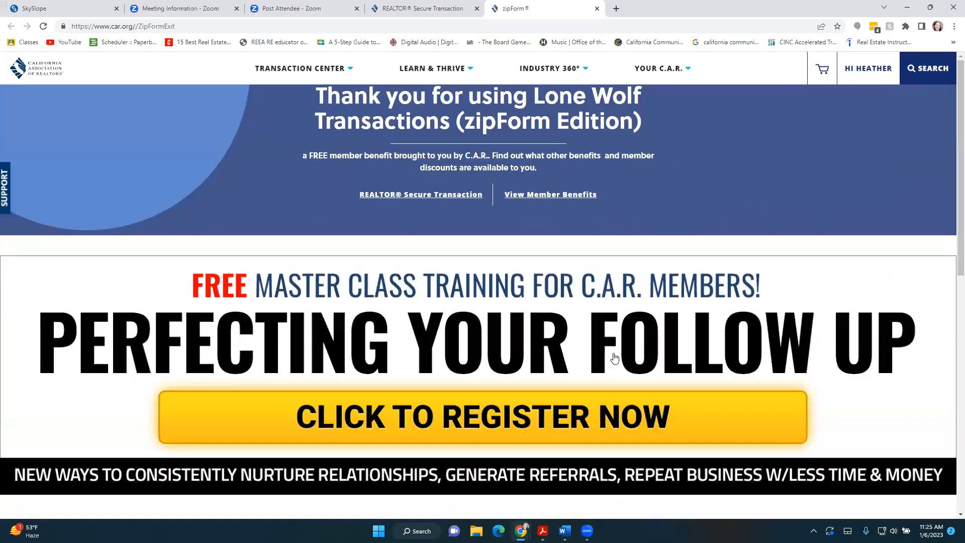
# Step: Switch to the Transactions (zipForm Edition) window and browse its list of active transactions
pyautogui.moveTo(531, 512)
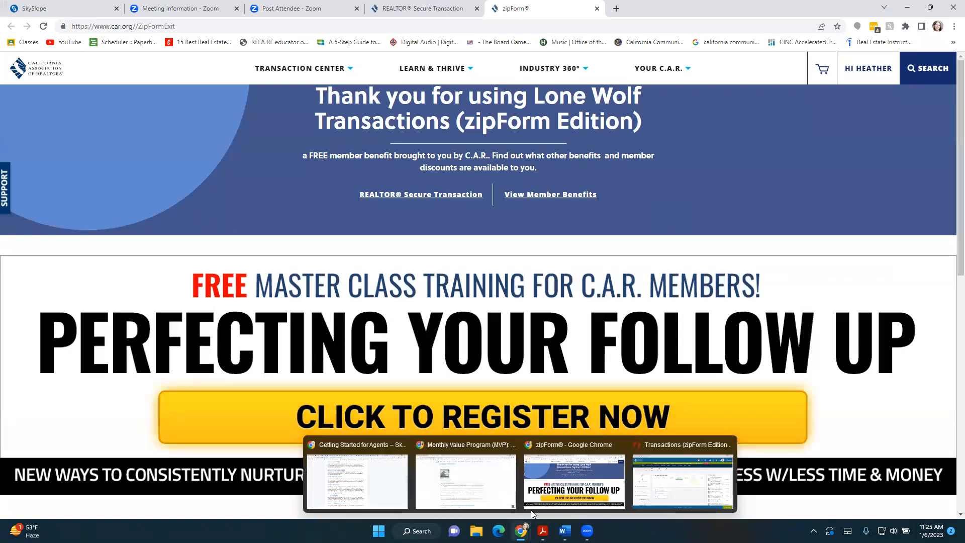
pyautogui.click(682, 479)
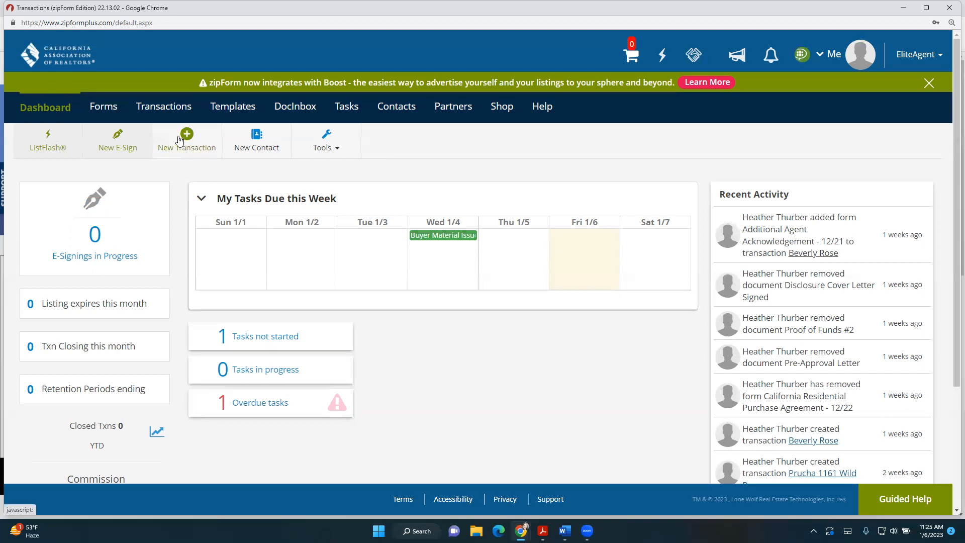
pyautogui.click(165, 109)
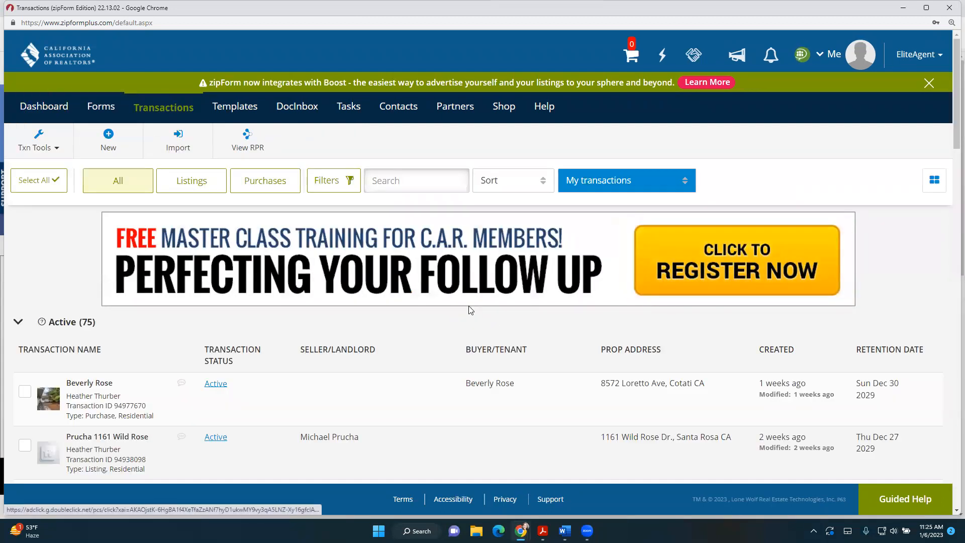
pyautogui.scroll(-3, 473, 309)
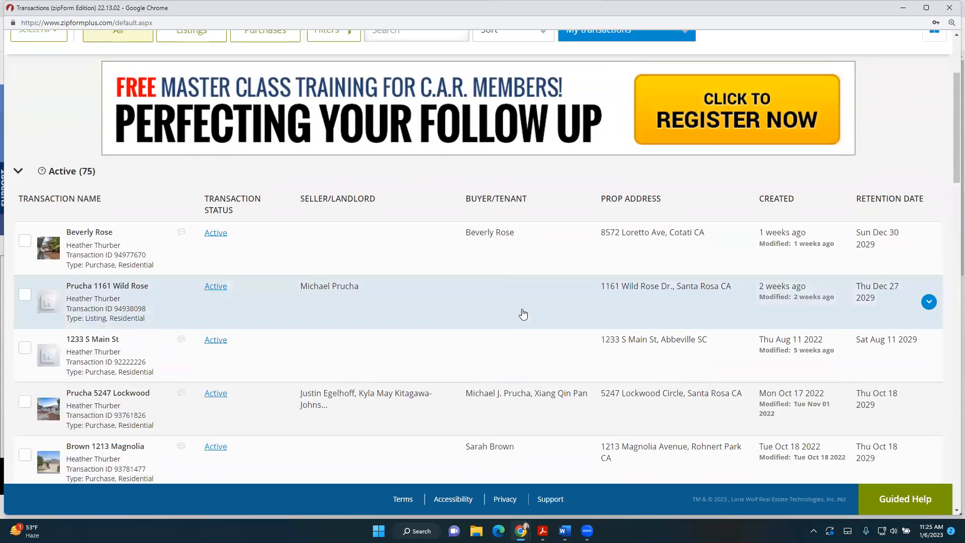
pyautogui.scroll(-3, 522, 314)
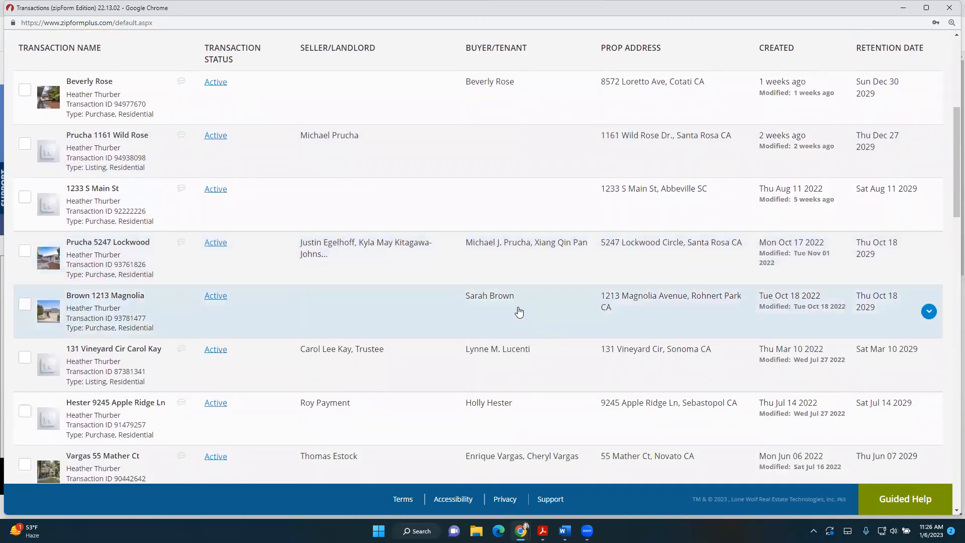
# Step: Open the documents of the active Abbeville, SC purchase transaction
pyautogui.scroll(1, 319, 254)
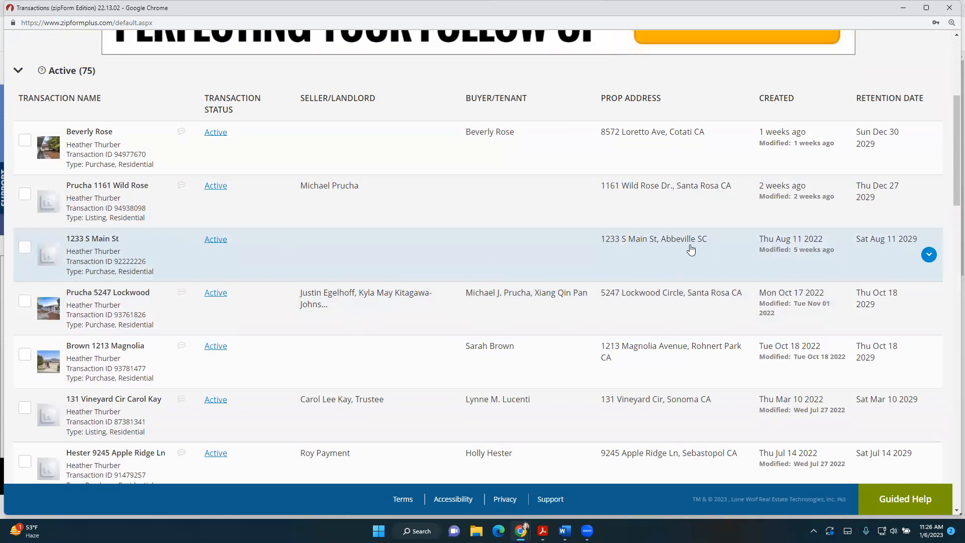
pyautogui.click(98, 239)
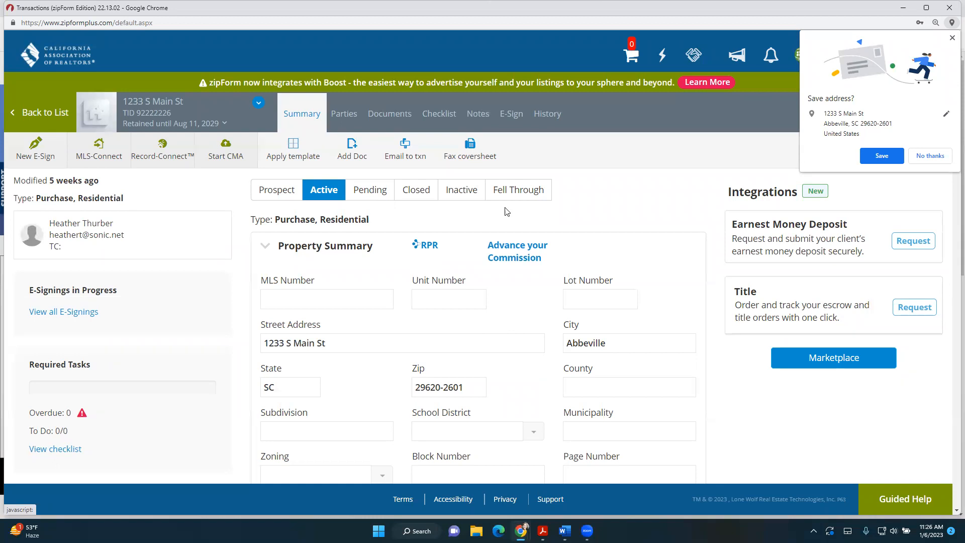
pyautogui.click(388, 116)
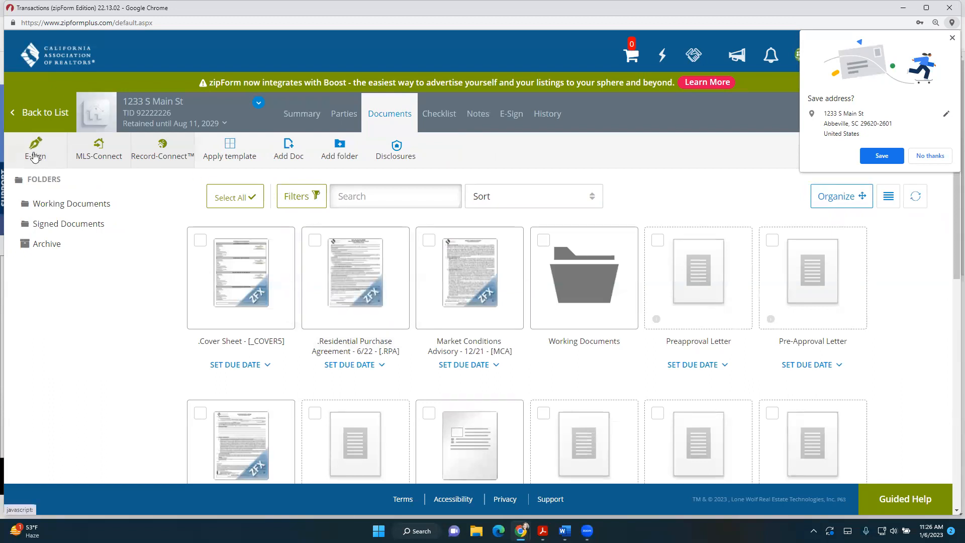
# Step: Create a New Authentisign signing for the transaction, with Signed Documents as the return folder, and dismiss the browser's save-address prompt
pyautogui.click(34, 157)
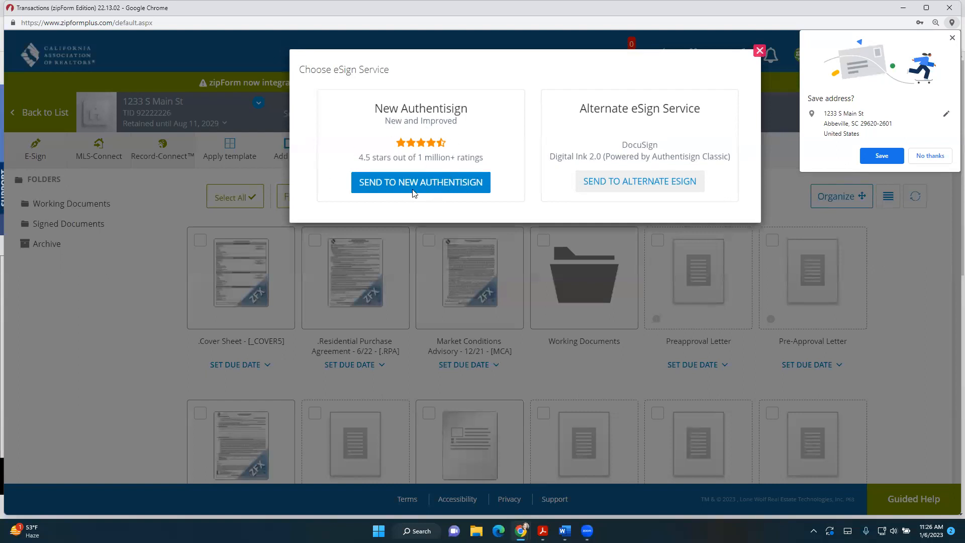
pyautogui.click(454, 184)
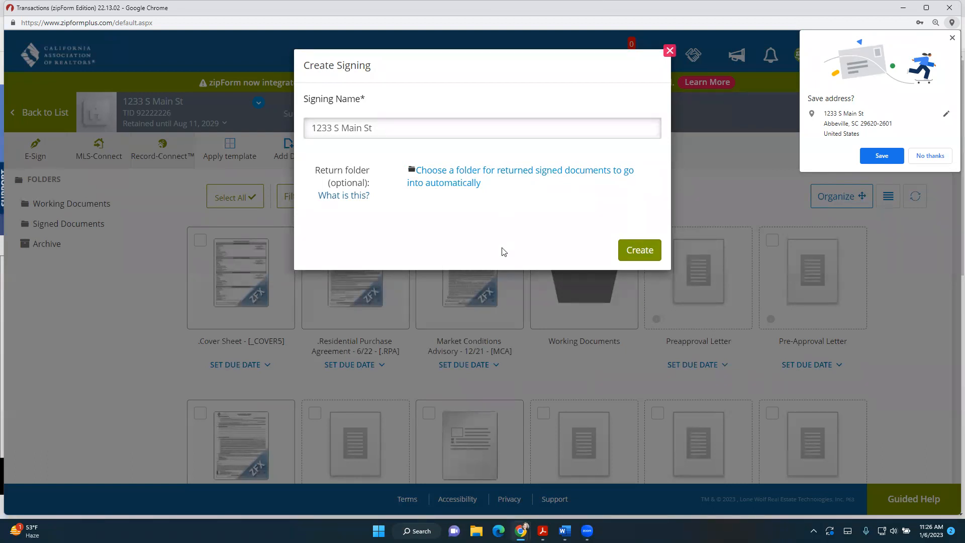
pyautogui.click(467, 174)
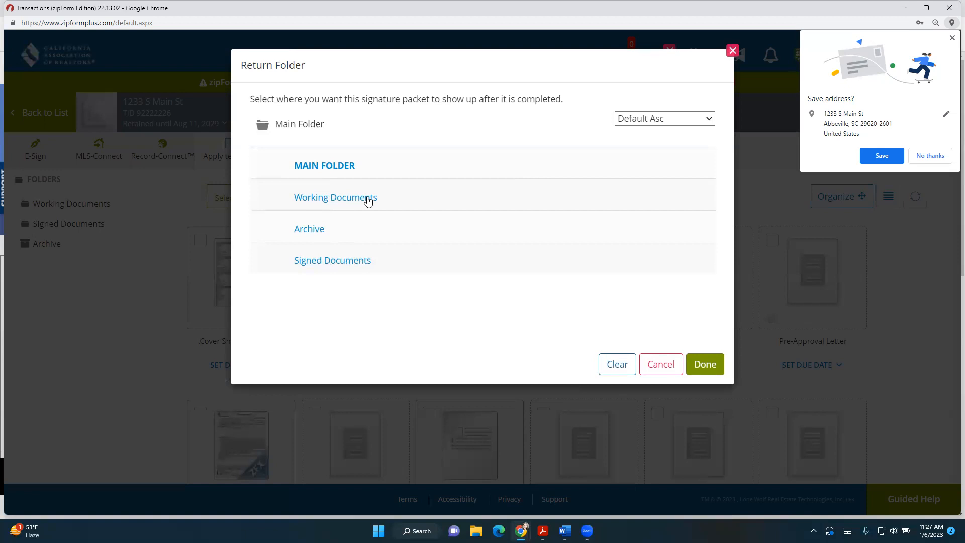
pyautogui.click(352, 265)
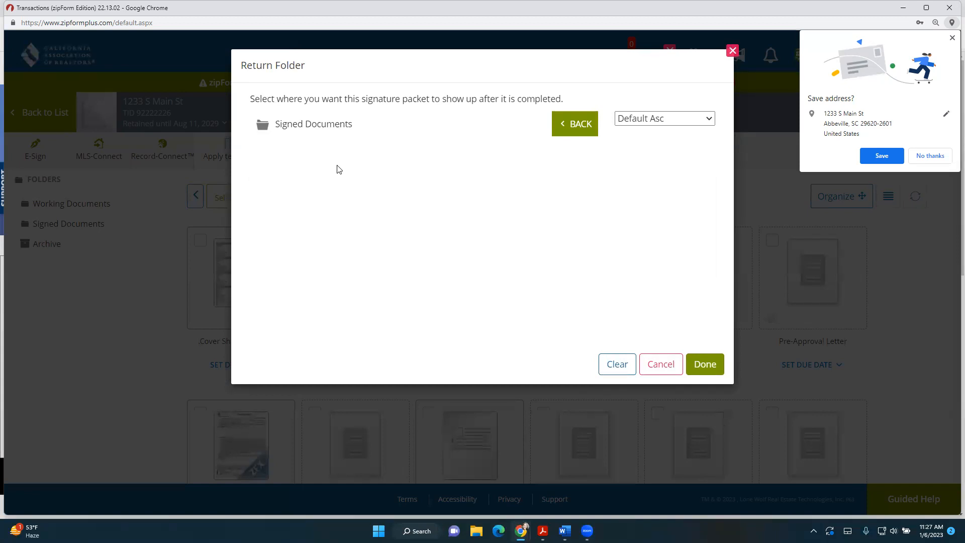
pyautogui.click(714, 368)
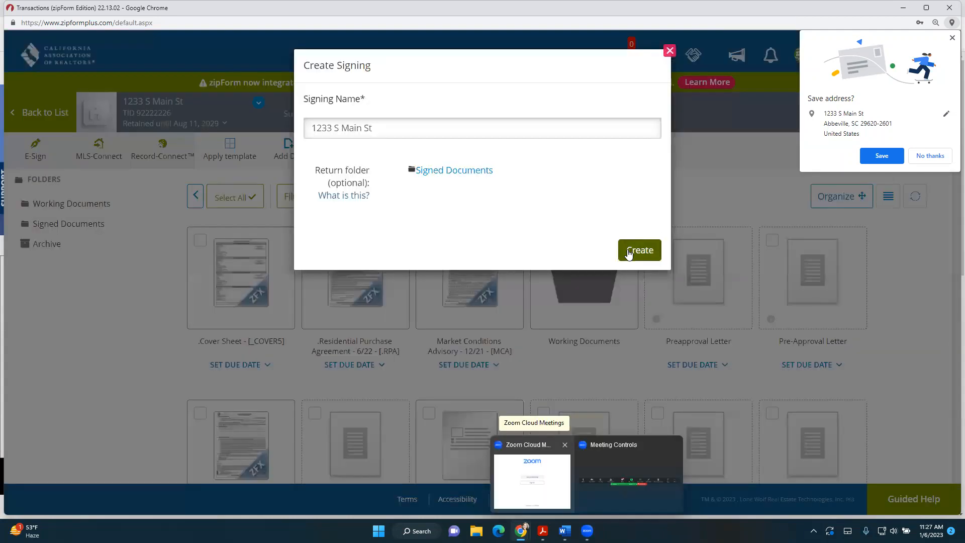
pyautogui.click(639, 250)
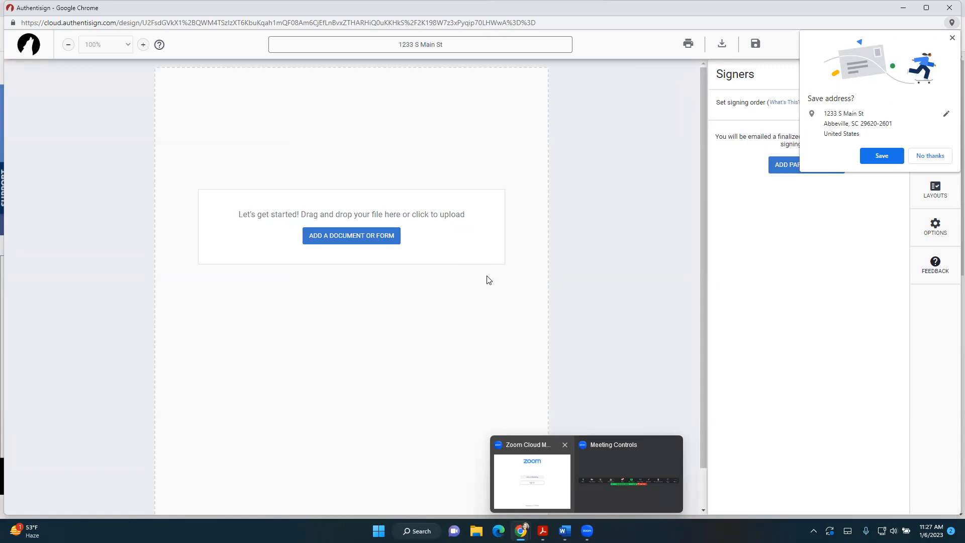
pyautogui.click(951, 40)
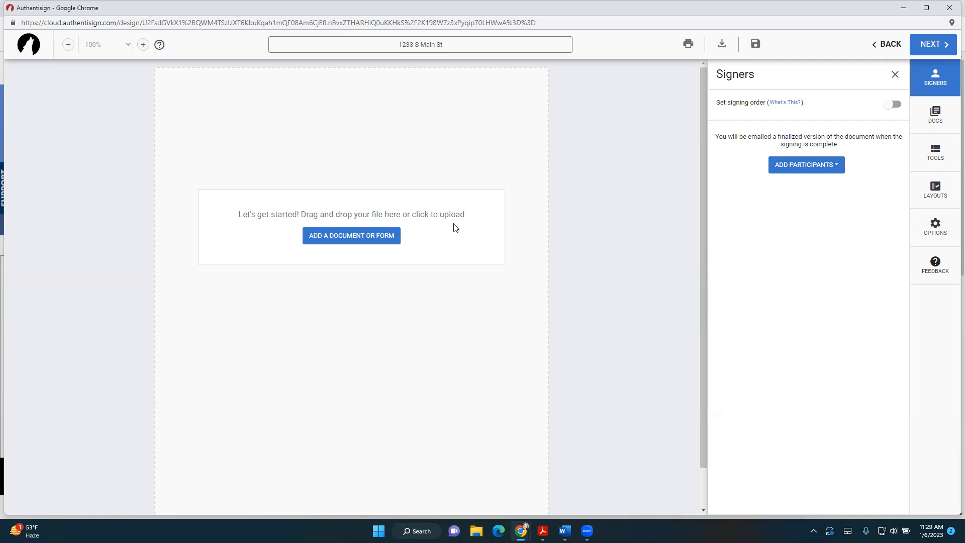
# Step: Add the Request for Repair #1 - 6/22 form from the transaction to the signing
pyautogui.click(379, 240)
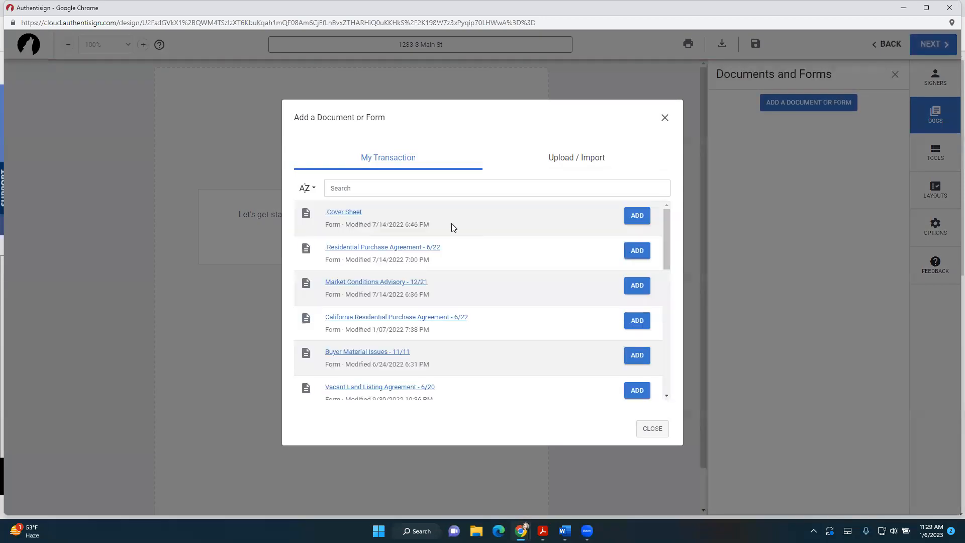
pyautogui.click(665, 117)
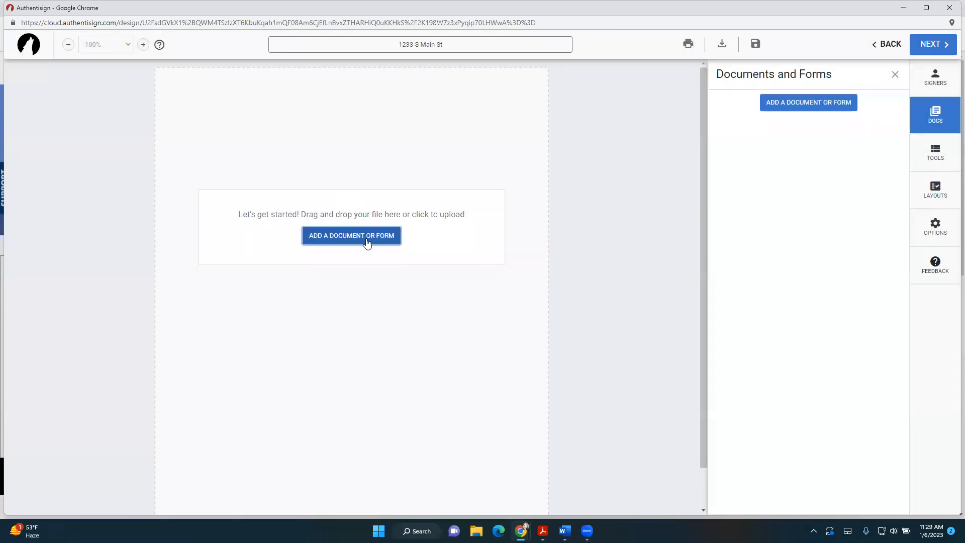
pyautogui.click(368, 235)
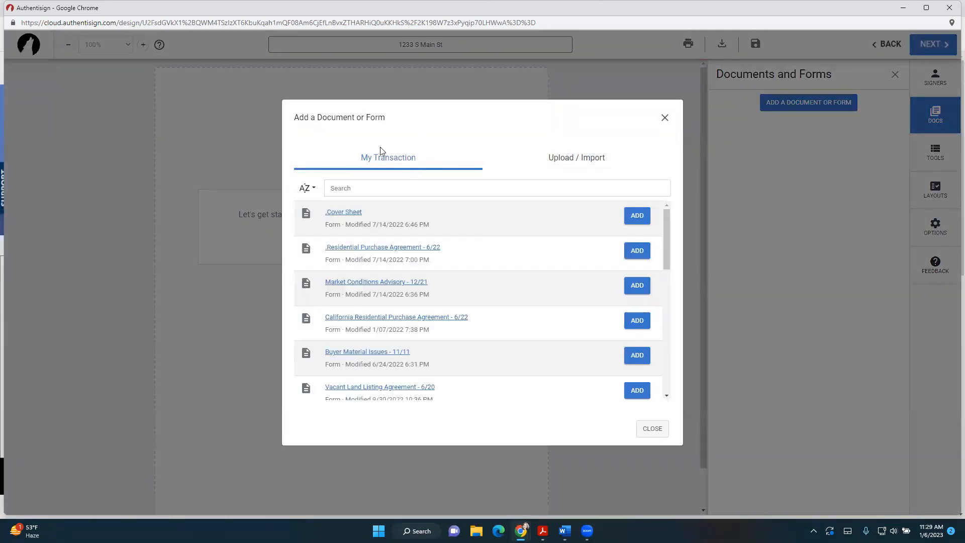
pyautogui.scroll(-1, 405, 254)
pyautogui.scroll(-10, 397, 269)
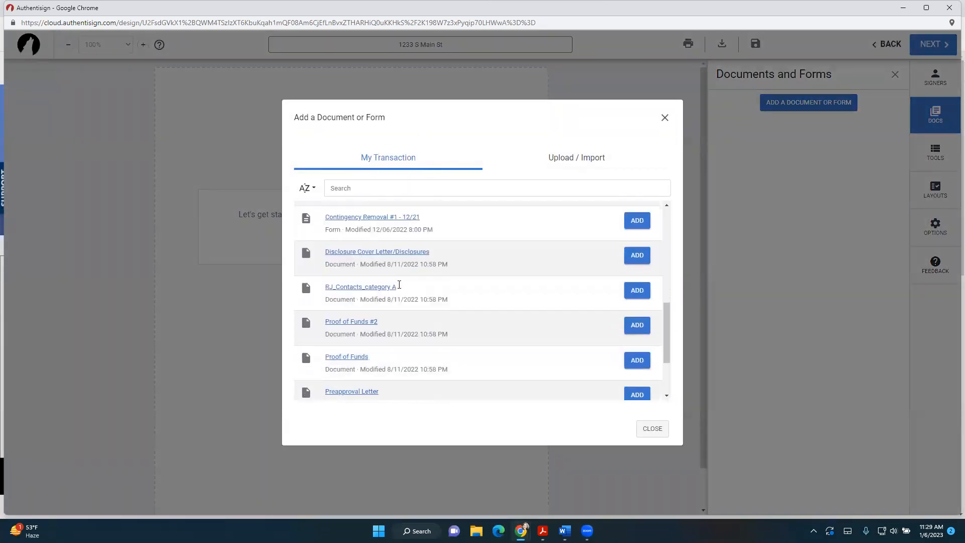
pyautogui.scroll(3, 401, 287)
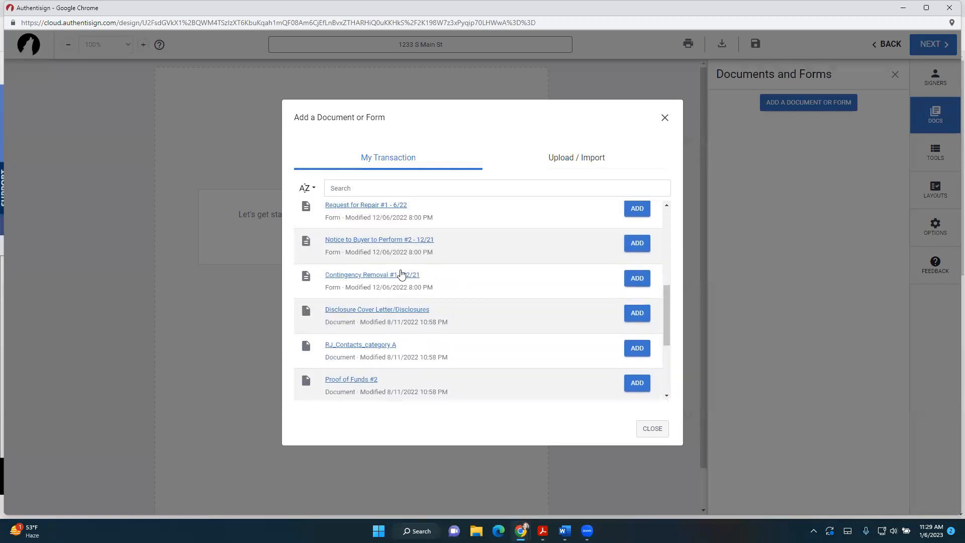
pyautogui.scroll(1, 611, 251)
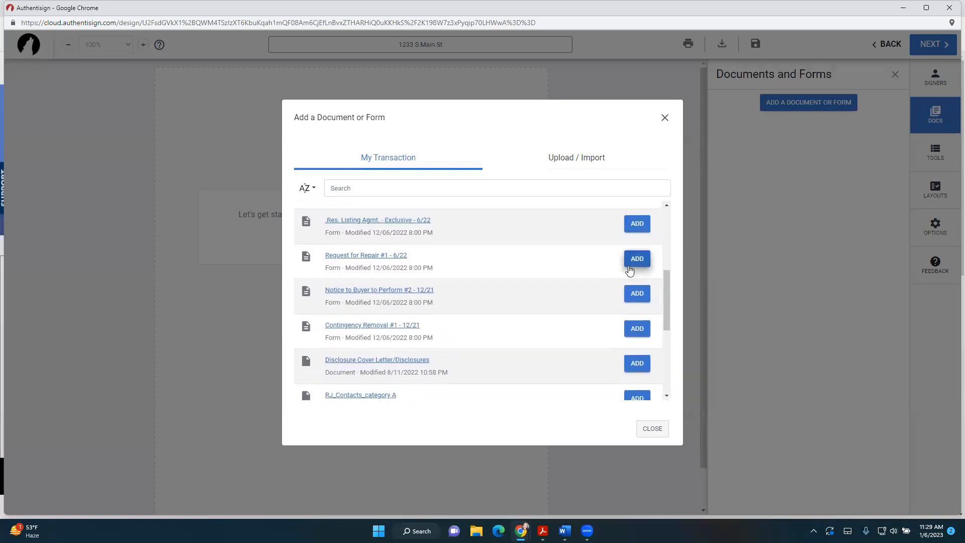
pyautogui.click(636, 259)
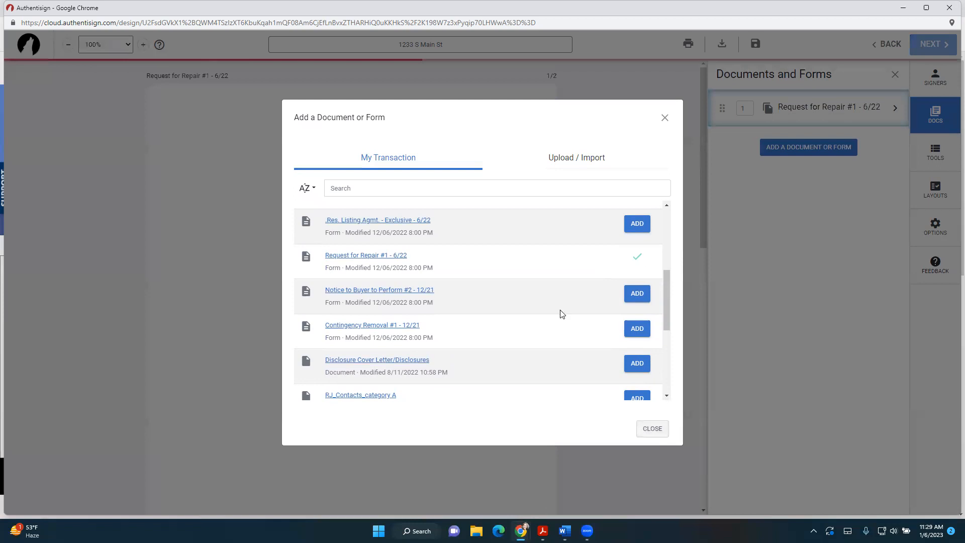
# Step: Add the Contingency Removal #1 - 12/21 form from the transaction to the signing
pyautogui.scroll(2, 561, 312)
pyautogui.scroll(1, 562, 311)
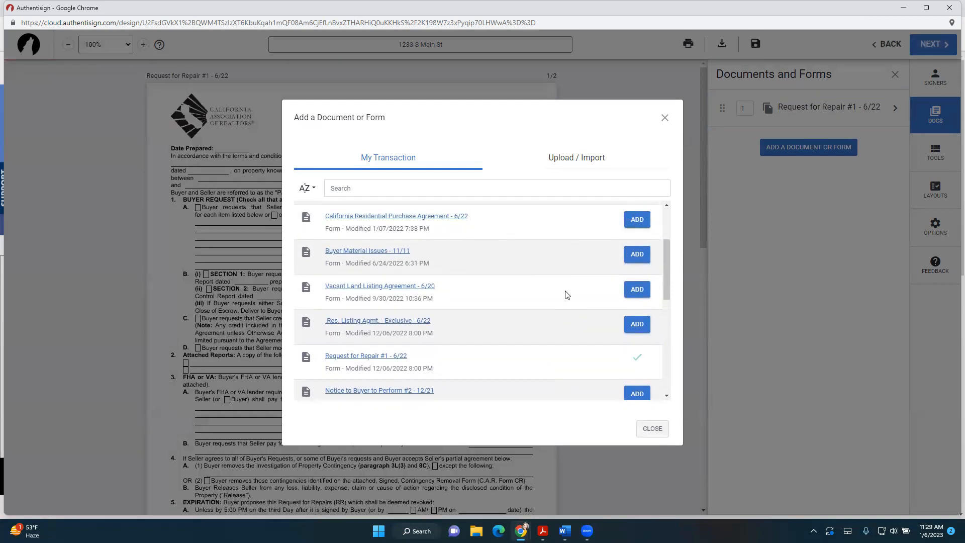
pyautogui.scroll(-1, 581, 323)
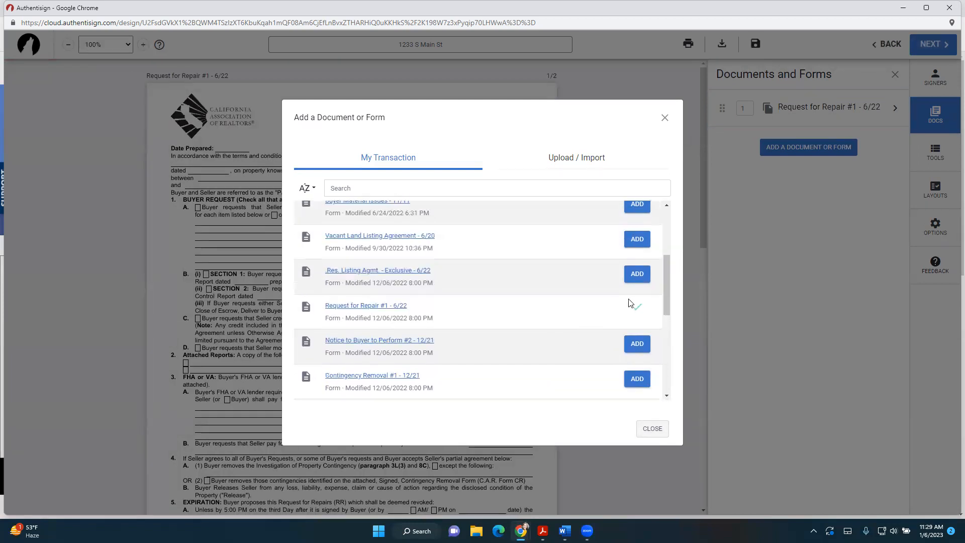
pyautogui.scroll(-2, 614, 333)
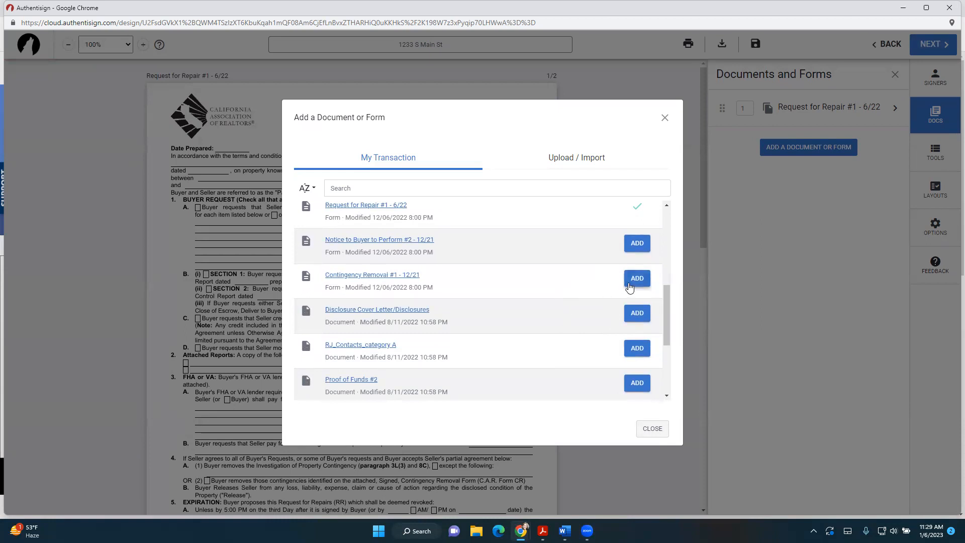
pyautogui.click(637, 278)
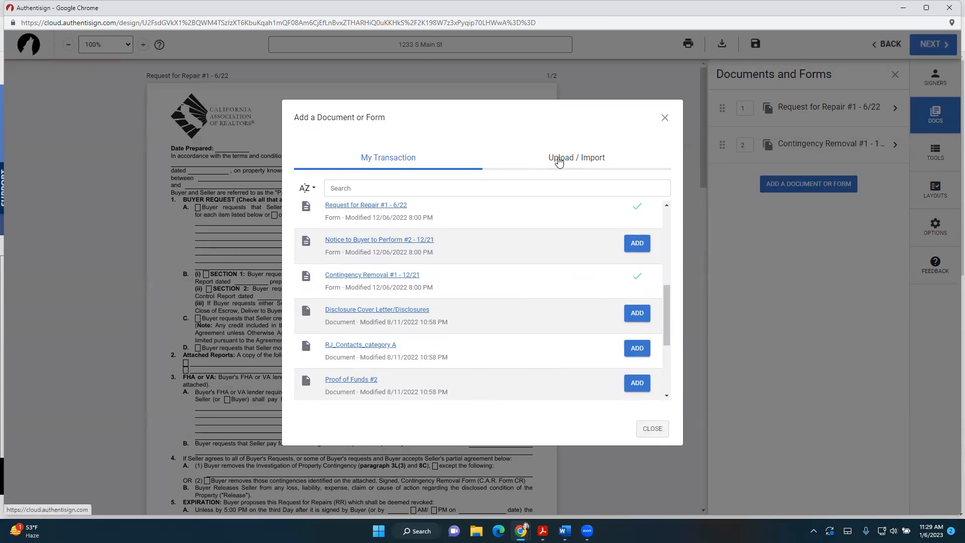
# Step: Review the upload and import sources for adding documents, and return to the signing's document view
pyautogui.click(563, 161)
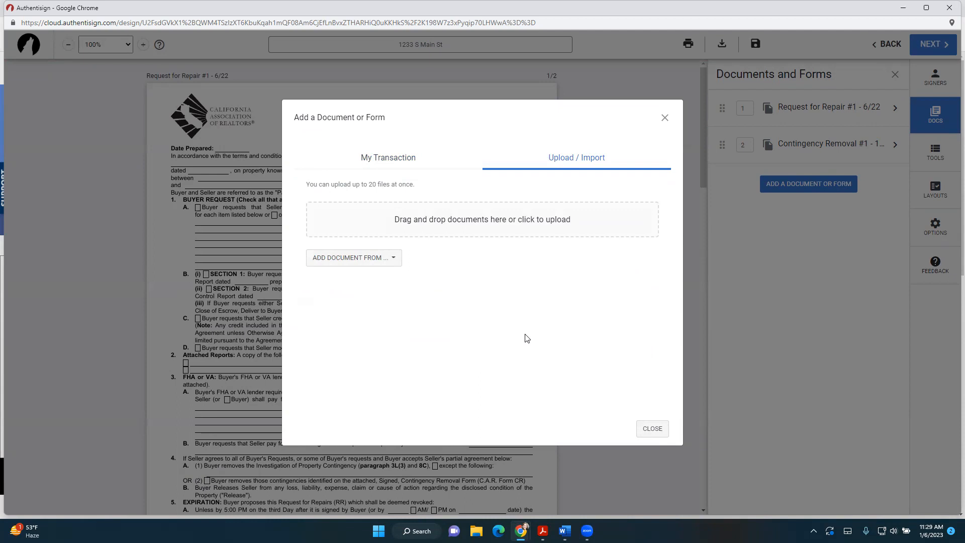
pyautogui.click(366, 259)
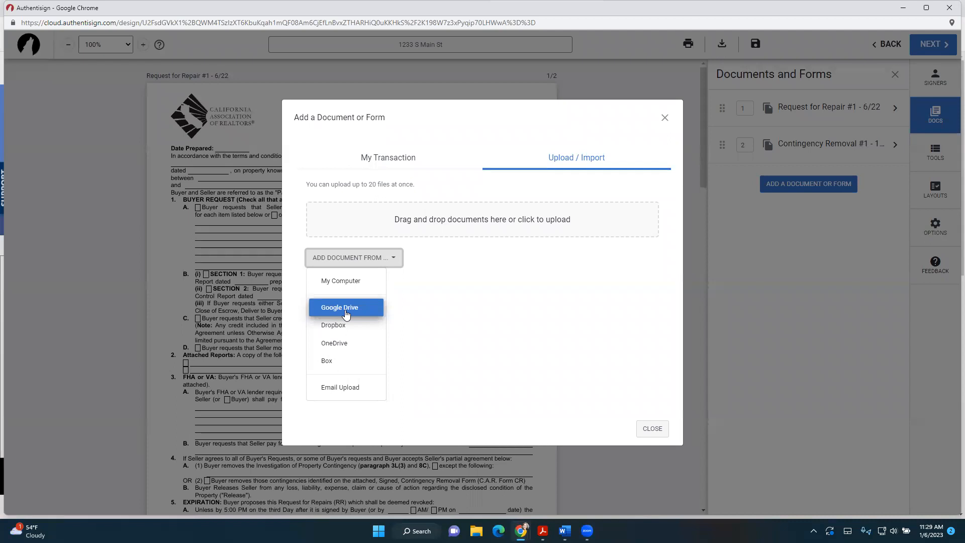
pyautogui.click(388, 157)
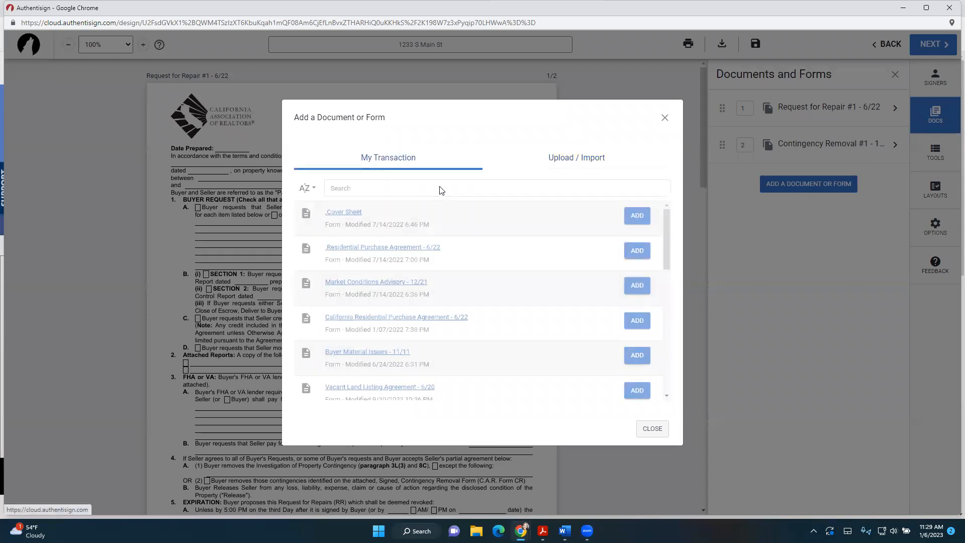
pyautogui.scroll(-1, 414, 276)
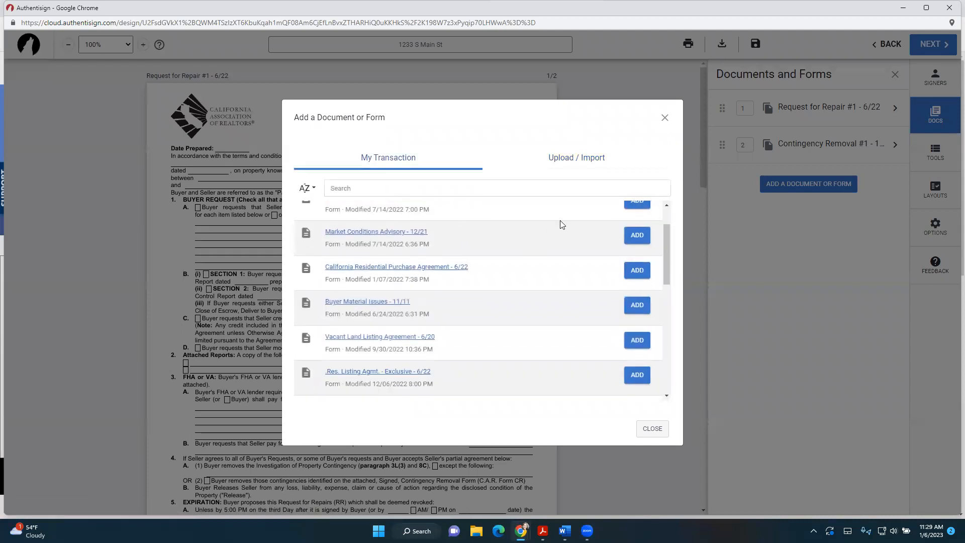
pyautogui.click(665, 119)
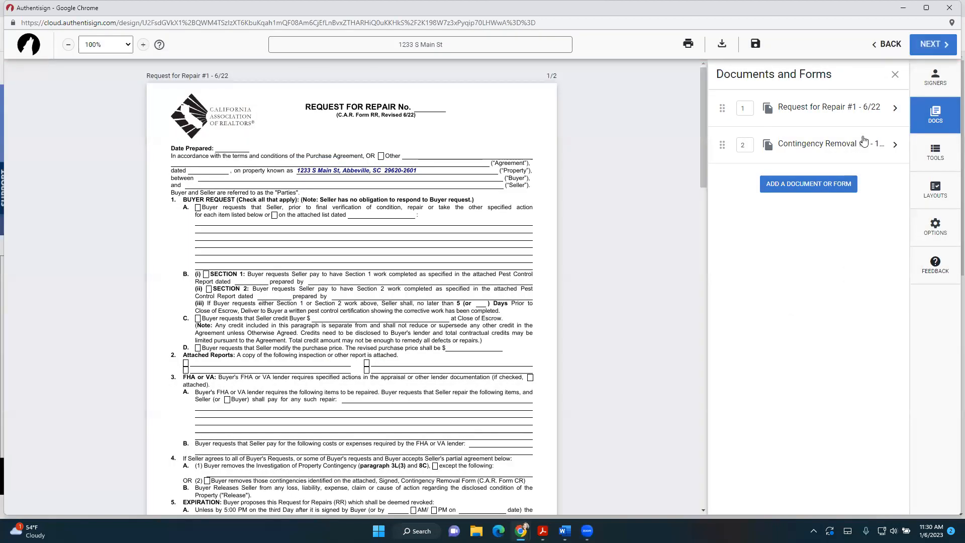
# Step: Add the account holder as a participant of the signing with the Remote Signer type, reviewing the signer and signature options before saving
pyautogui.click(933, 78)
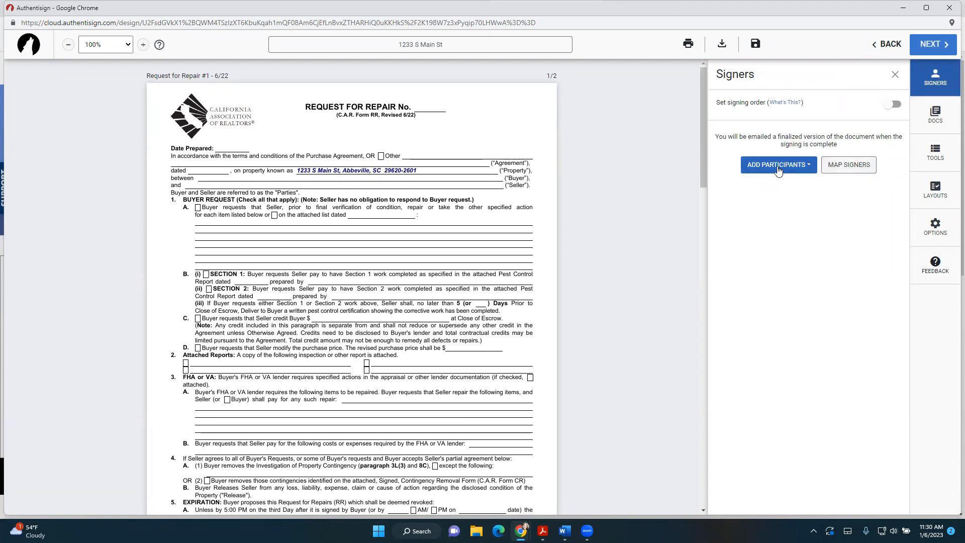
pyautogui.click(771, 164)
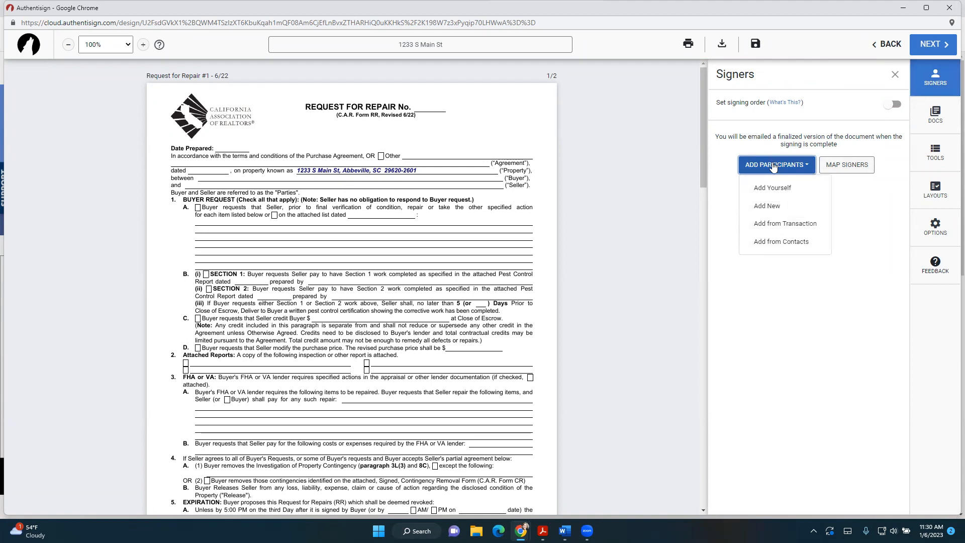
pyautogui.click(773, 188)
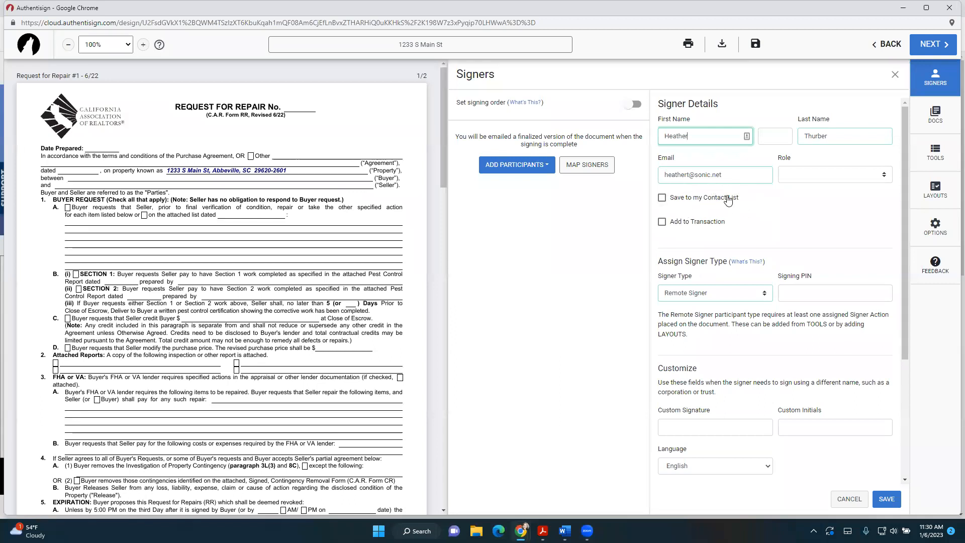
pyautogui.scroll(-1, 381, 401)
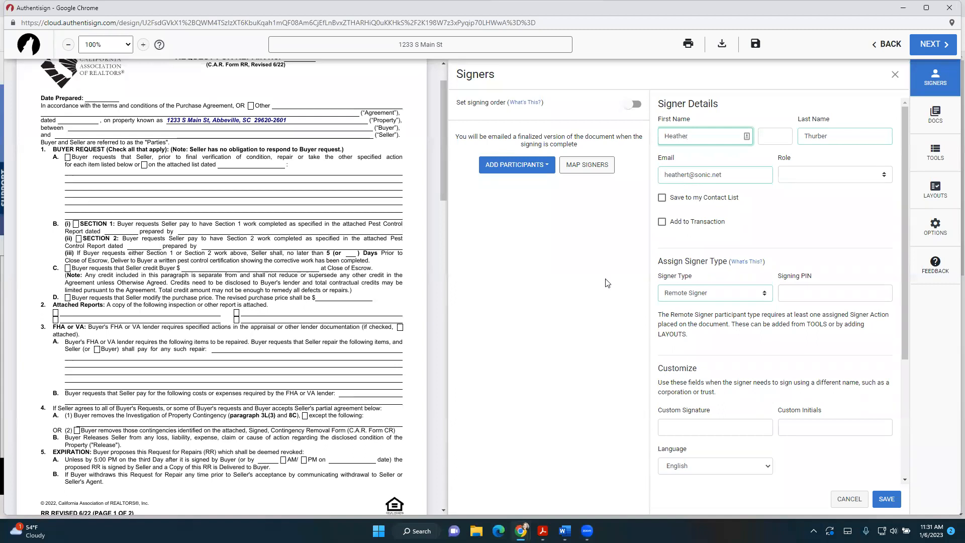
pyautogui.scroll(-3, 769, 380)
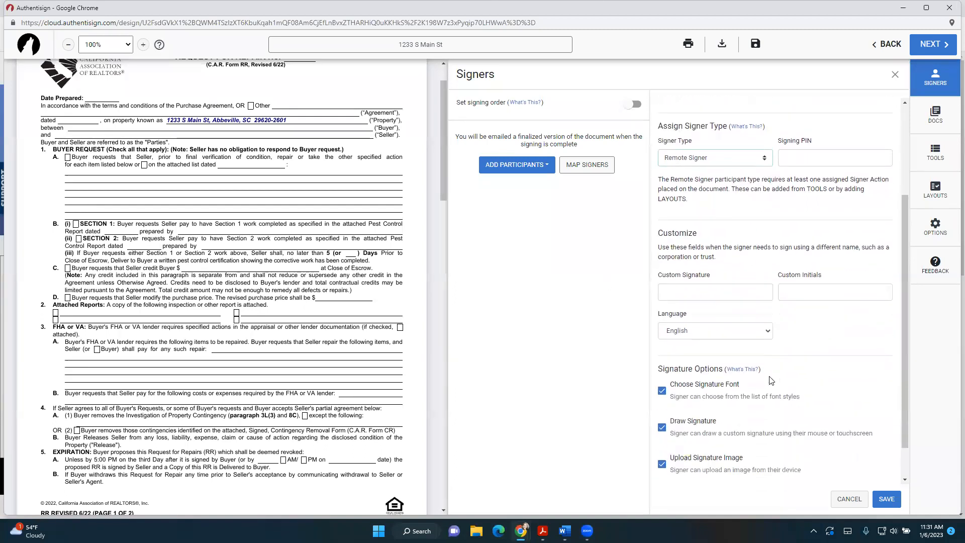
pyautogui.scroll(3, 763, 302)
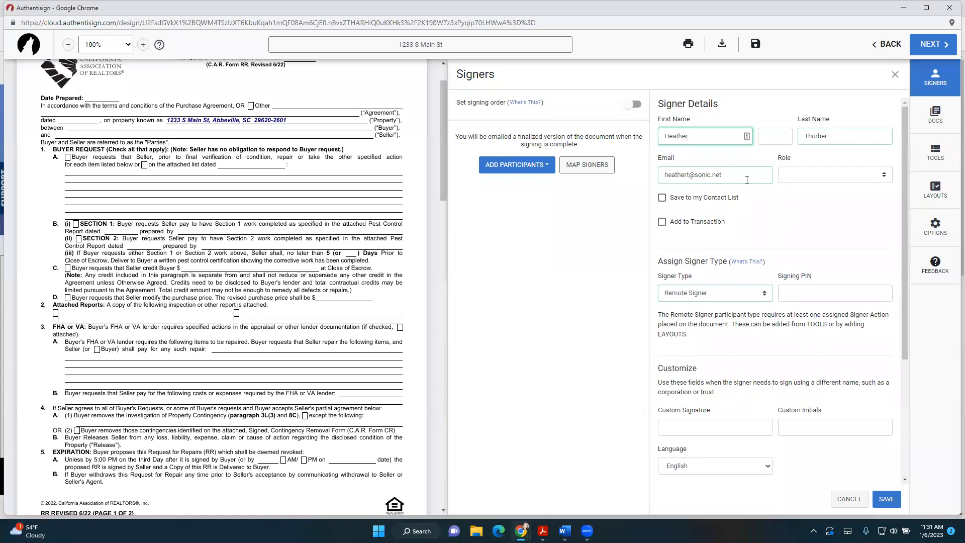
pyautogui.click(887, 499)
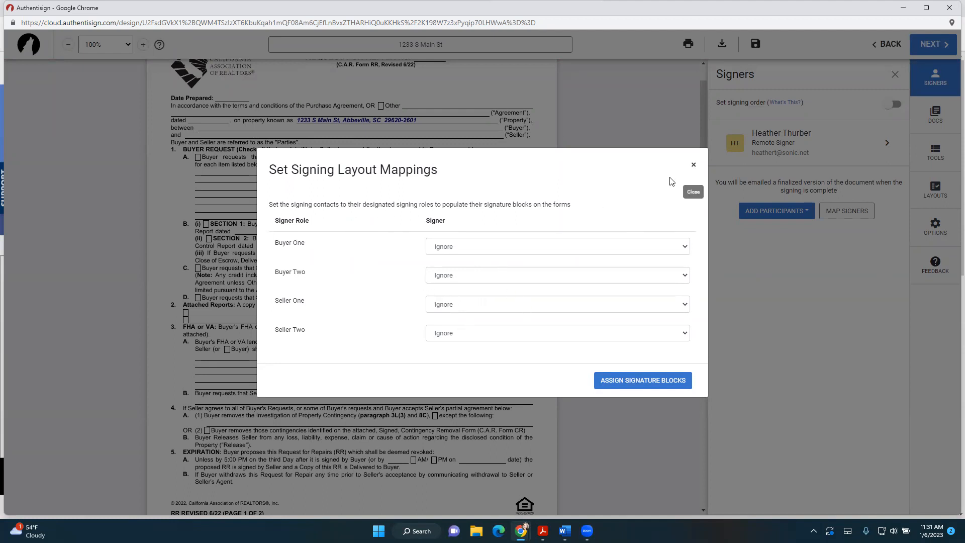
# Step: Review the signer choices for the Buyer One, Buyer Two and Seller One roles, and close the layout mappings without assigning anyone
pyautogui.click(466, 247)
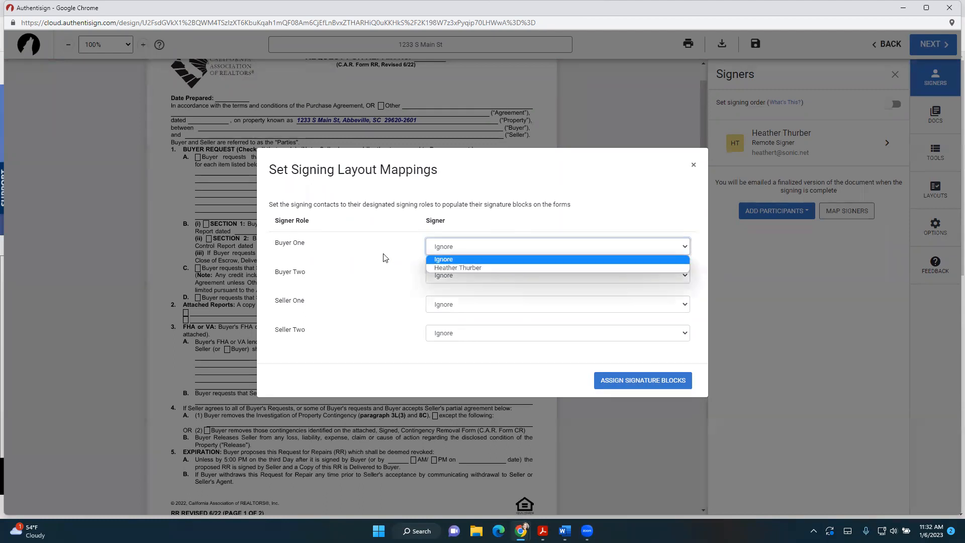
pyautogui.click(465, 247)
pyautogui.click(462, 305)
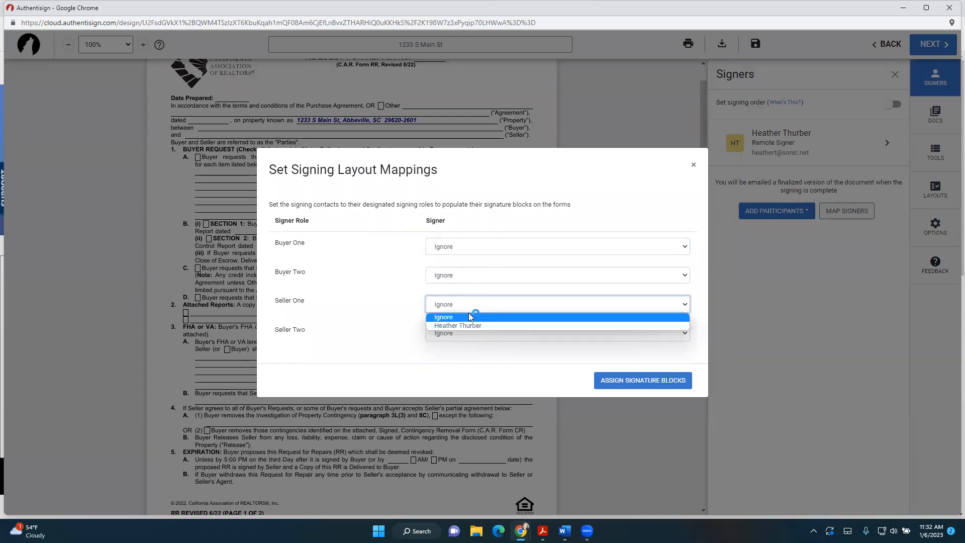
pyautogui.click(468, 316)
pyautogui.click(472, 274)
pyautogui.click(474, 275)
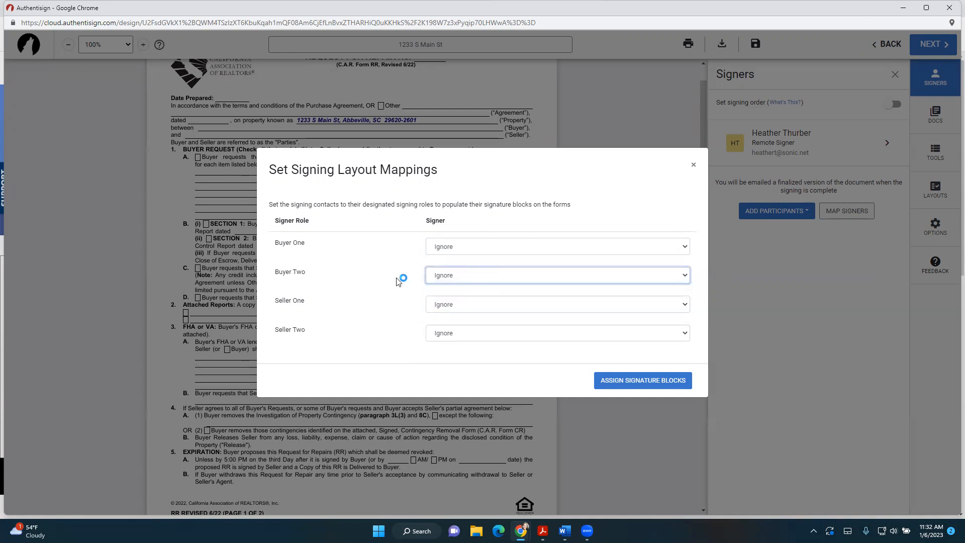
pyautogui.click(694, 165)
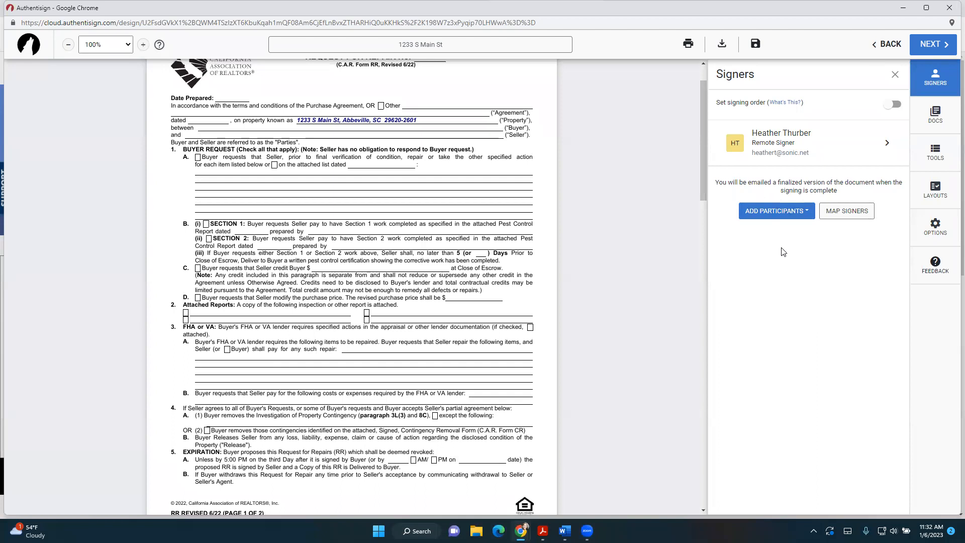
# Step: Review the available sources for adding participants, and view the signer role mappings again before closing them
pyautogui.click(779, 213)
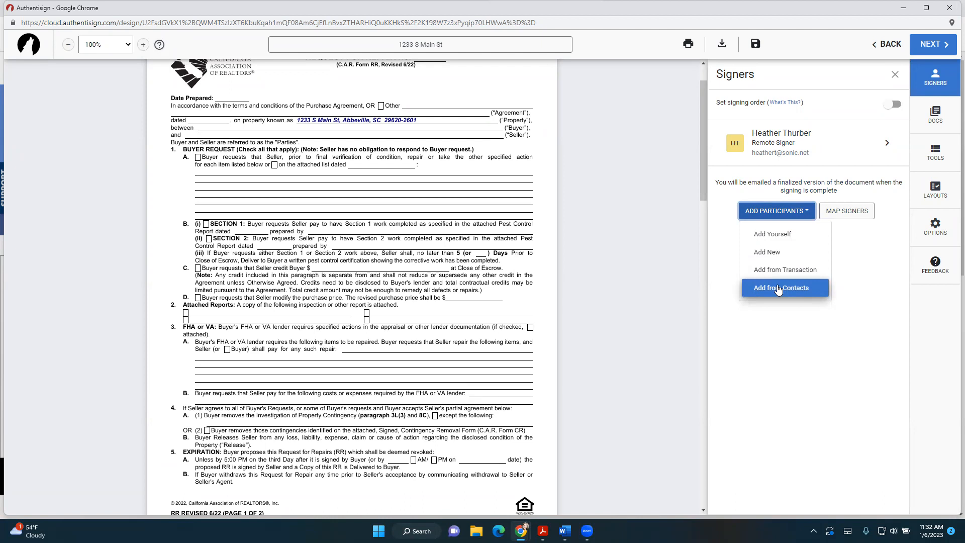
pyautogui.click(851, 211)
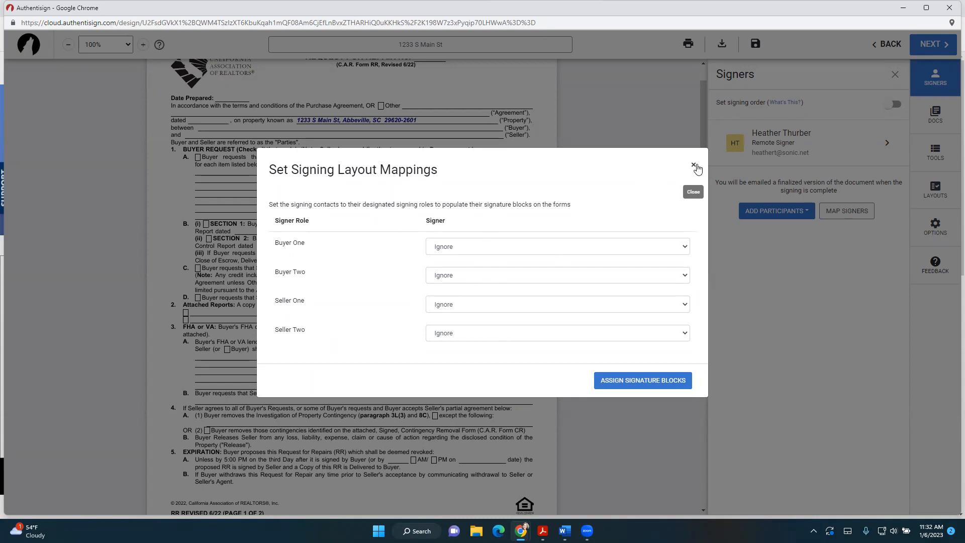
pyautogui.click(823, 293)
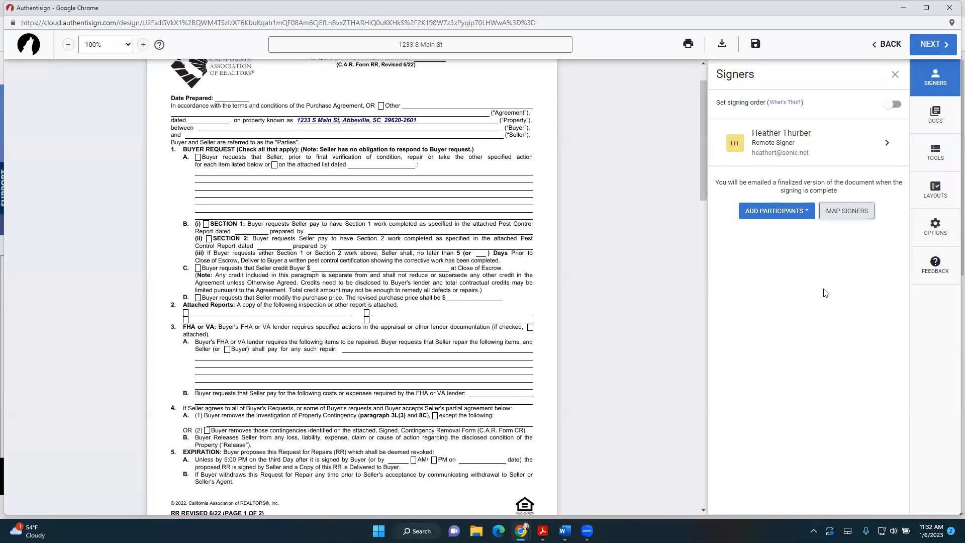
# Step: Add the two buyers to the signing as participants from the saved contacts
pyautogui.click(790, 212)
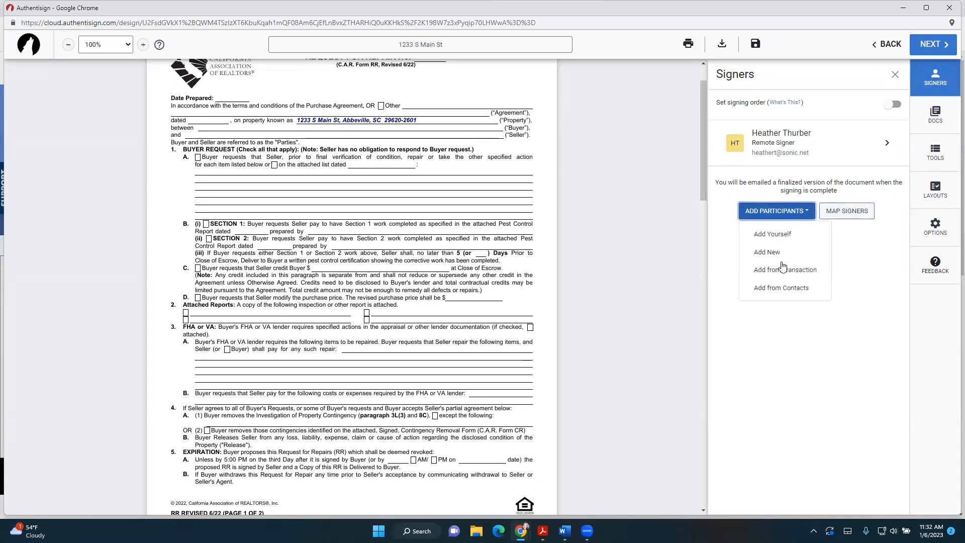
pyautogui.click(789, 290)
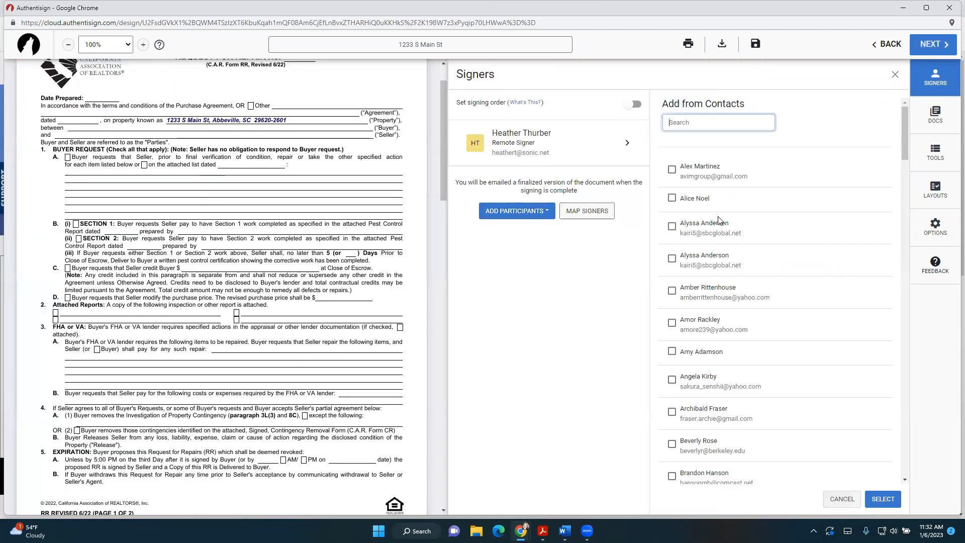
pyautogui.scroll(-4, 699, 251)
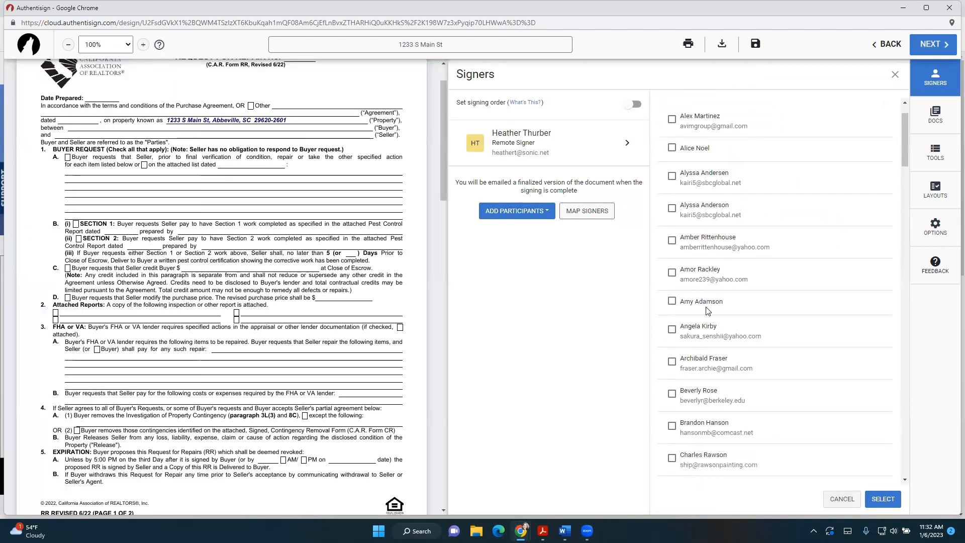
pyautogui.scroll(-2, 705, 310)
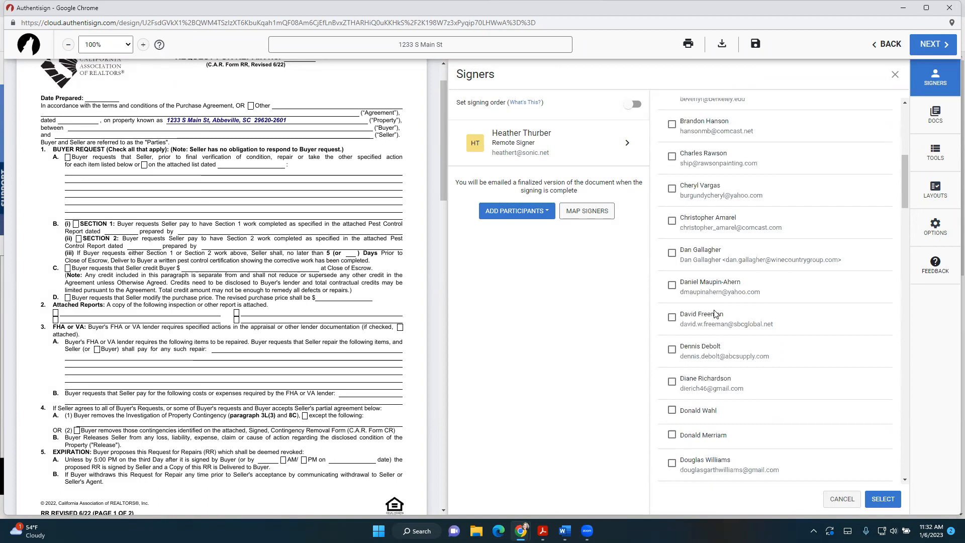
pyautogui.scroll(-2, 716, 314)
pyautogui.scroll(-1, 716, 314)
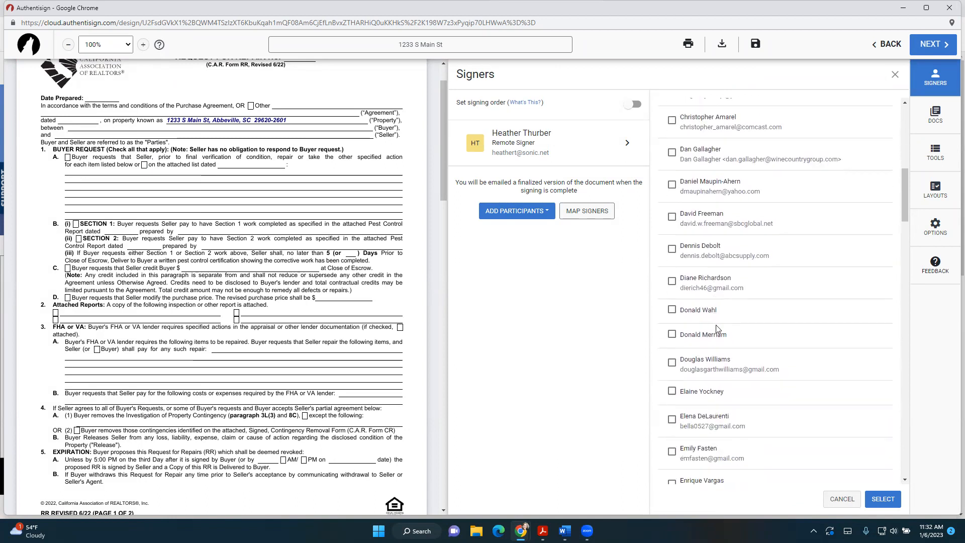
pyautogui.click(672, 335)
pyautogui.click(673, 392)
pyautogui.scroll(5, 812, 346)
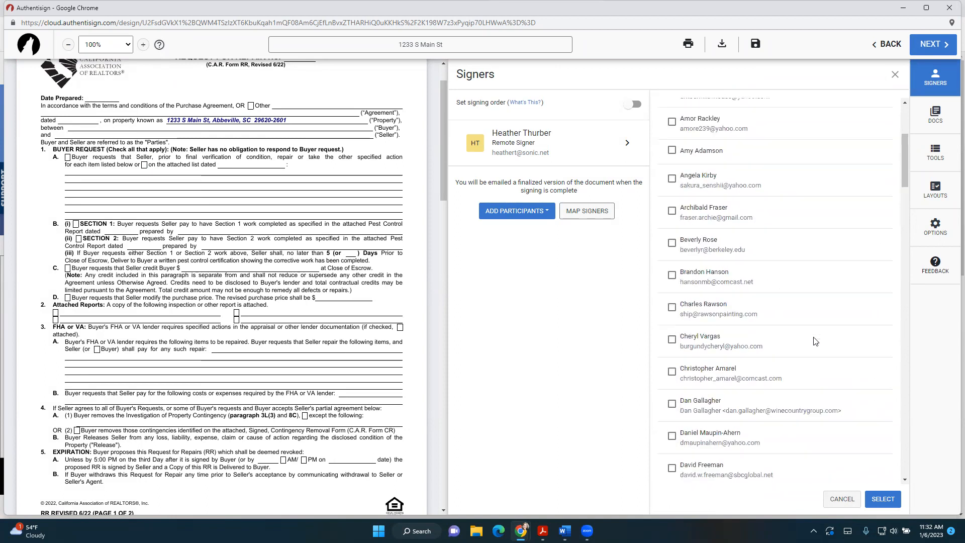
pyautogui.scroll(2, 815, 342)
pyautogui.scroll(-15, 827, 294)
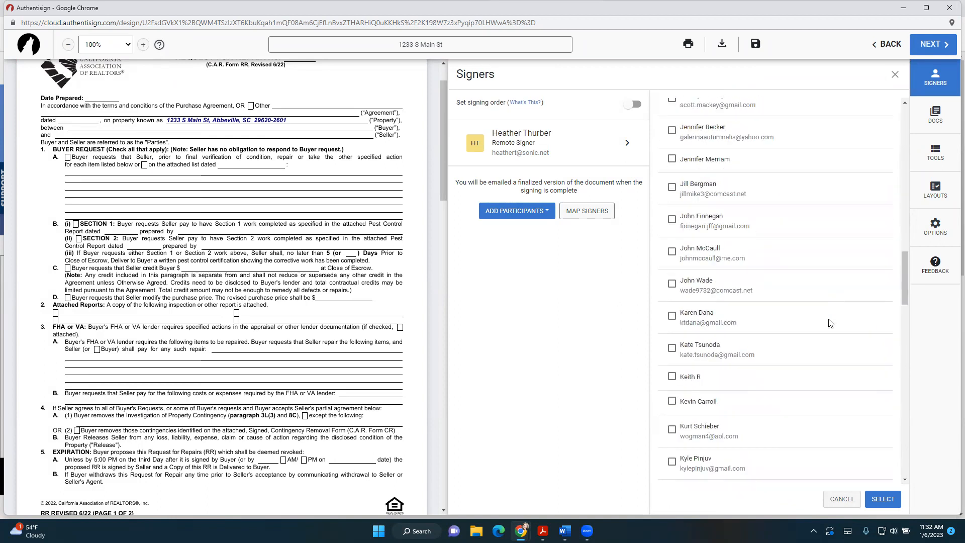
pyautogui.scroll(-6, 830, 323)
pyautogui.click(882, 498)
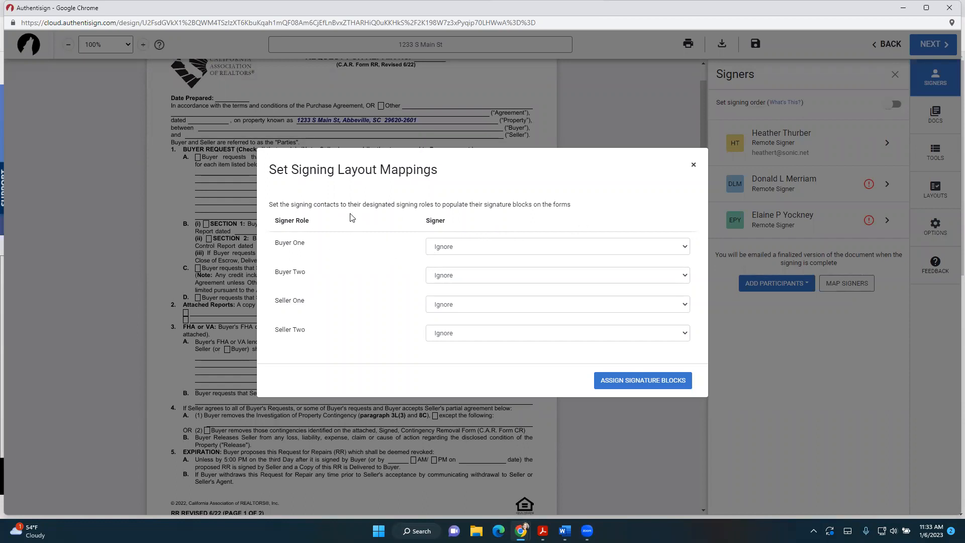
# Step: Map the first added contact to Buyer One and the second to Buyer Two, and assign their signature blocks
pyautogui.click(481, 249)
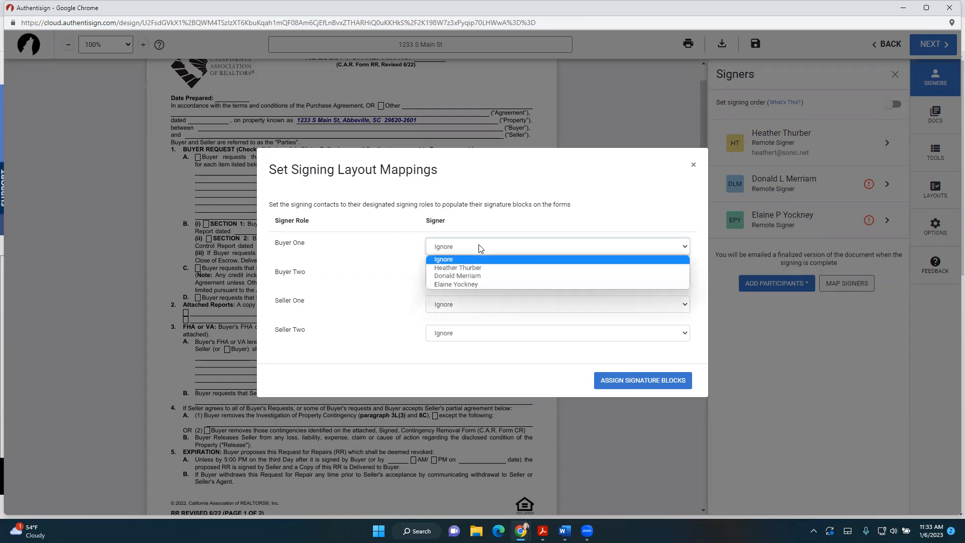
pyautogui.click(471, 276)
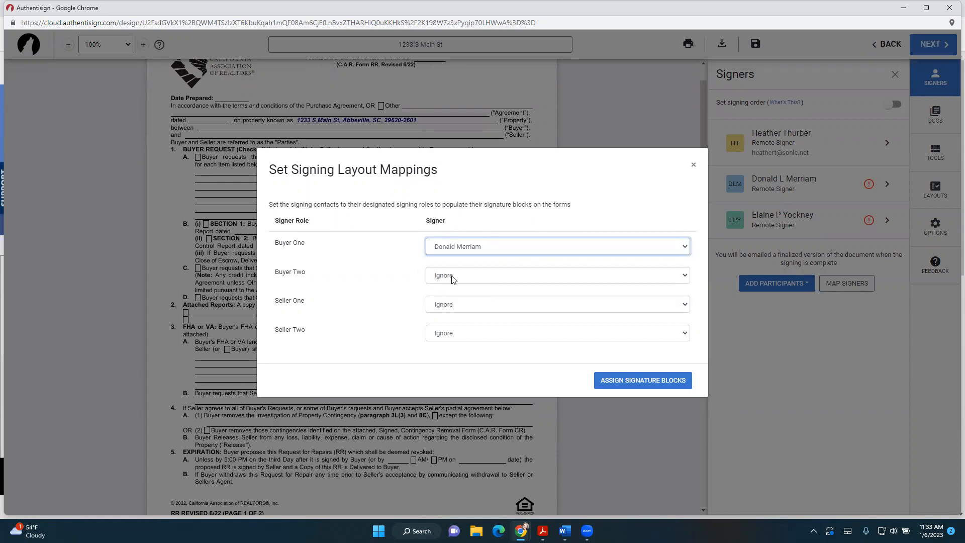
pyautogui.click(452, 276)
pyautogui.click(455, 313)
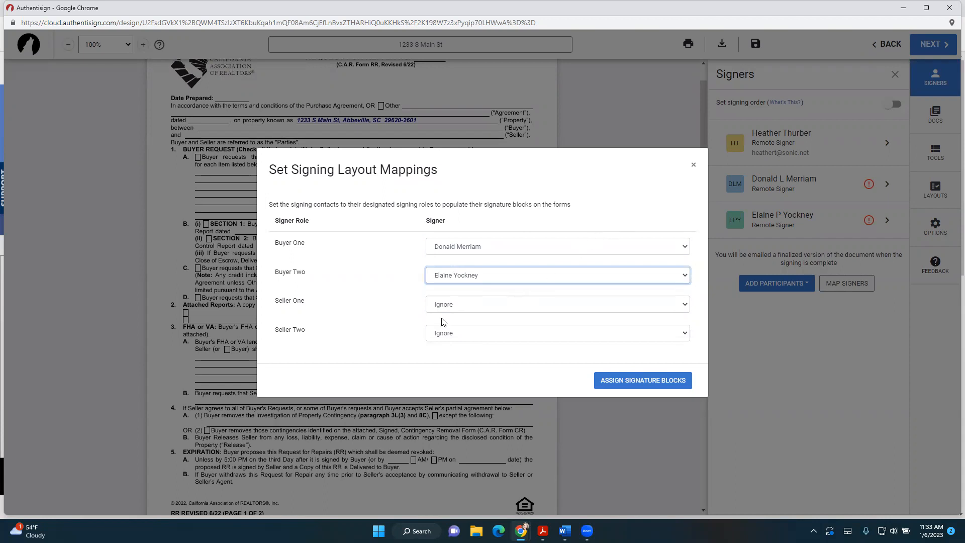
pyautogui.click(645, 383)
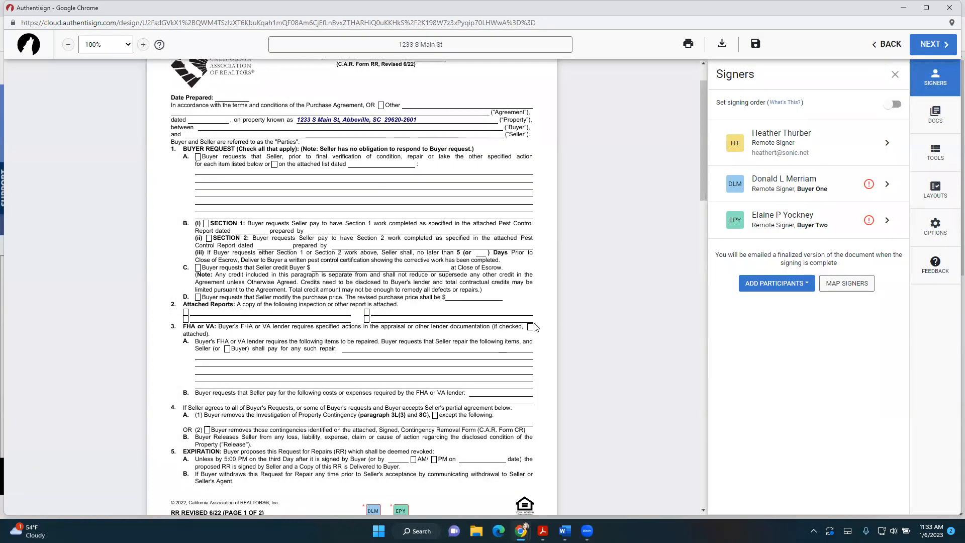
# Step: Examine the buyers' initial, signature and date blocks throughout the Request for Repair and Contingency Removal forms
pyautogui.scroll(-3, 534, 326)
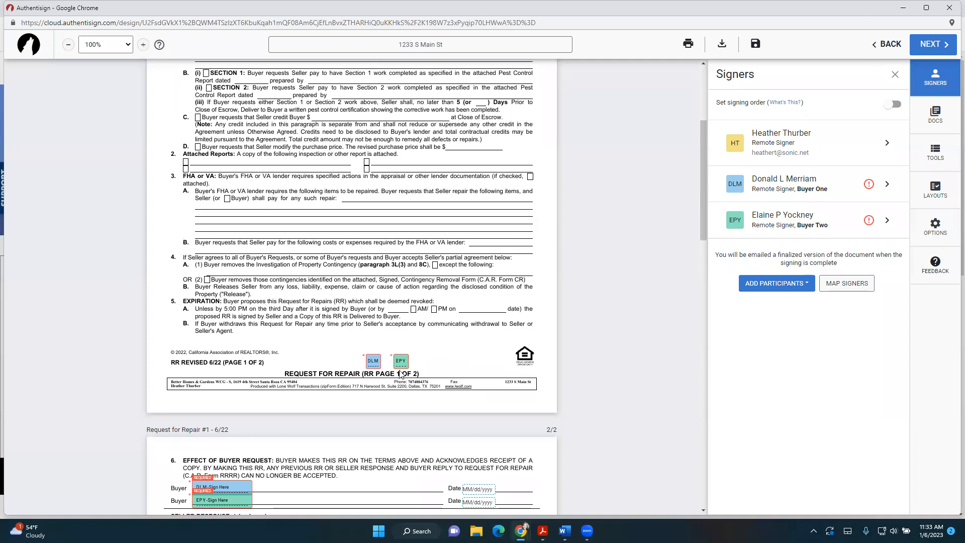
pyautogui.scroll(-3, 423, 361)
pyautogui.scroll(-3, 351, 301)
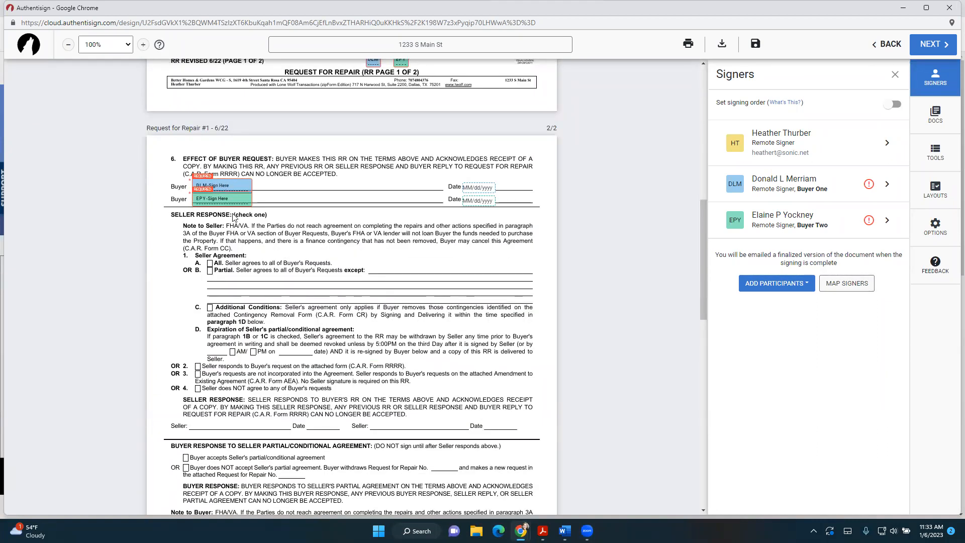
pyautogui.scroll(-6, 405, 279)
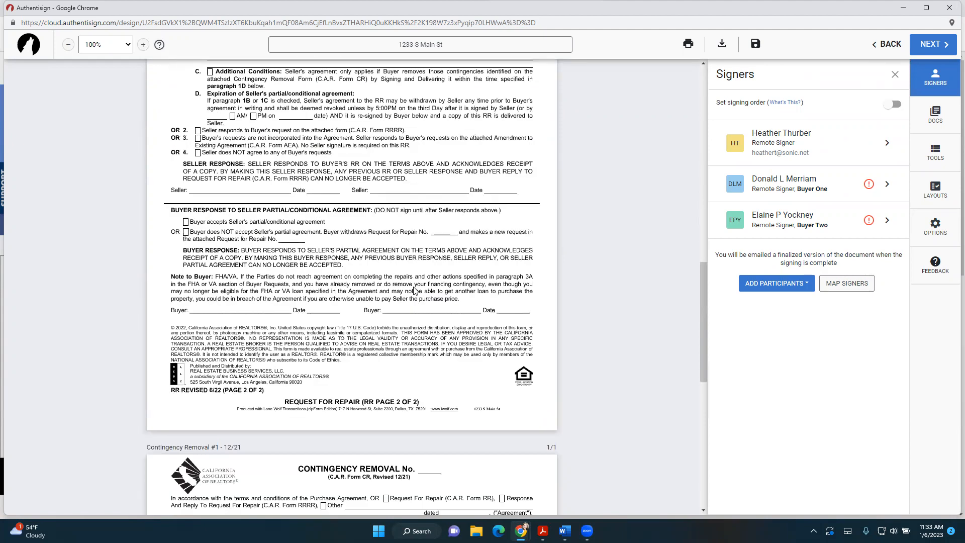
pyautogui.scroll(-6, 414, 290)
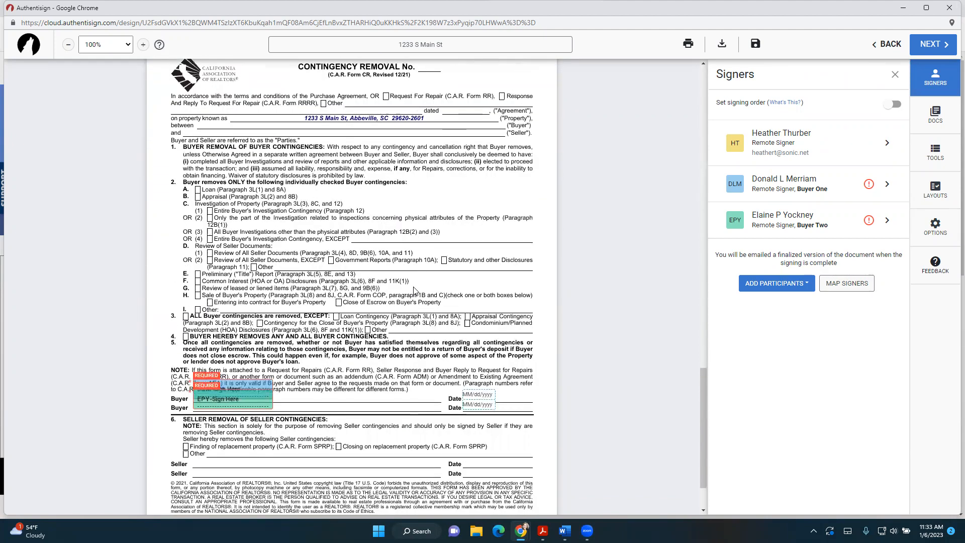
pyautogui.scroll(-1, 316, 295)
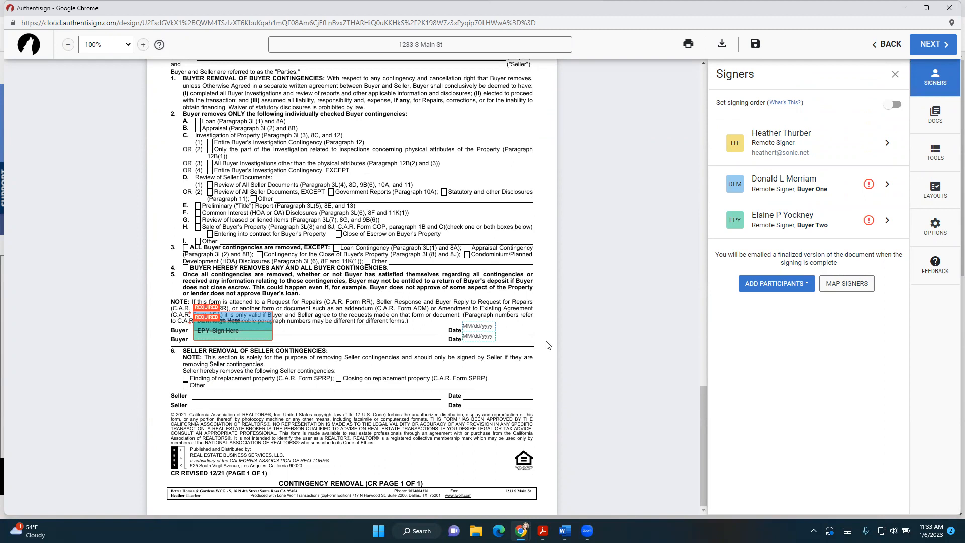
pyautogui.scroll(1, 599, 345)
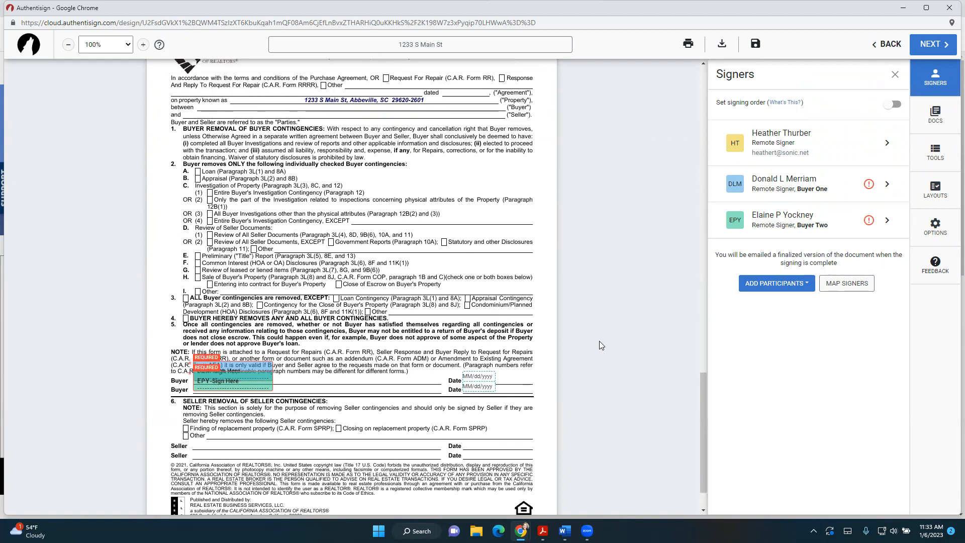
pyautogui.scroll(2, 598, 340)
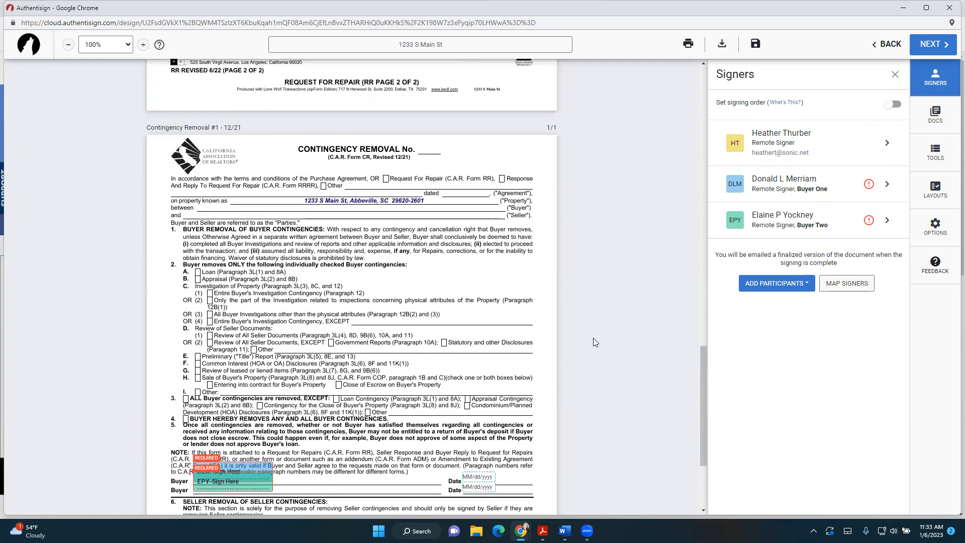
pyautogui.scroll(4, 602, 305)
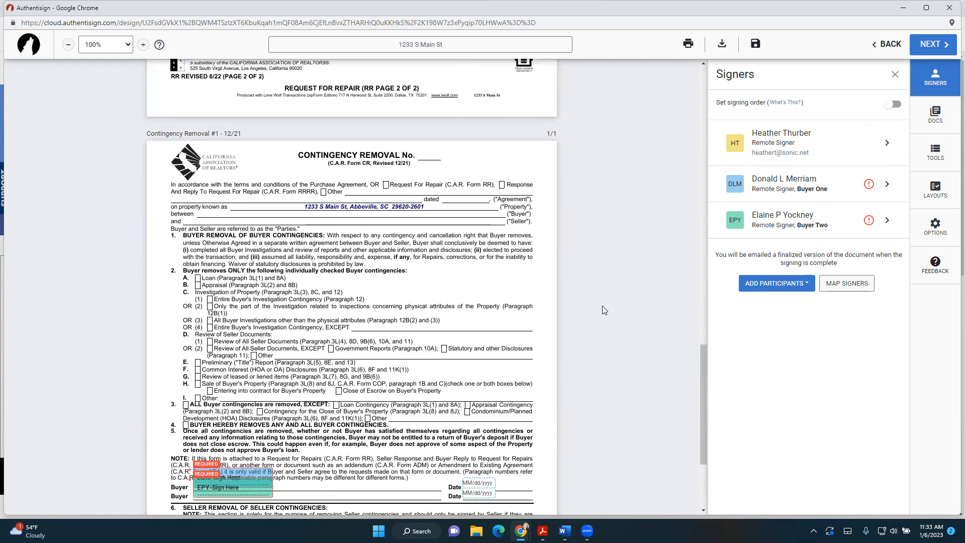
pyautogui.scroll(12, 578, 314)
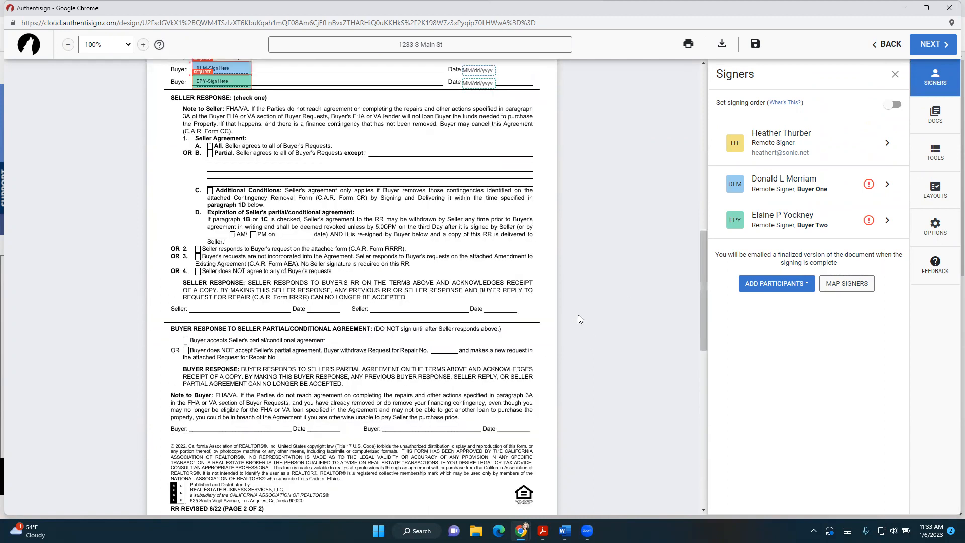
pyautogui.scroll(2, 597, 309)
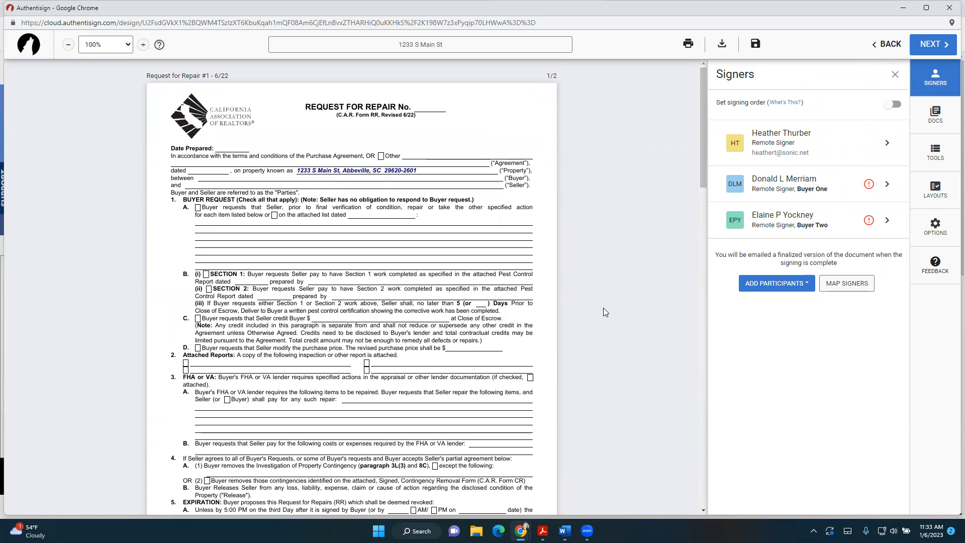
pyautogui.scroll(-9, 608, 311)
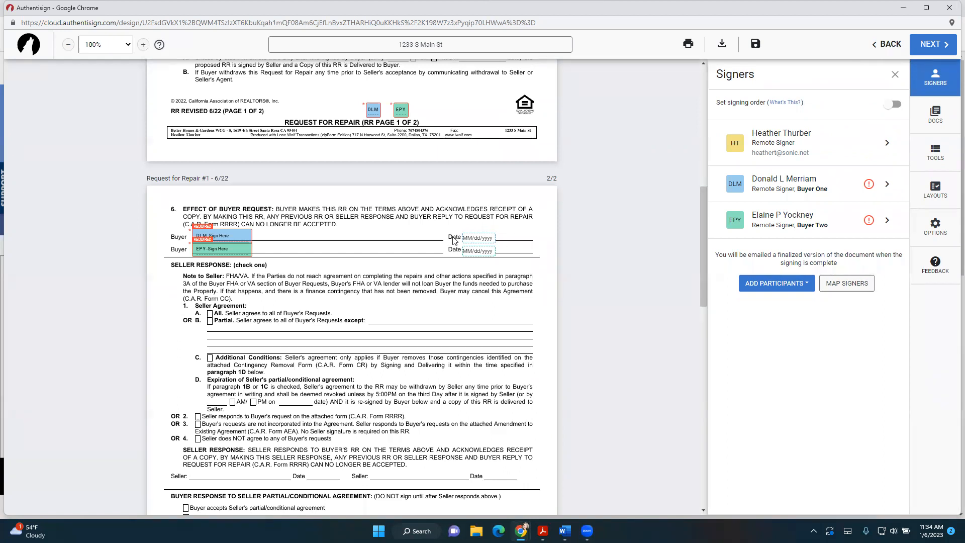
pyautogui.scroll(2, 605, 277)
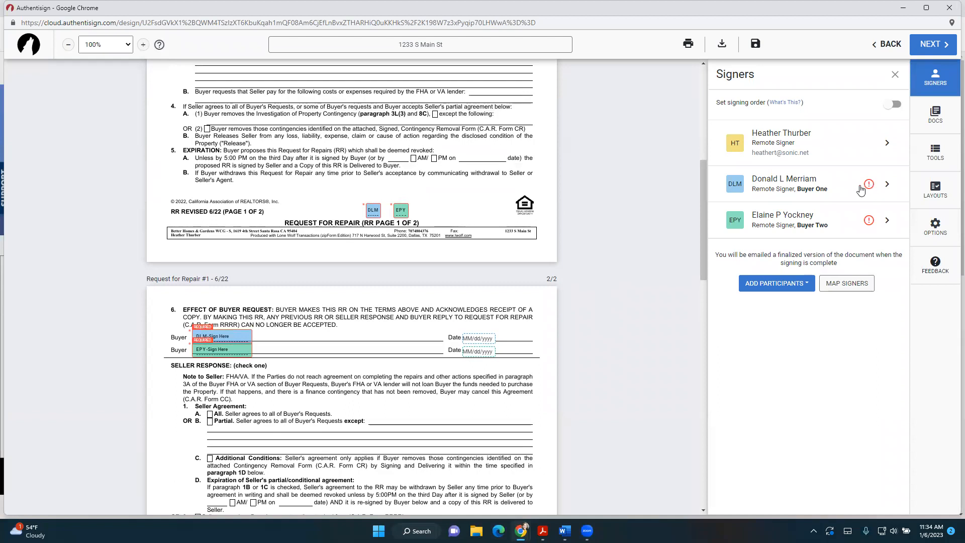
# Step: Inspect the flagged signer details of Buyer Two, close them unchanged, and return to the signers list
pyautogui.click(868, 222)
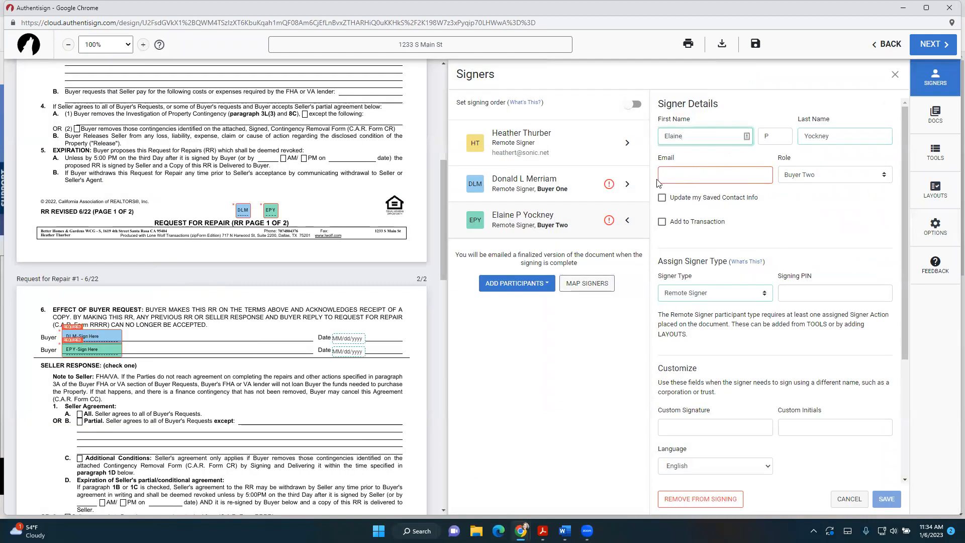
pyautogui.click(895, 74)
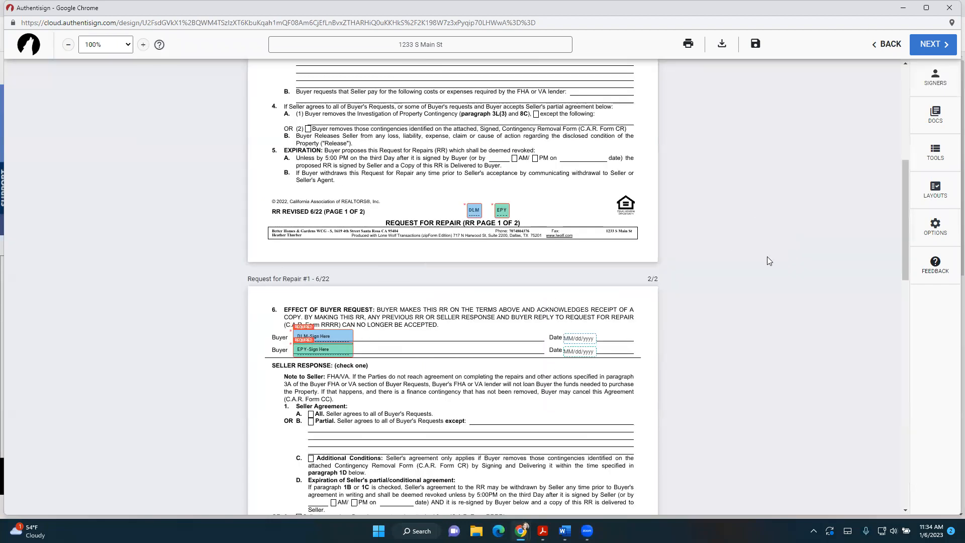
pyautogui.scroll(7, 784, 256)
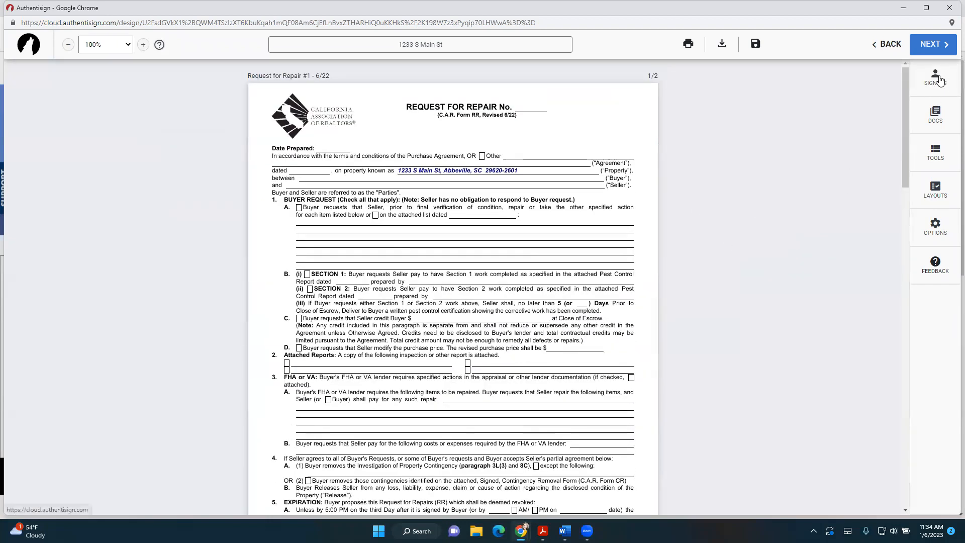
pyautogui.click(935, 78)
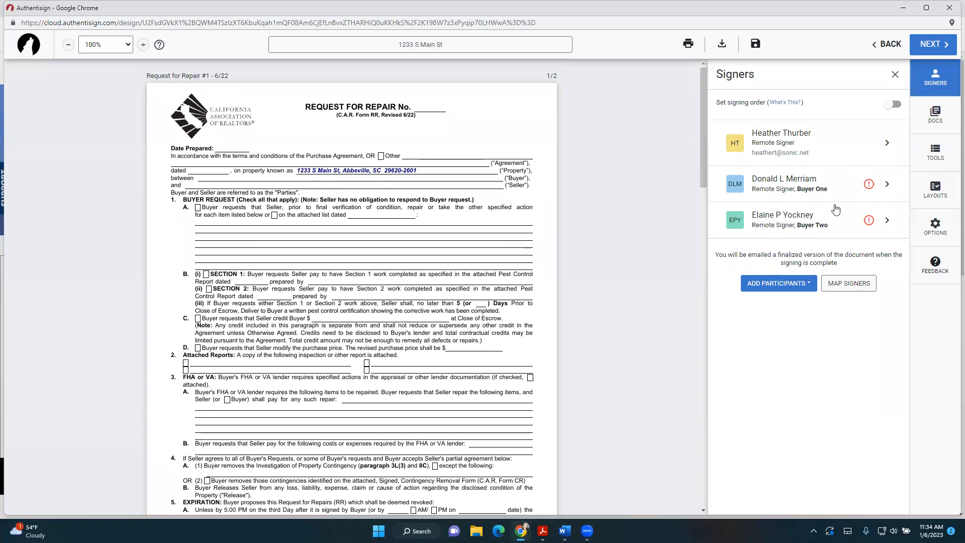
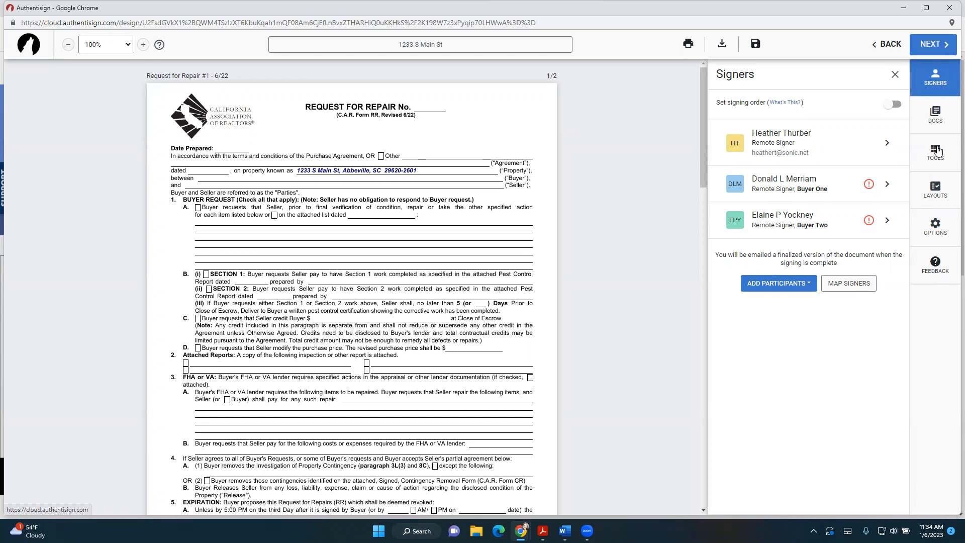
# Step: Place a signature block for Buyer Two on the blank lines of item 1A in Request for Repair #1
pyautogui.click(935, 151)
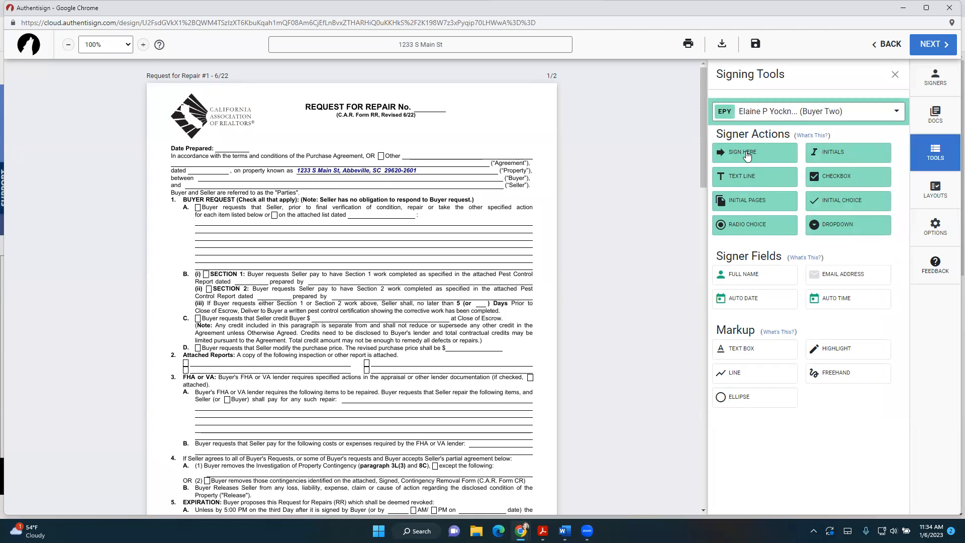
pyautogui.moveTo(748, 155); pyautogui.dragTo(172, 257)
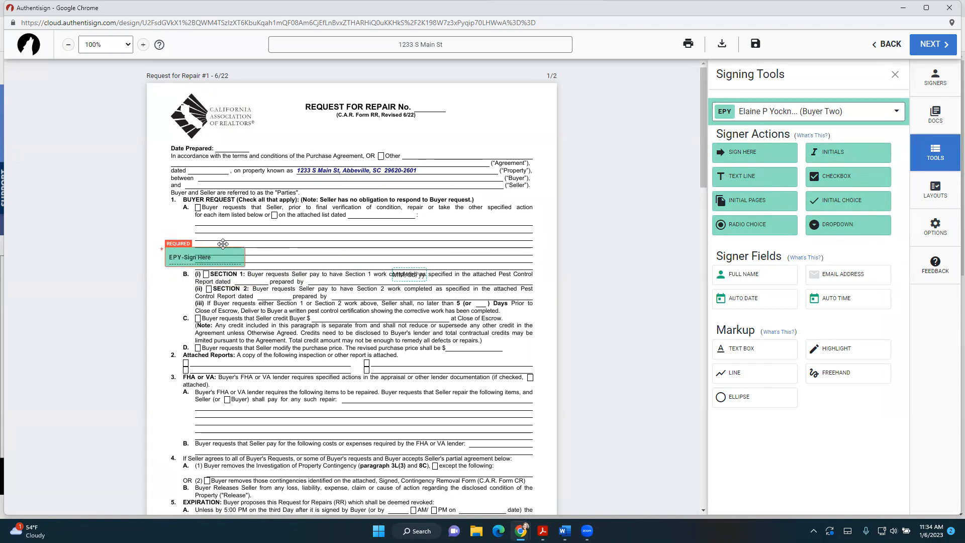
pyautogui.moveTo(200, 259); pyautogui.dragTo(224, 259)
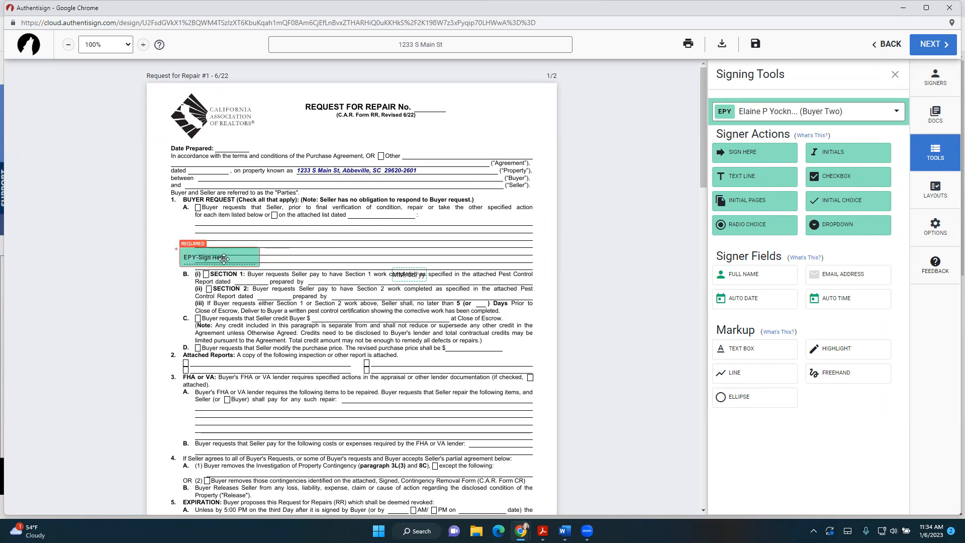
pyautogui.click(759, 203)
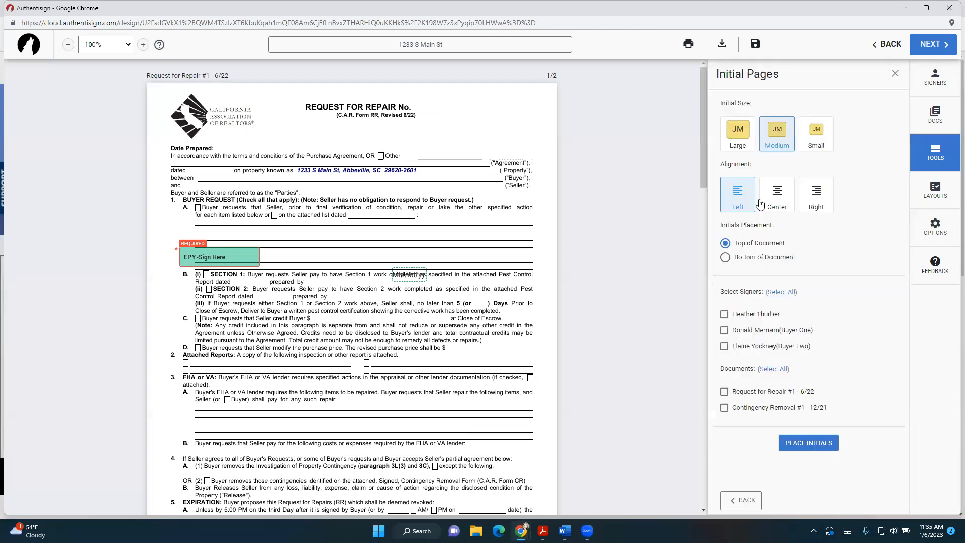
pyautogui.click(723, 408)
pyautogui.scroll(-2, 863, 381)
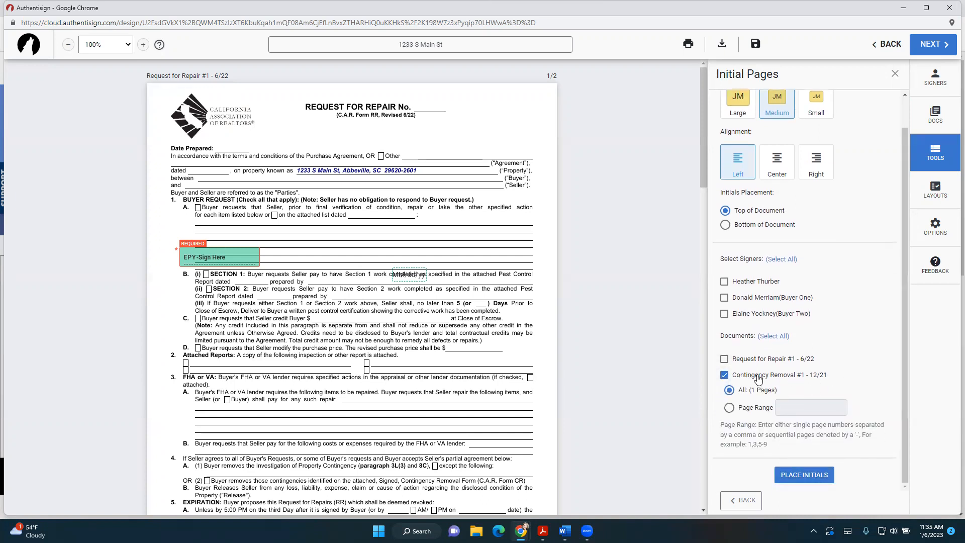
pyautogui.click(729, 408)
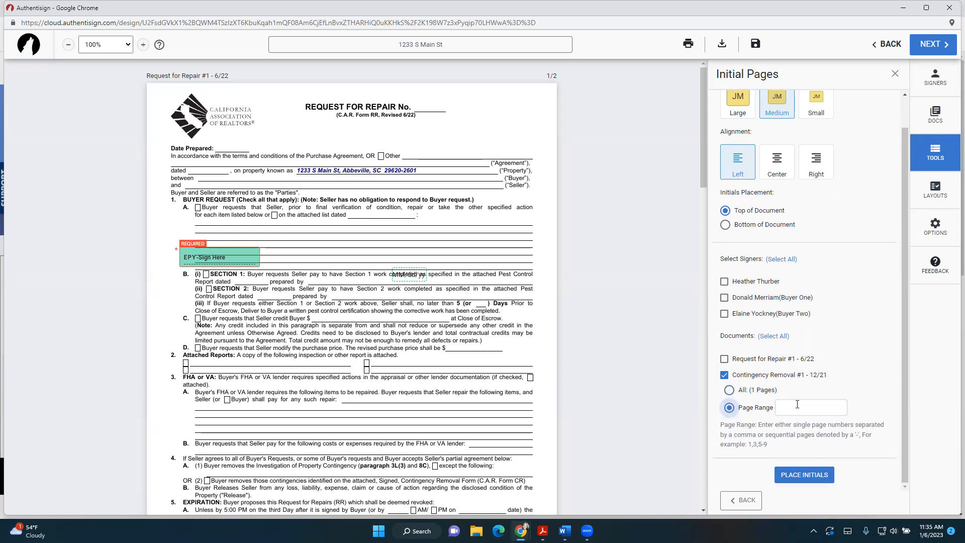
pyautogui.scroll(1, 803, 347)
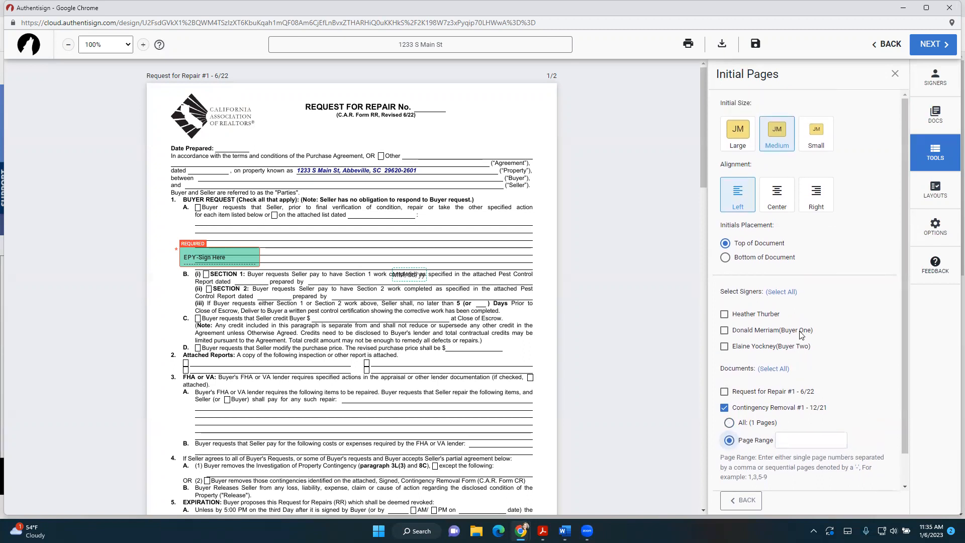
pyautogui.click(894, 77)
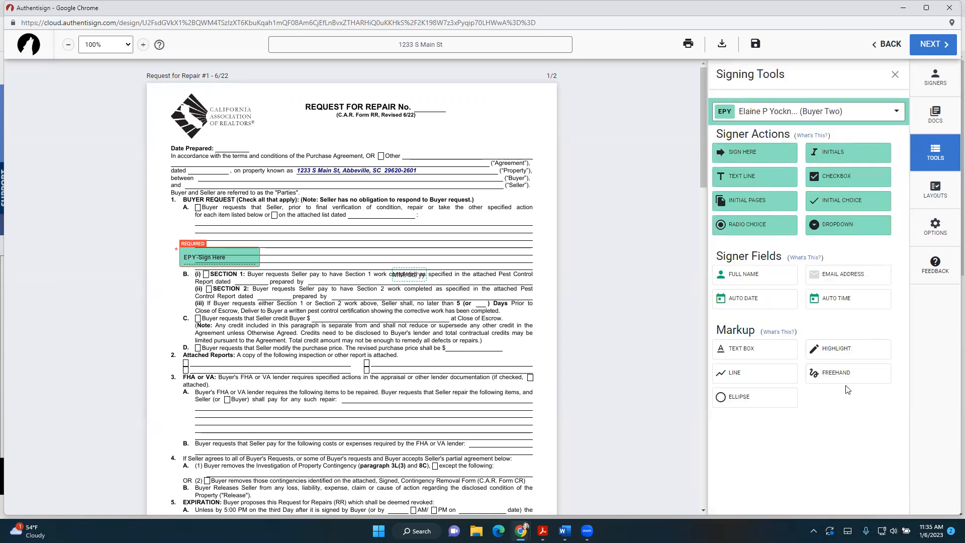
# Step: Place two initial blocks for Buyer Two, one beside Attached Reports in item 2 and one on the lines of item 3A
pyautogui.click(838, 153)
pyautogui.moveTo(350, 274); pyautogui.dragTo(485, 361)
pyautogui.click(844, 152)
pyautogui.moveTo(352, 282); pyautogui.dragTo(436, 420)
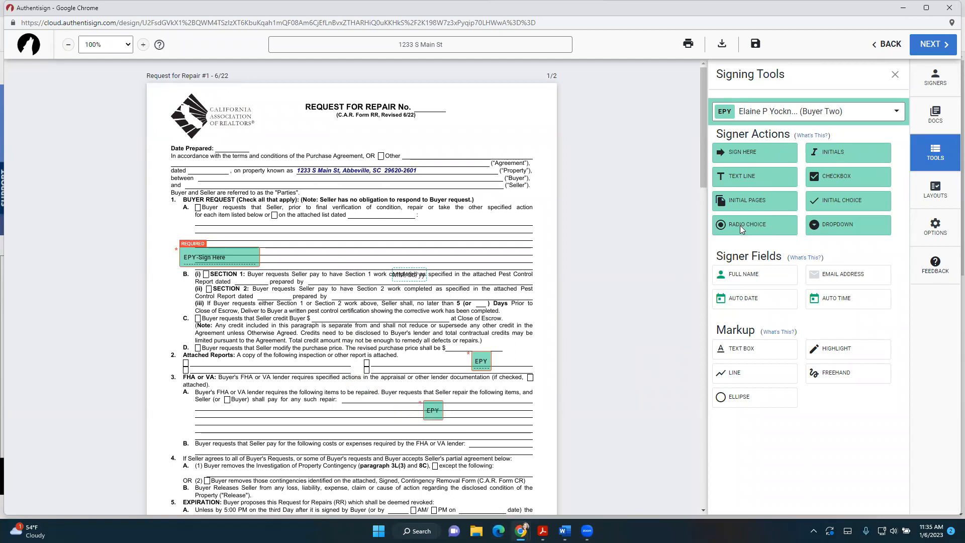
# Step: Place a checkbox on the blank lines of item 1A and assign it to the signer without a buyer role
pyautogui.click(839, 180)
pyautogui.moveTo(354, 287); pyautogui.dragTo(436, 228)
pyautogui.click(436, 227)
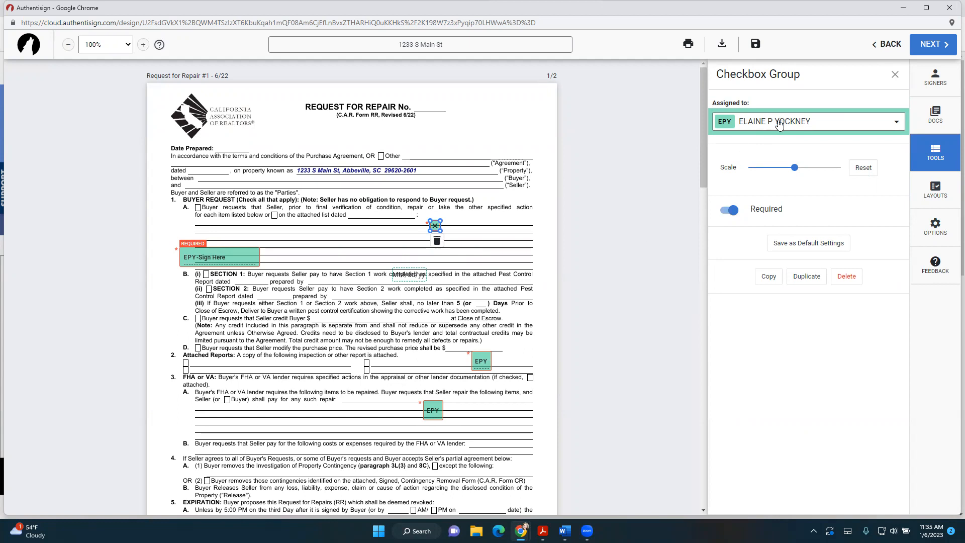
pyautogui.click(778, 125)
pyautogui.click(780, 145)
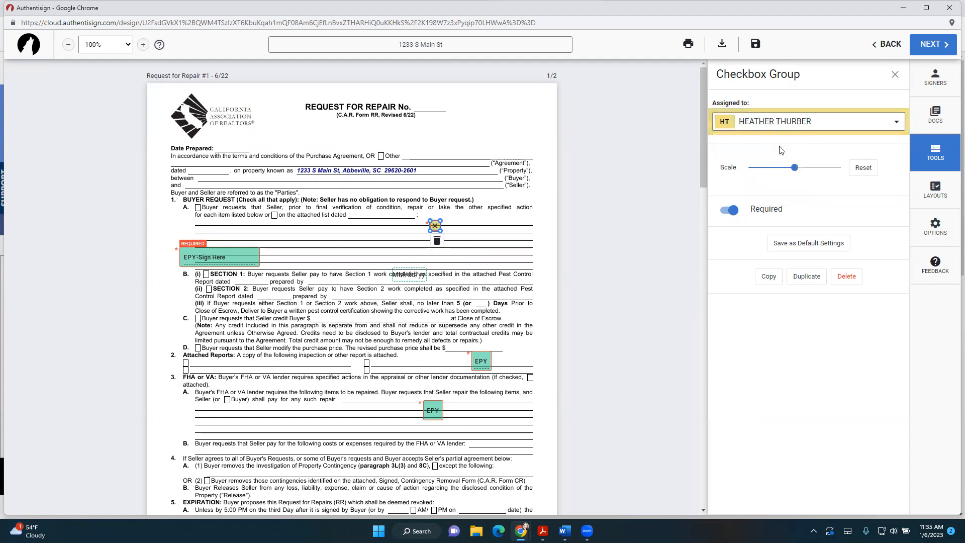
# Step: Reassign the initial block in item 3A to Buyer One and move it beside Buyer Two's initials in item 2
pyautogui.click(428, 406)
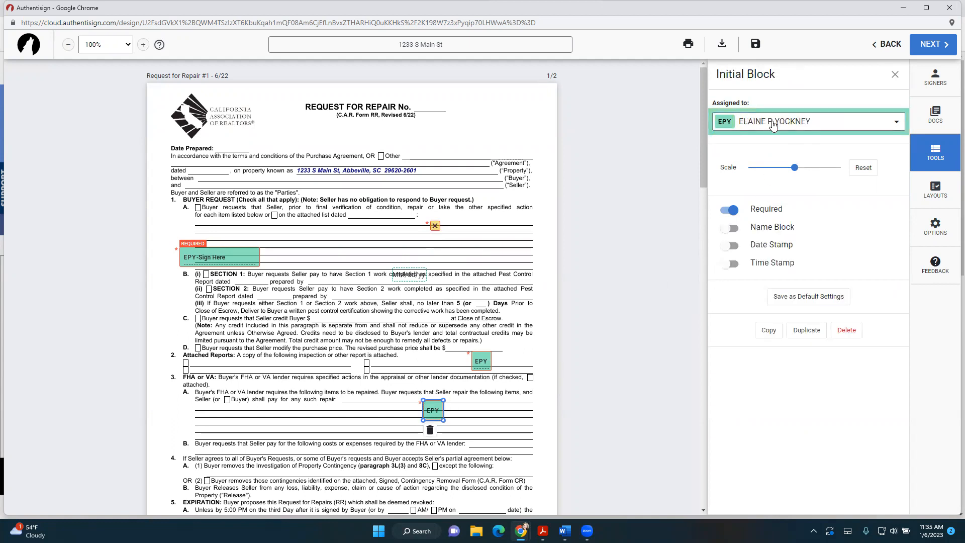
pyautogui.click(772, 126)
pyautogui.click(770, 172)
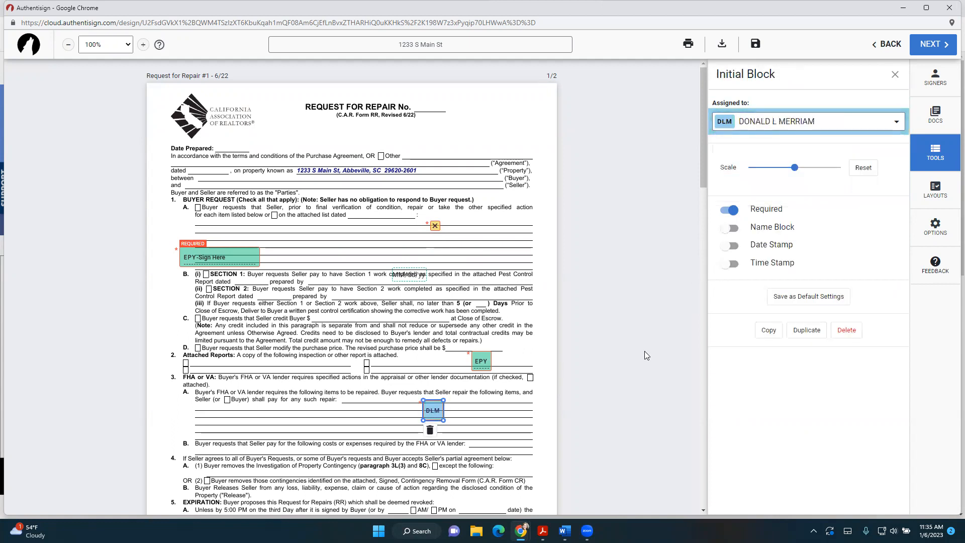
pyautogui.moveTo(431, 411); pyautogui.dragTo(454, 360)
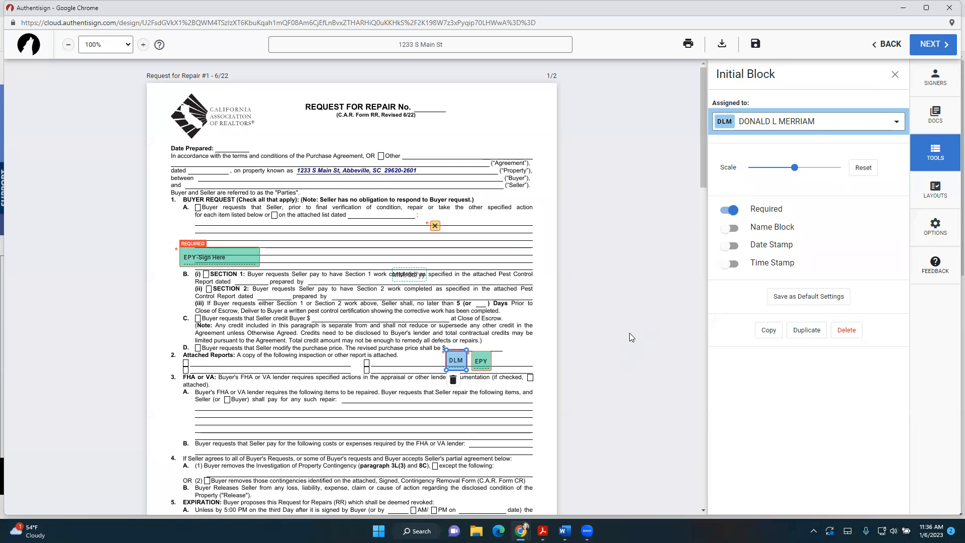
# Step: Switch the Required setting of the item 1A checkbox off and back on, and close its settings
pyautogui.click(435, 225)
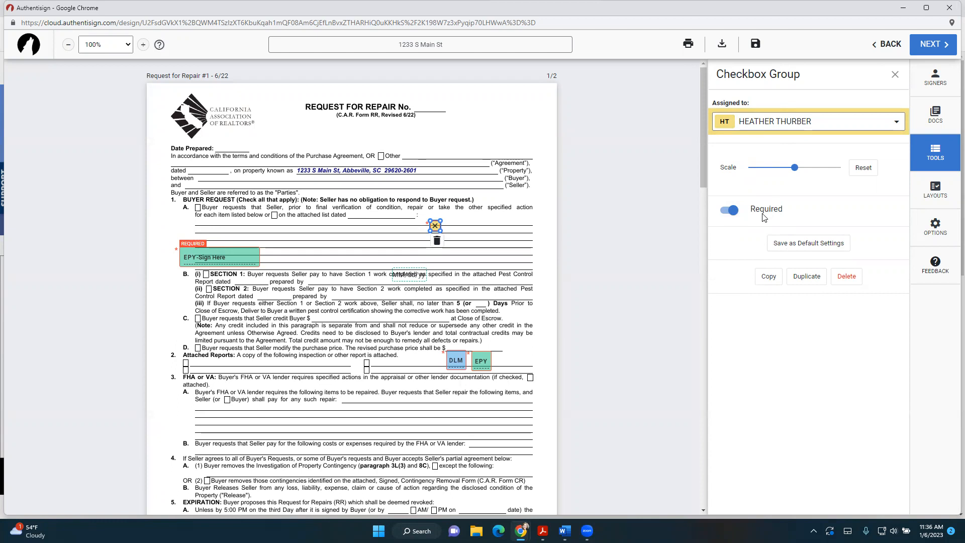
pyautogui.click(731, 212)
pyautogui.click(732, 211)
pyautogui.click(733, 214)
pyautogui.click(733, 214)
pyautogui.click(895, 77)
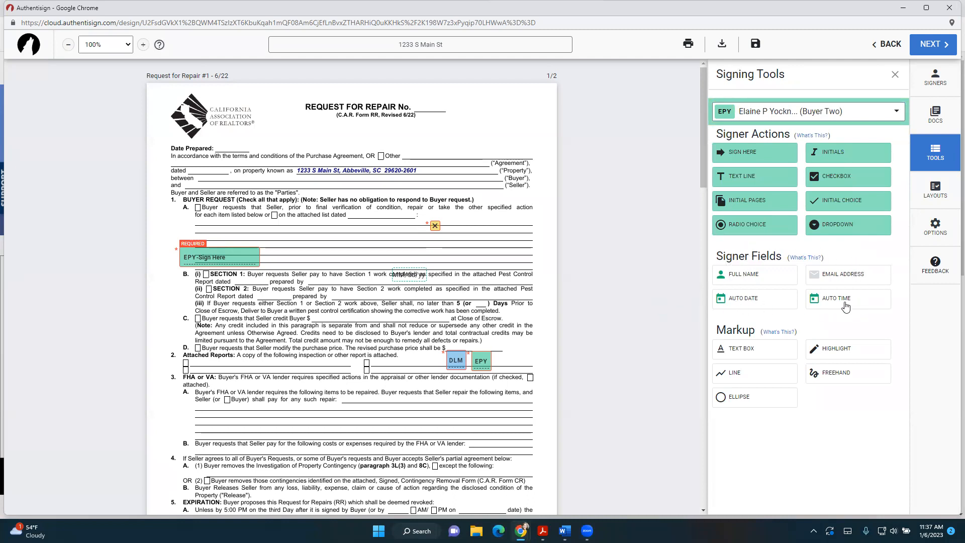
# Step: Add two full name fields for Buyer Two, move the date field up into item 1A, and put one name field beneath it
pyautogui.click(754, 276)
pyautogui.moveTo(407, 274); pyautogui.dragTo(469, 241)
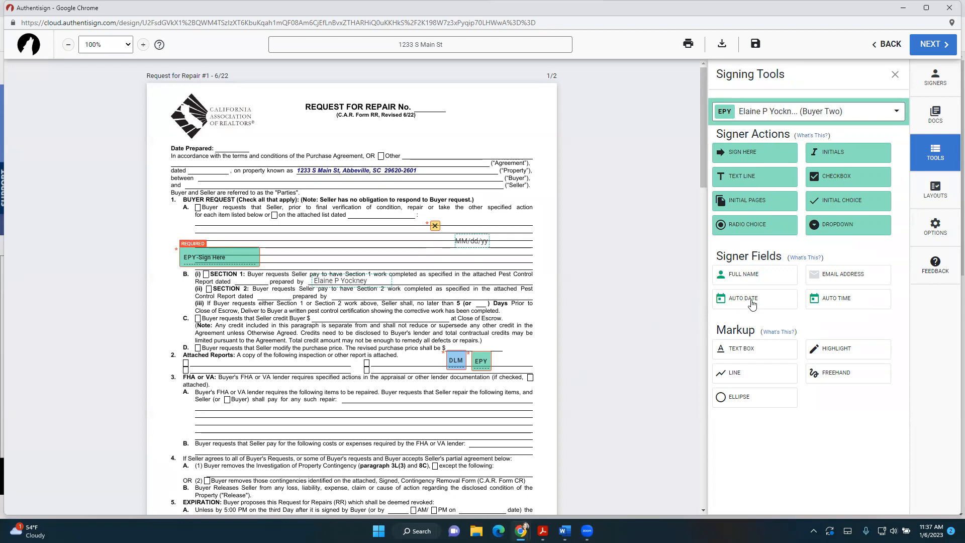
pyautogui.click(738, 276)
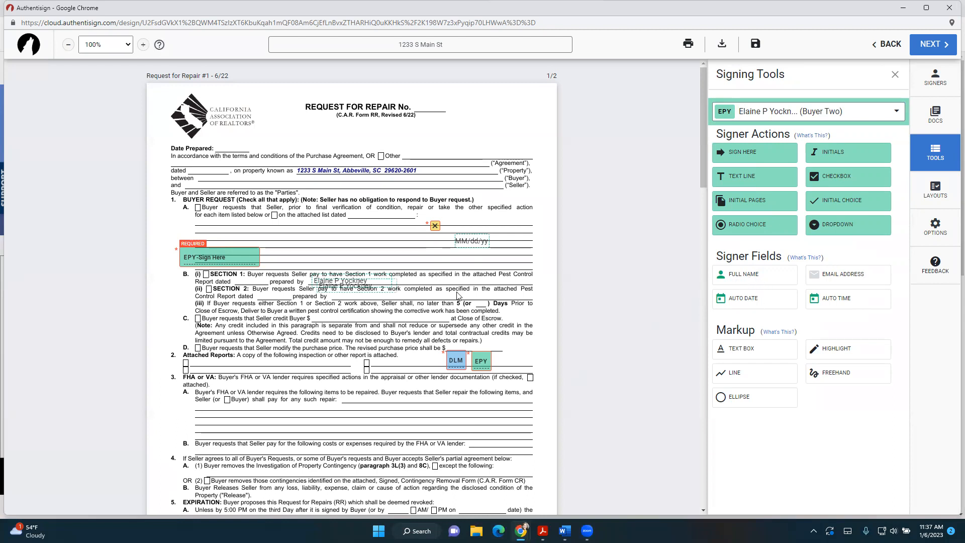
pyautogui.moveTo(357, 286); pyautogui.dragTo(500, 257)
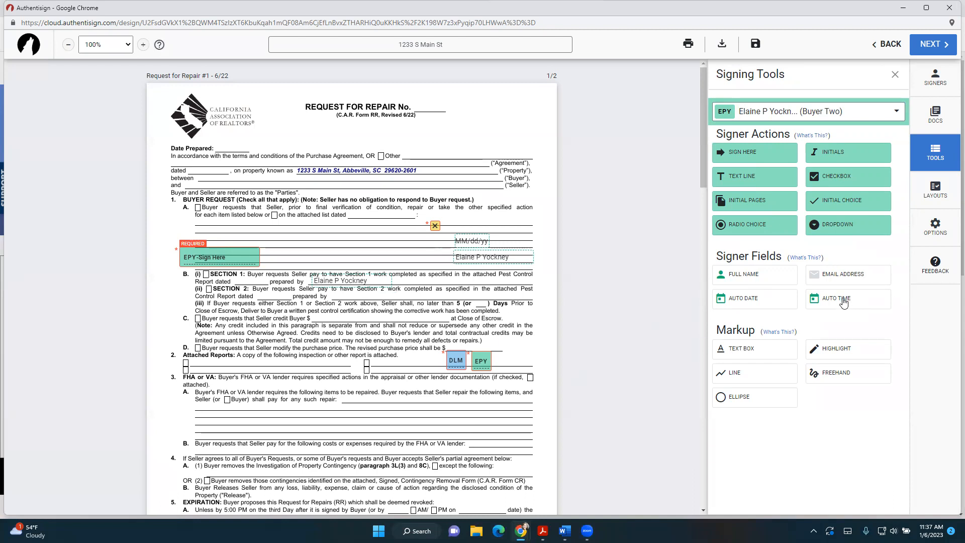
# Step: Add a text box reading "today is the day" on the blank lines of item 3A and make it bold
pyautogui.scroll(-3, 658, 370)
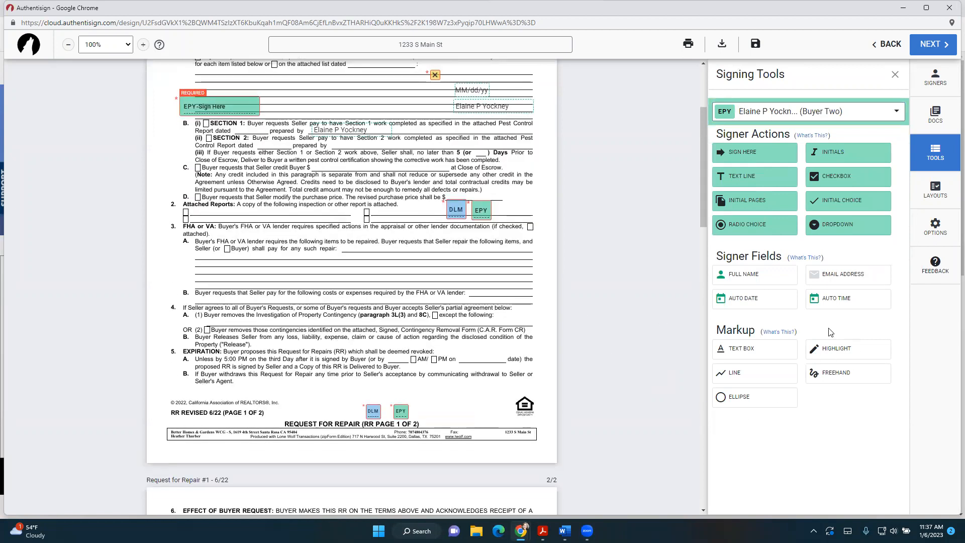
pyautogui.click(744, 351)
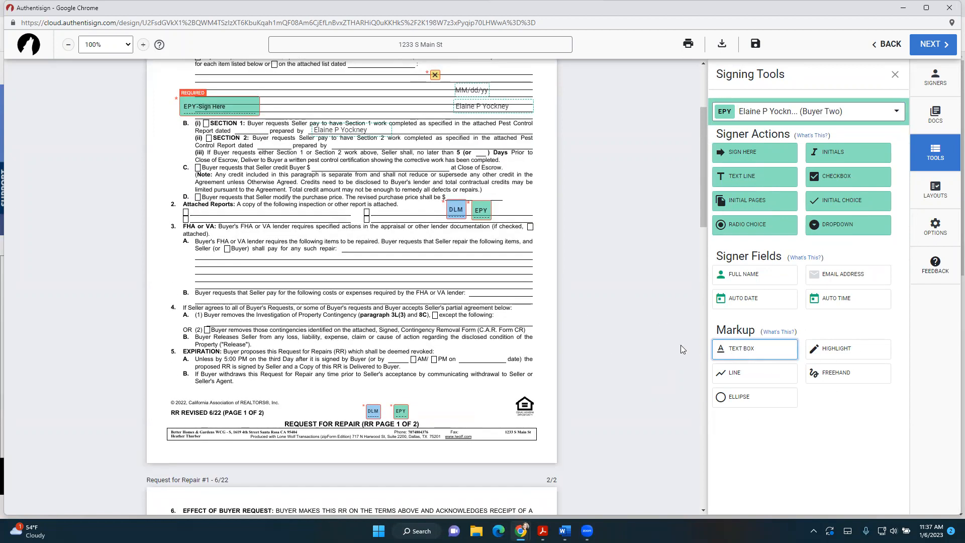
pyautogui.click(270, 280)
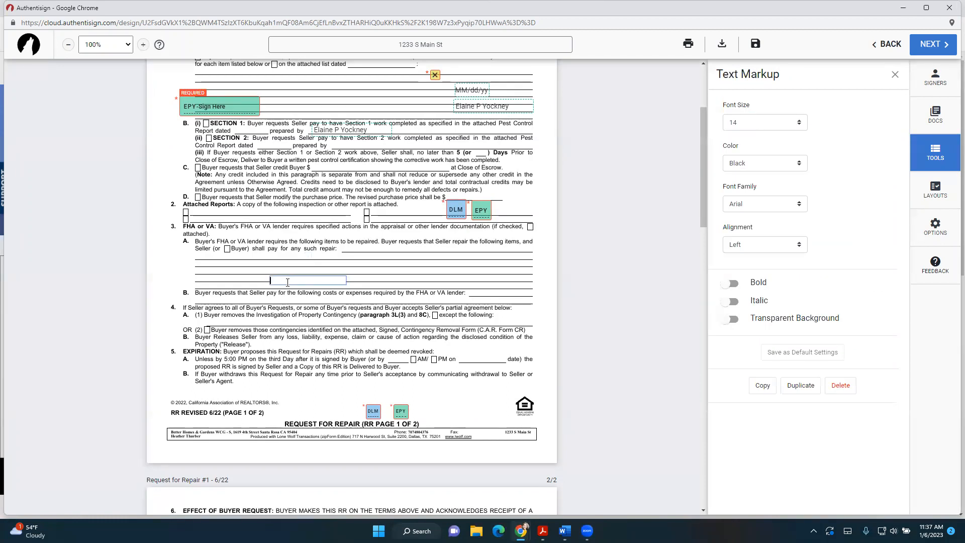
pyautogui.write('today is the day')
pyautogui.moveTo(332, 280); pyautogui.dragTo(415, 267)
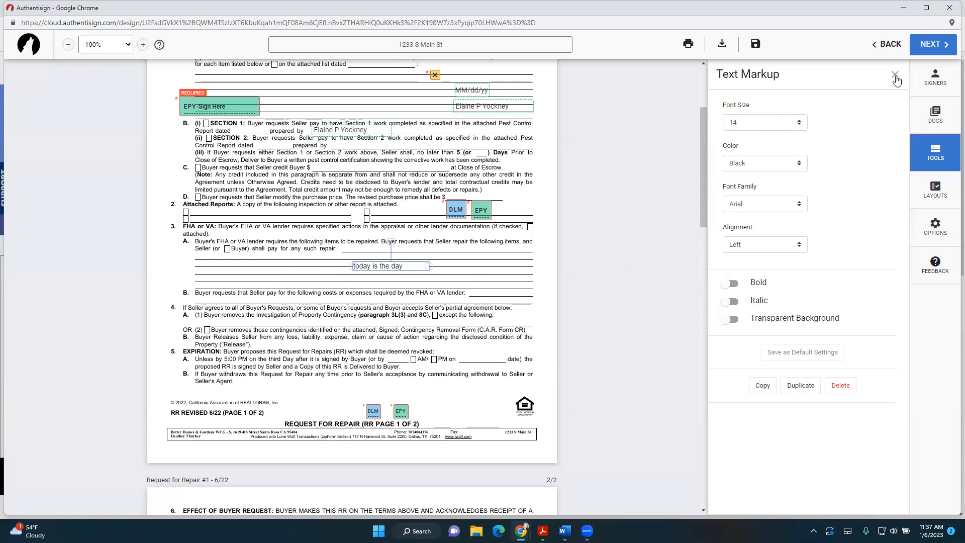
pyautogui.click(734, 284)
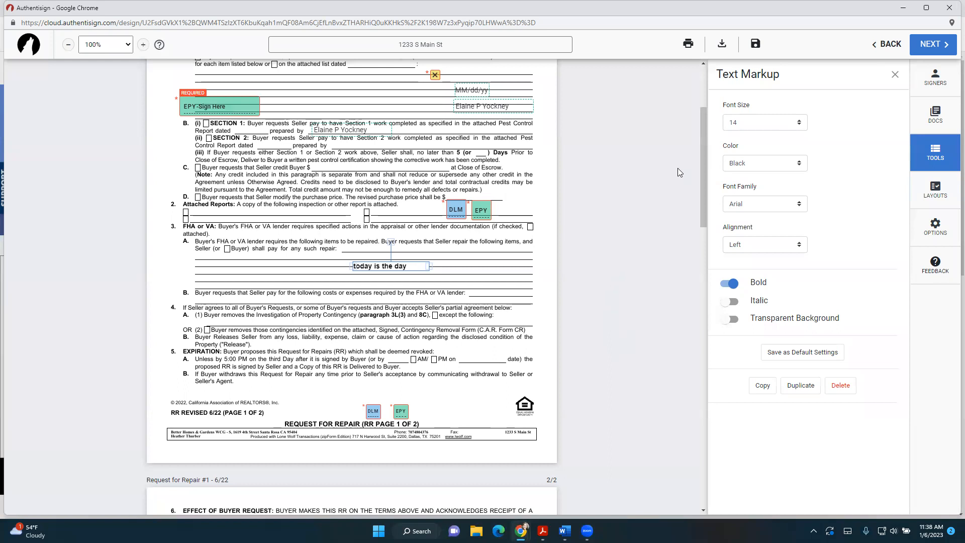
pyautogui.scroll(3, 595, 258)
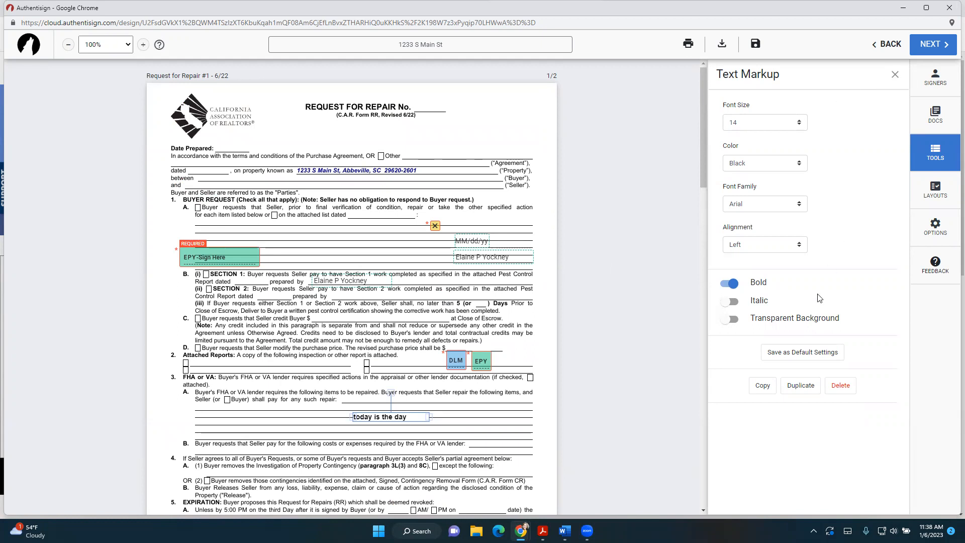
pyautogui.click(894, 75)
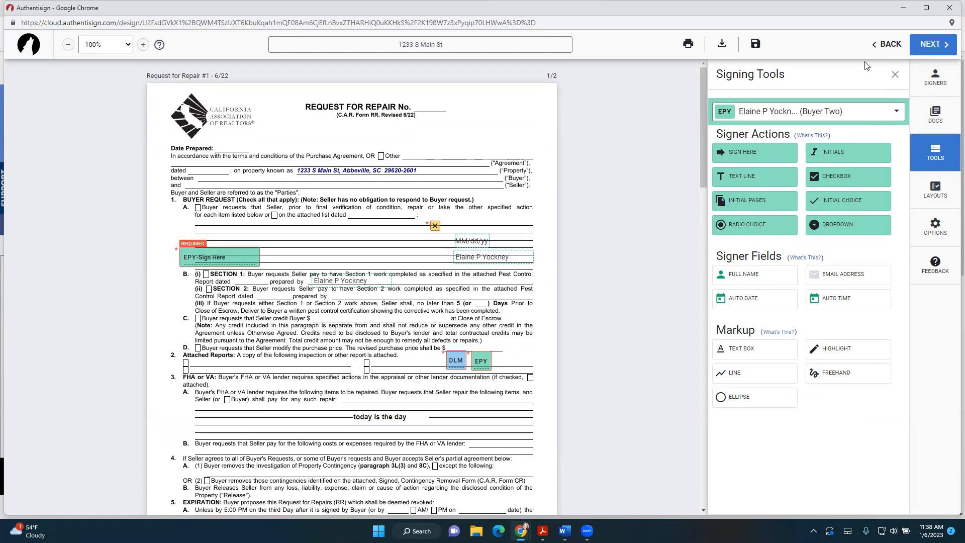
# Step: Choose Myself as the signer for the signing tools, and change the choice to All Signers
pyautogui.click(868, 111)
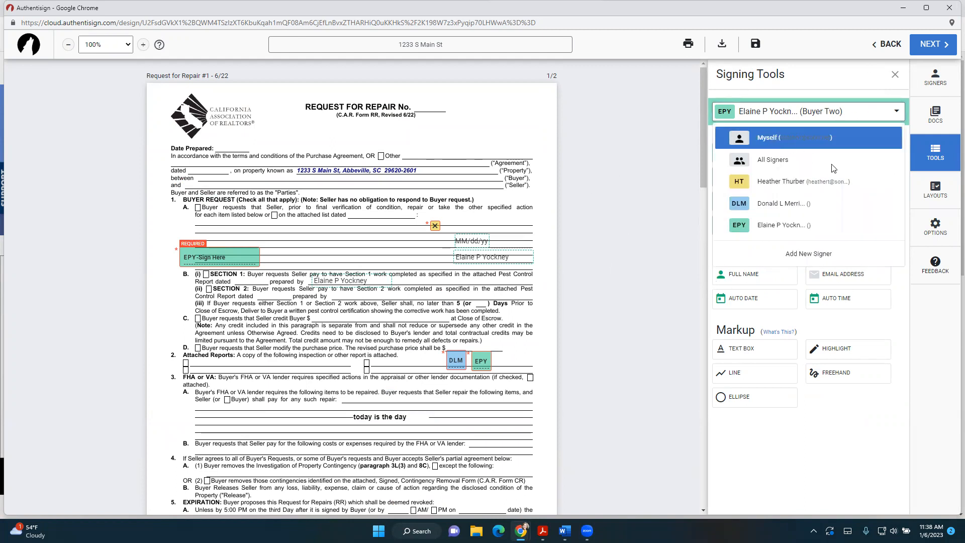
pyautogui.click(774, 140)
pyautogui.click(798, 111)
pyautogui.click(774, 159)
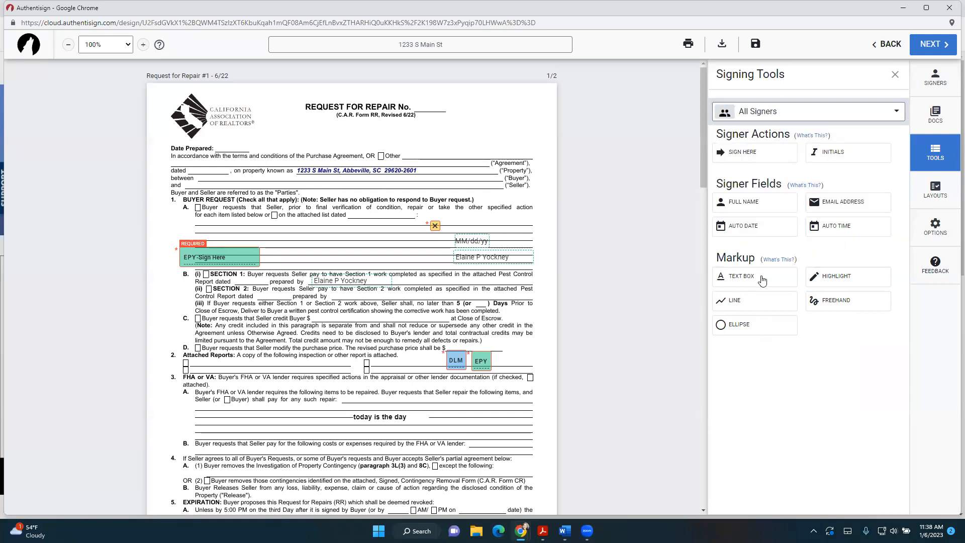
# Step: Move Buyer Two's extra name field from item 1B to below the form title and delete it
pyautogui.click(743, 277)
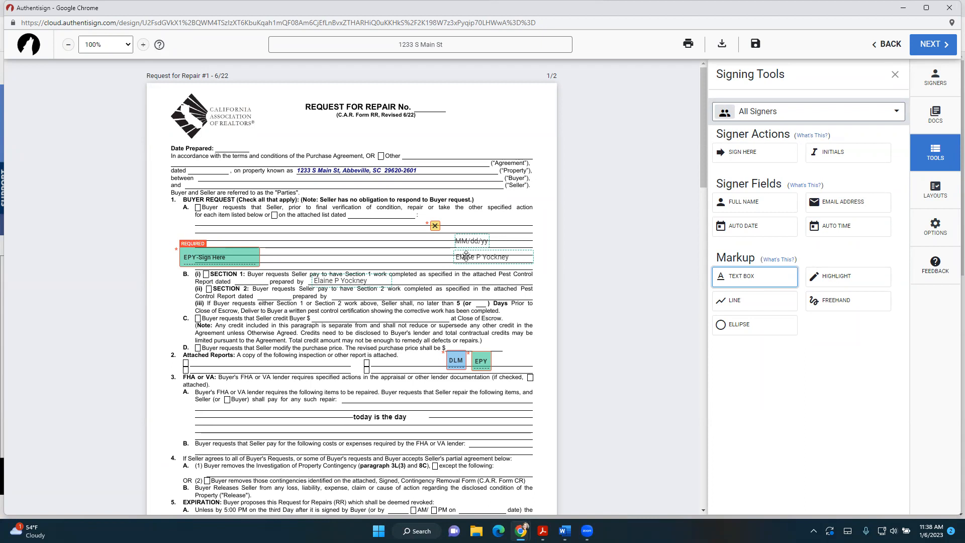
pyautogui.moveTo(357, 283); pyautogui.dragTo(347, 136)
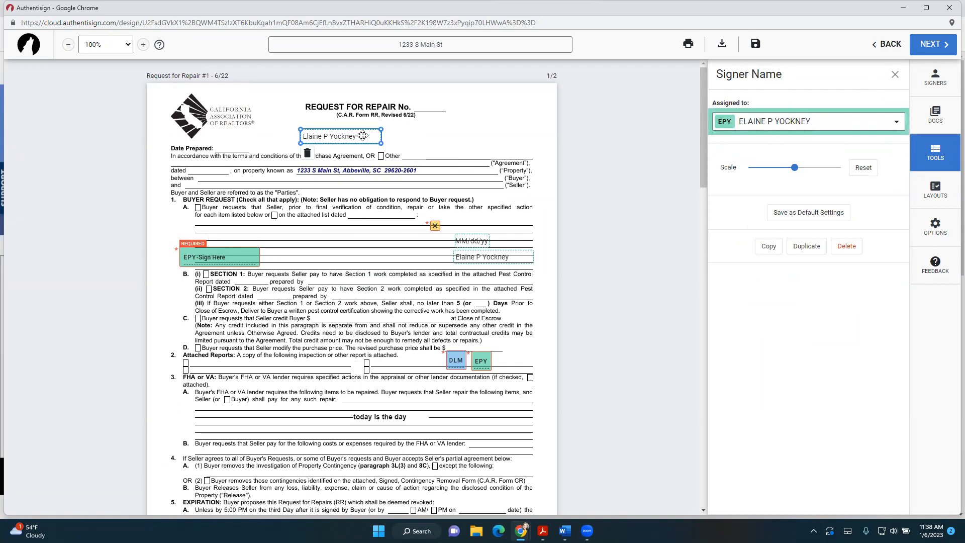
pyautogui.press('Delete')
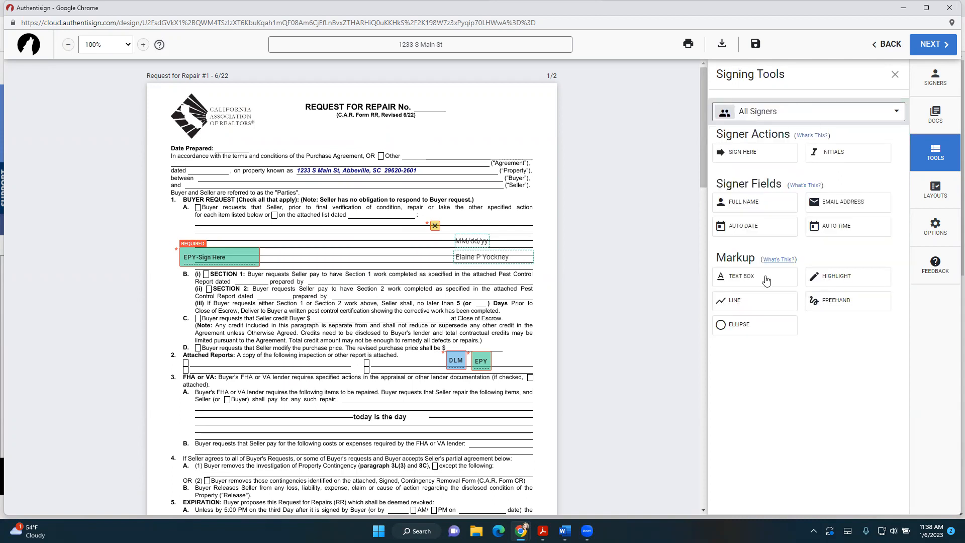
pyautogui.click(734, 279)
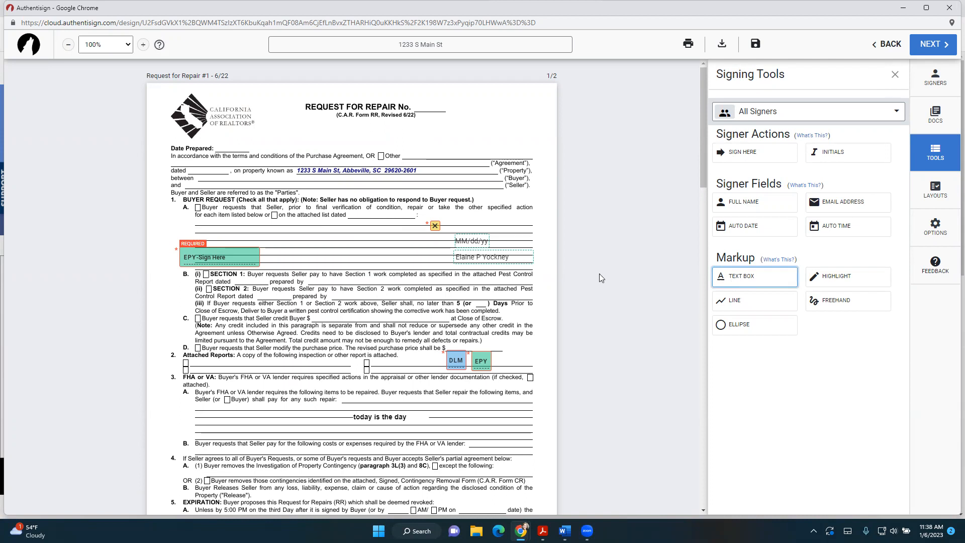
pyautogui.click(738, 280)
pyautogui.scroll(-4, 360, 336)
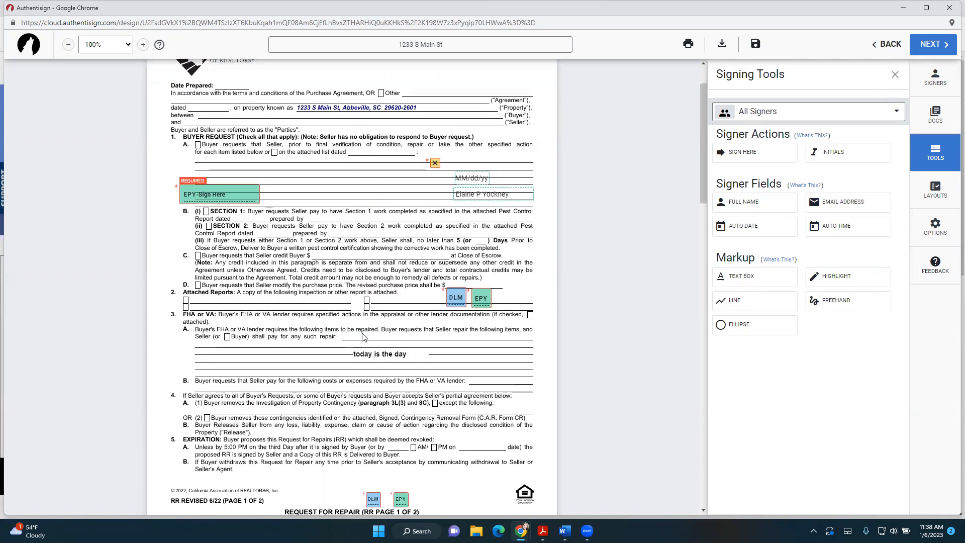
pyautogui.scroll(4, 392, 296)
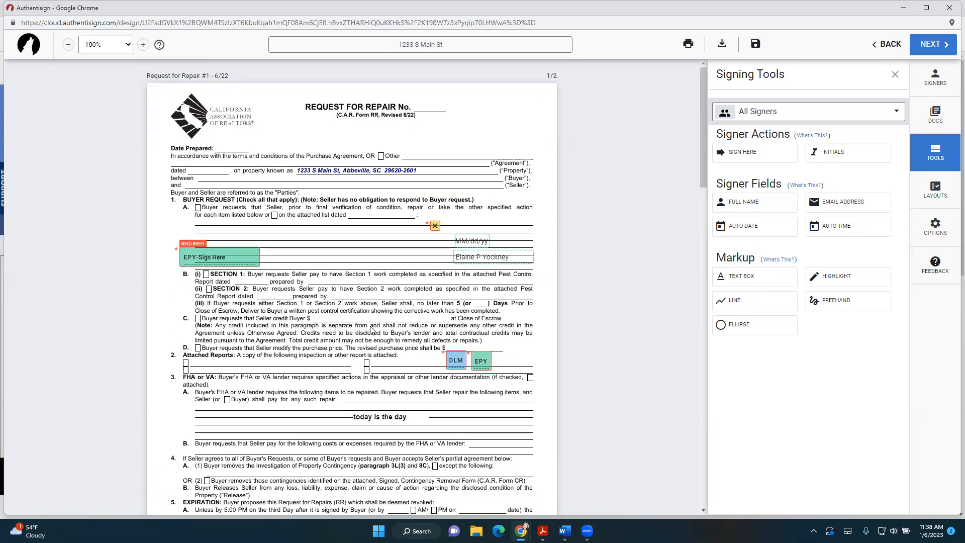
pyautogui.click(734, 279)
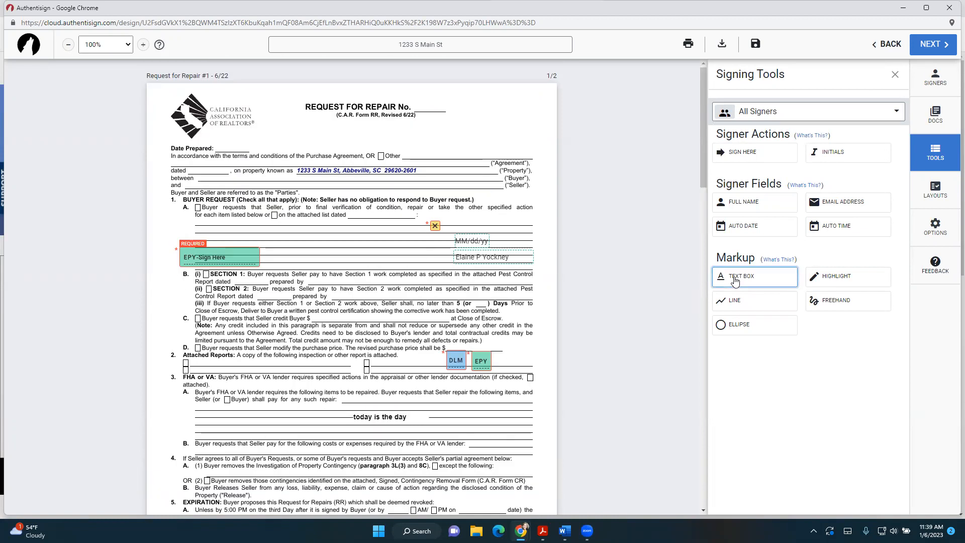
pyautogui.click(427, 123)
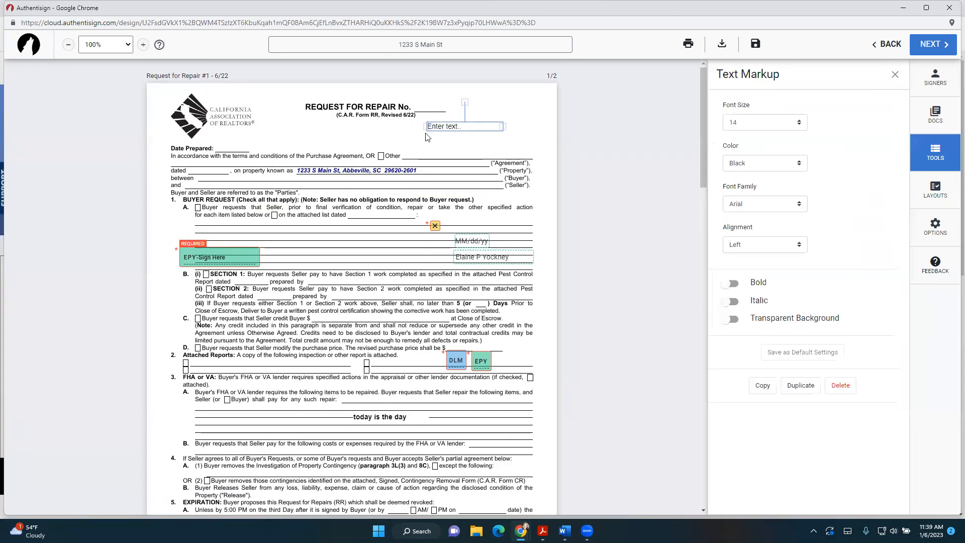
pyautogui.click(894, 75)
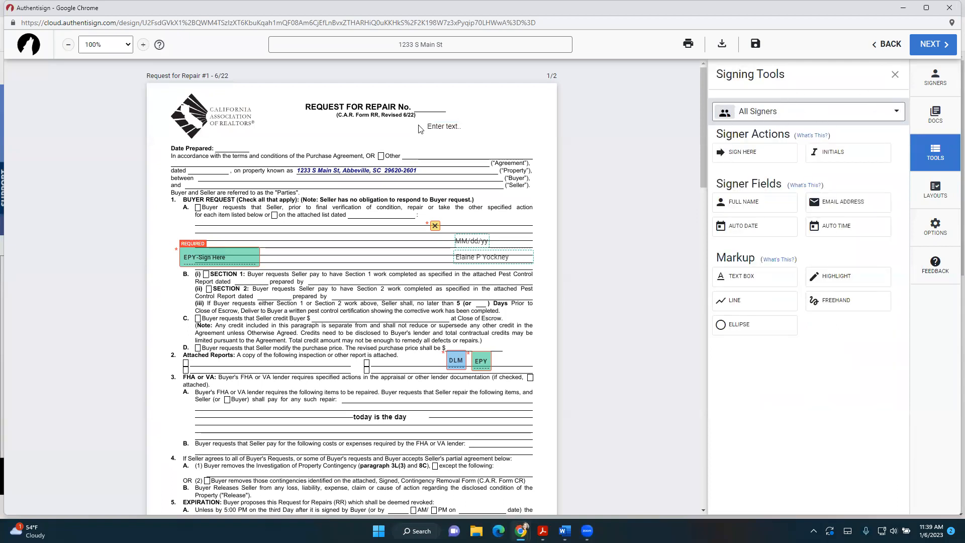
pyautogui.click(453, 126)
pyautogui.press('Delete')
# Step: Add a text box reading "101" on the Request for Repair number line and choose Myself as the signer
pyautogui.click(750, 280)
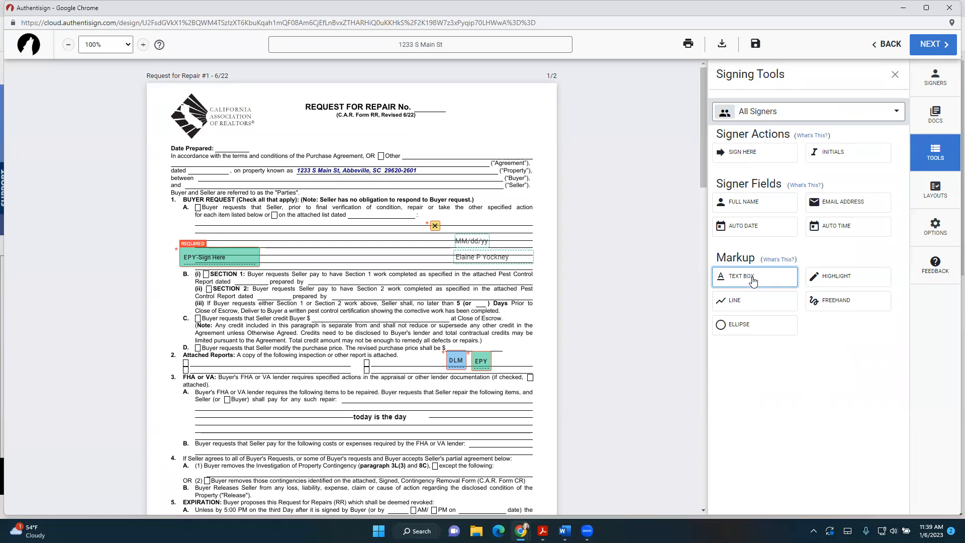
pyautogui.click(415, 104)
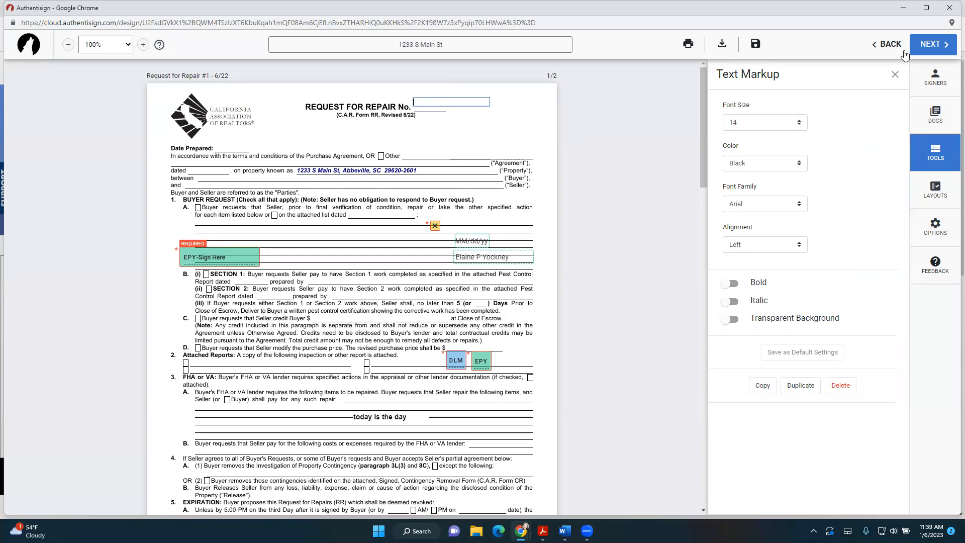
pyautogui.click(894, 77)
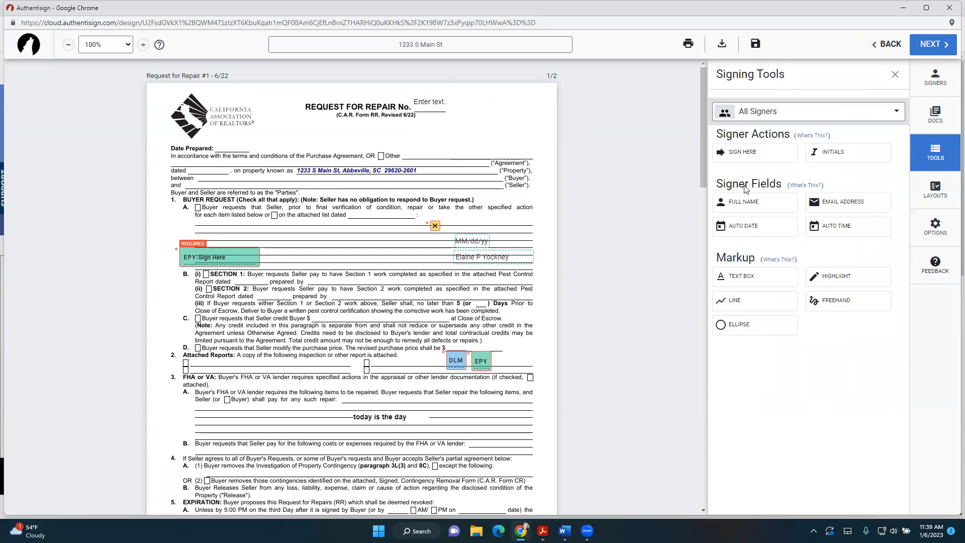
pyautogui.click(830, 119)
pyautogui.click(776, 138)
pyautogui.click(446, 102)
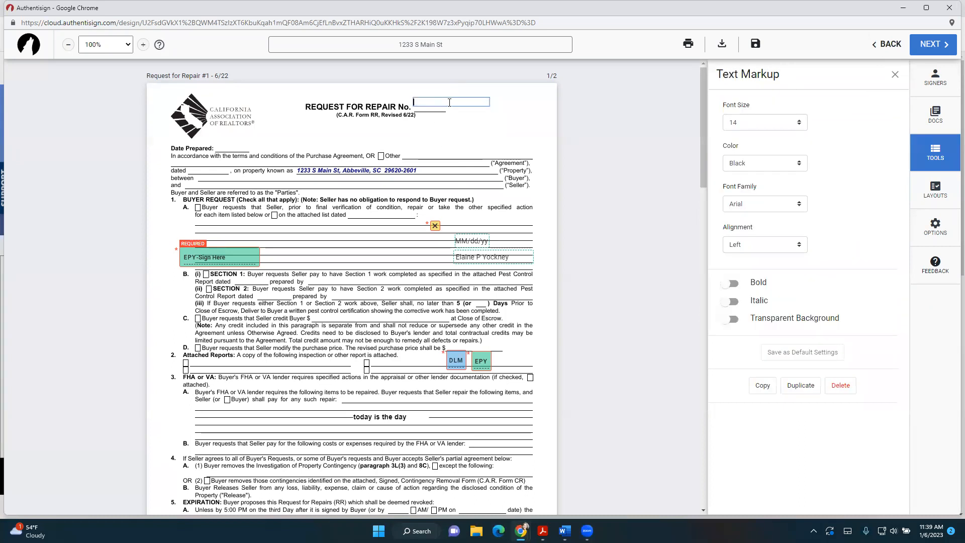
pyautogui.write('101')
pyautogui.click(894, 75)
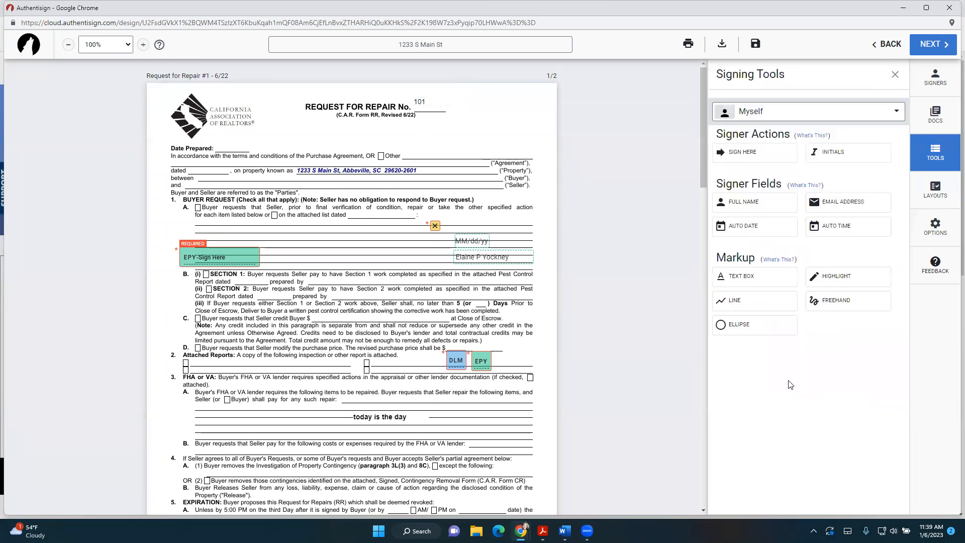
# Step: Strike out the property address near the top of the form with a red line
pyautogui.click(734, 302)
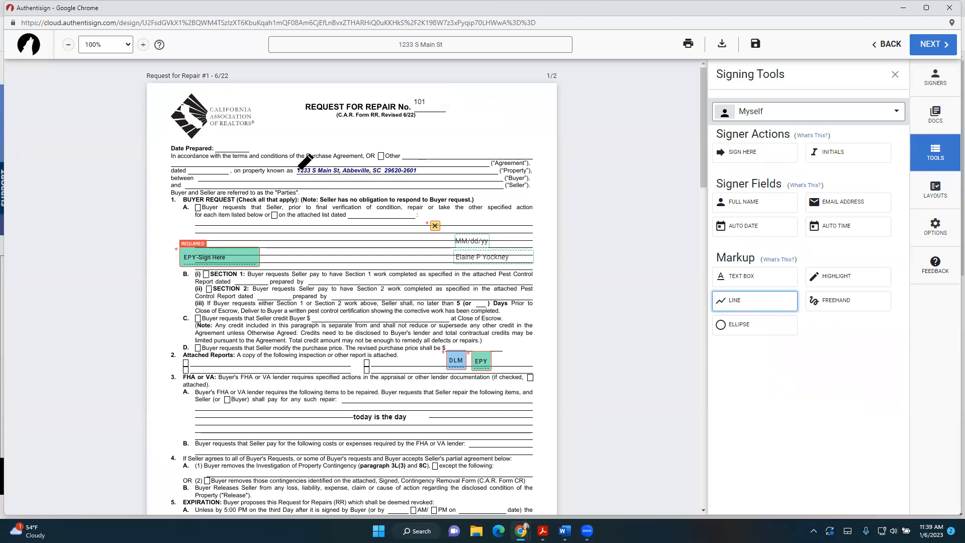
pyautogui.click(744, 302)
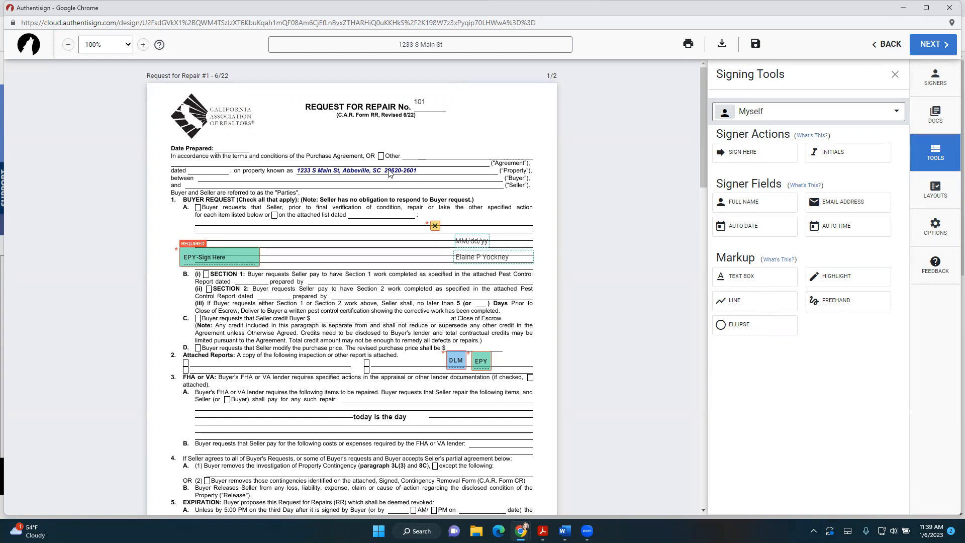
pyautogui.click(733, 302)
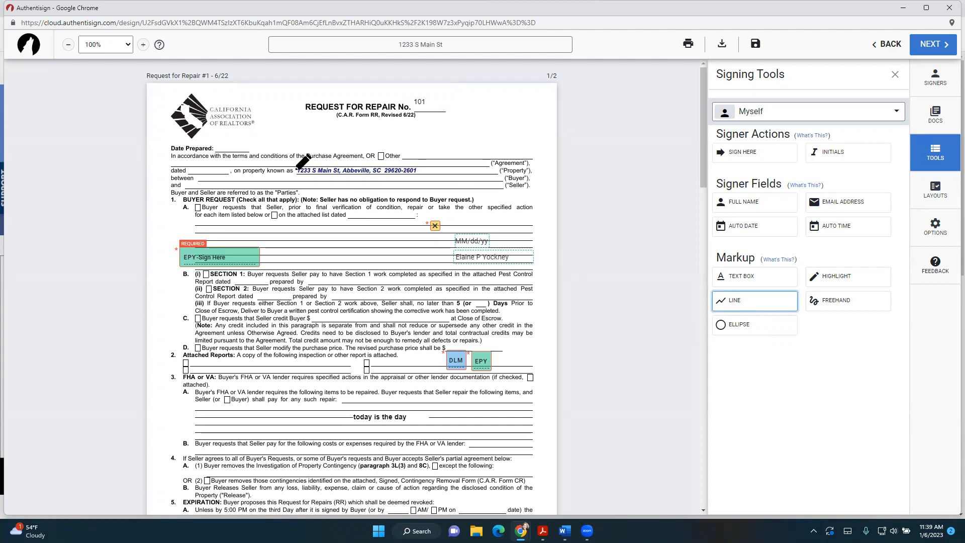
pyautogui.moveTo(297, 170); pyautogui.dragTo(423, 171)
# Step: Add a text box reading "1234" below the struck-out property address
pyautogui.click(742, 326)
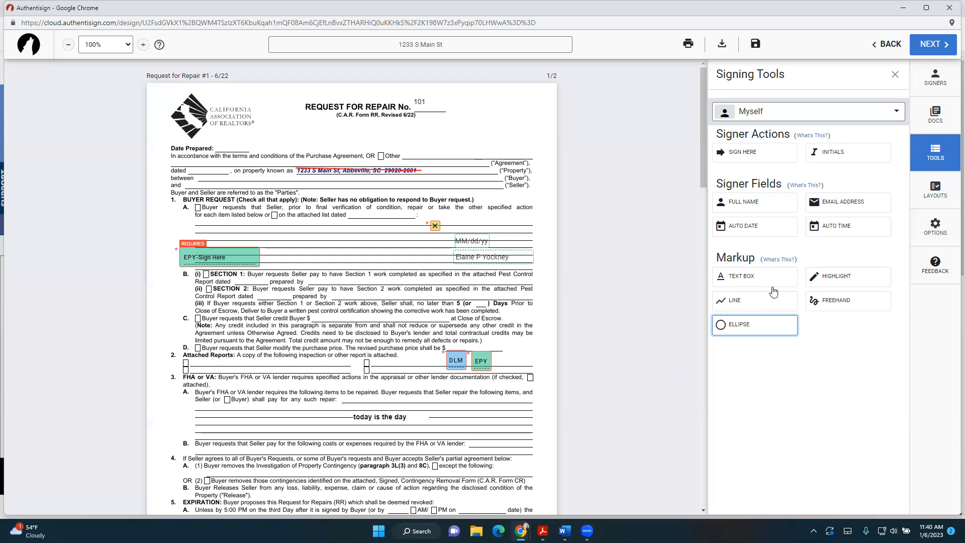
pyautogui.click(746, 280)
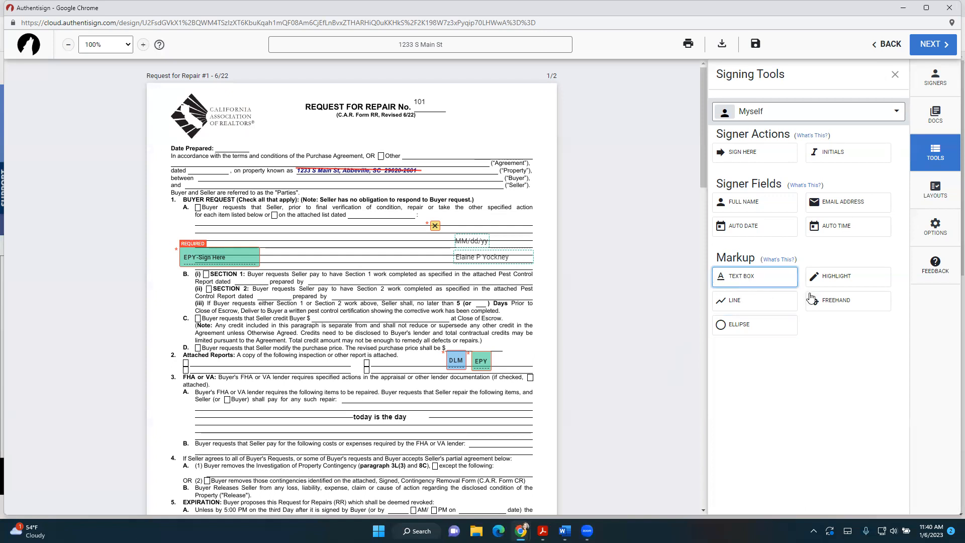
pyautogui.click(361, 182)
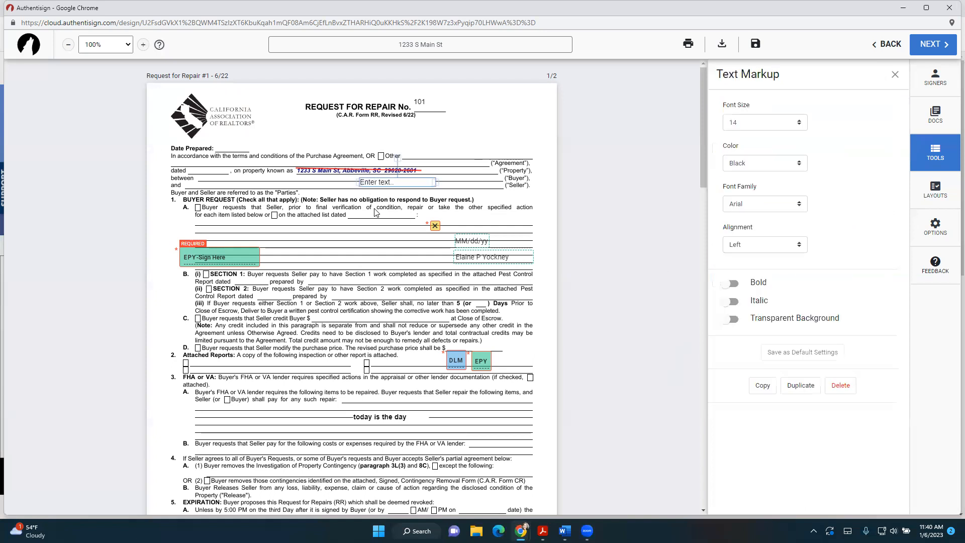
pyautogui.click(396, 180)
pyautogui.write('1234')
pyautogui.click(895, 74)
# Step: Draw one red line on the Seller blank beside "1234" and another across the blank lines of item 1A
pyautogui.click(734, 302)
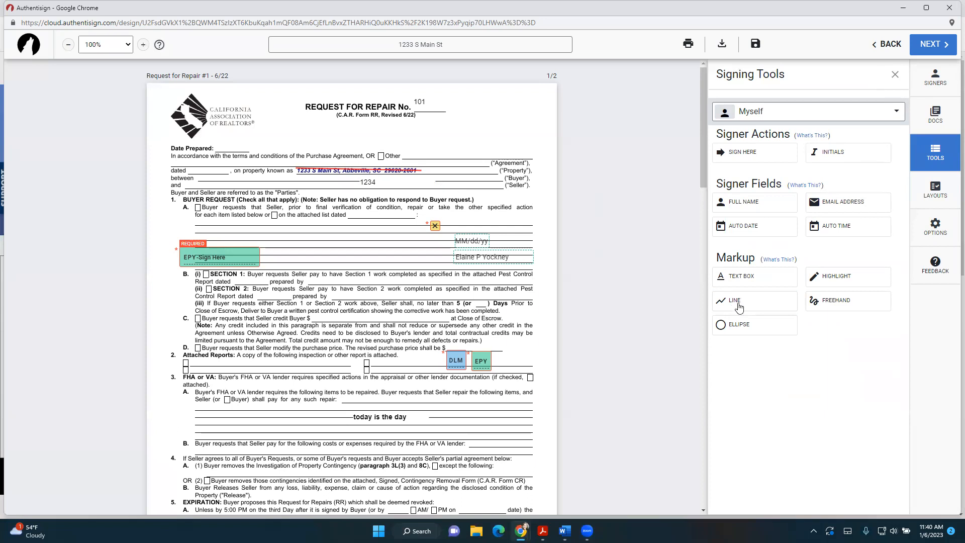
pyautogui.moveTo(390, 187); pyautogui.dragTo(488, 187)
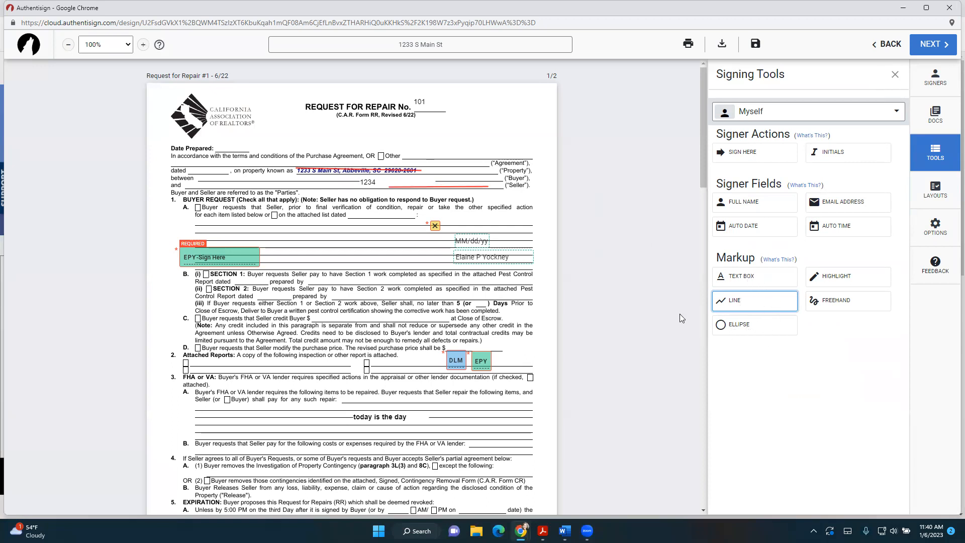
pyautogui.moveTo(357, 235); pyautogui.dragTo(438, 234)
pyautogui.click(751, 278)
pyautogui.click(760, 280)
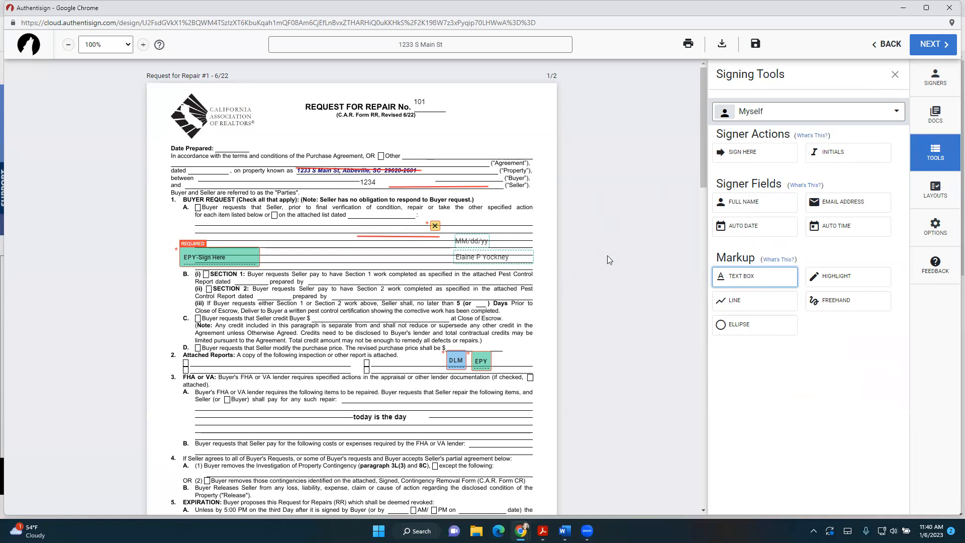
pyautogui.click(737, 305)
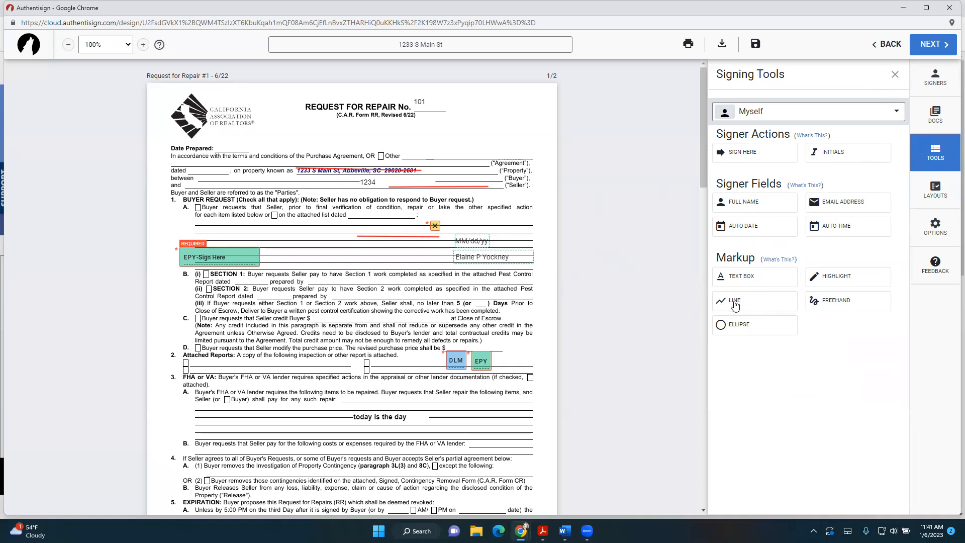
pyautogui.click(479, 223)
# Step: Highlight the end of the first line of Section 1 in item 1B and part of the note's first line in item 1C
pyautogui.click(836, 277)
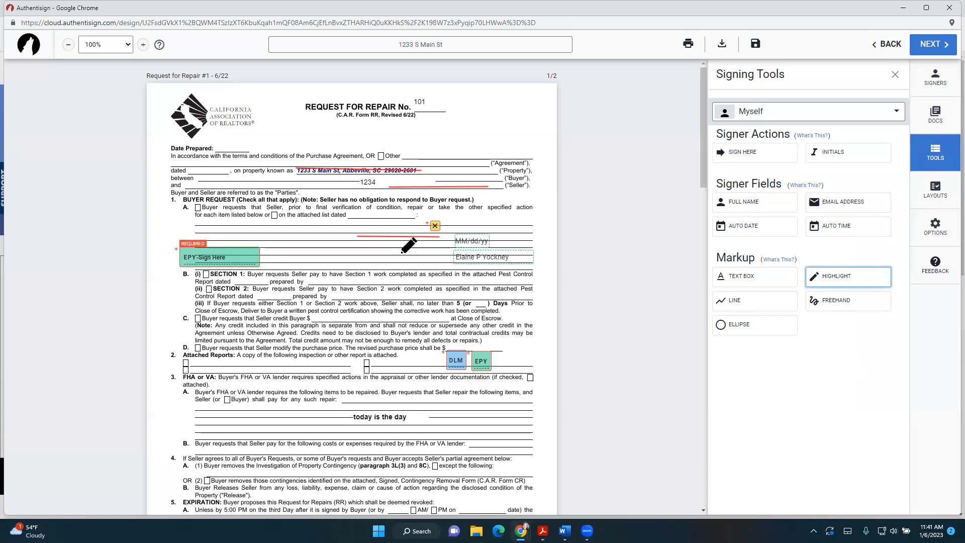
pyautogui.moveTo(343, 272); pyautogui.dragTo(543, 275)
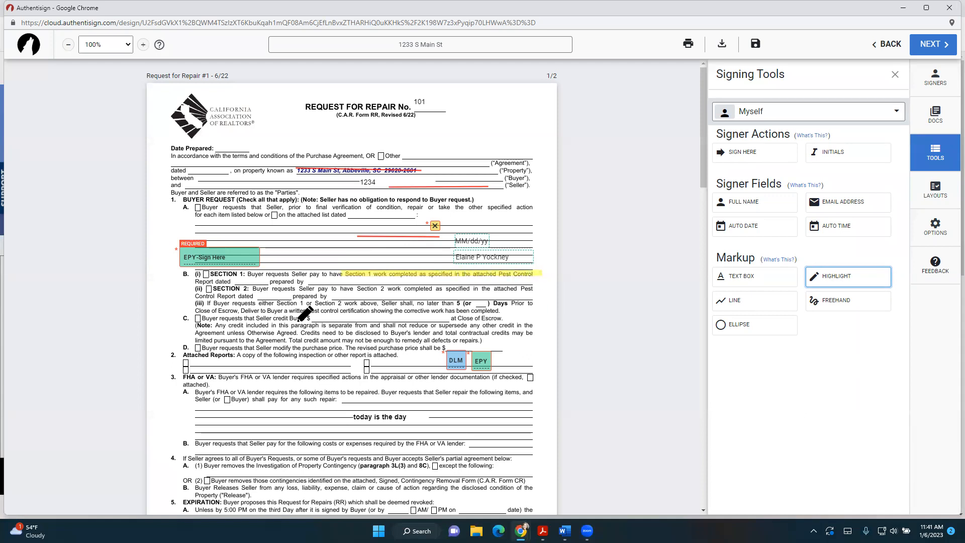
pyautogui.moveTo(291, 322)
pyautogui.mouseDown()
pyautogui.moveTo(376, 321)
pyautogui.moveTo(385, 338)
pyautogui.moveTo(400, 292)
pyautogui.moveTo(397, 336)
pyautogui.moveTo(486, 333)
pyautogui.moveTo(501, 314)
pyautogui.moveTo(504, 335)
pyautogui.mouseUp()
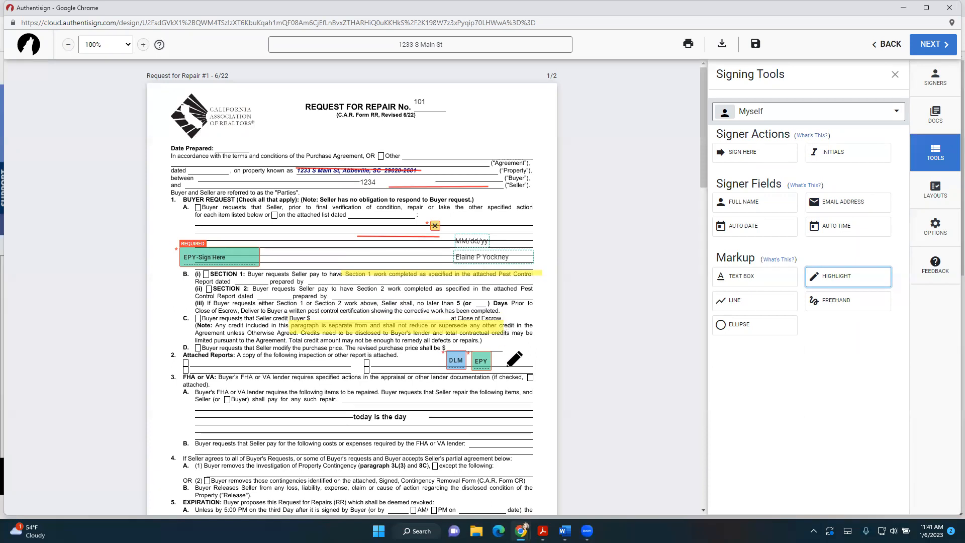
# Step: Draw an ellipse around the start of Section 1 in item 1B and delete it
pyautogui.click(740, 328)
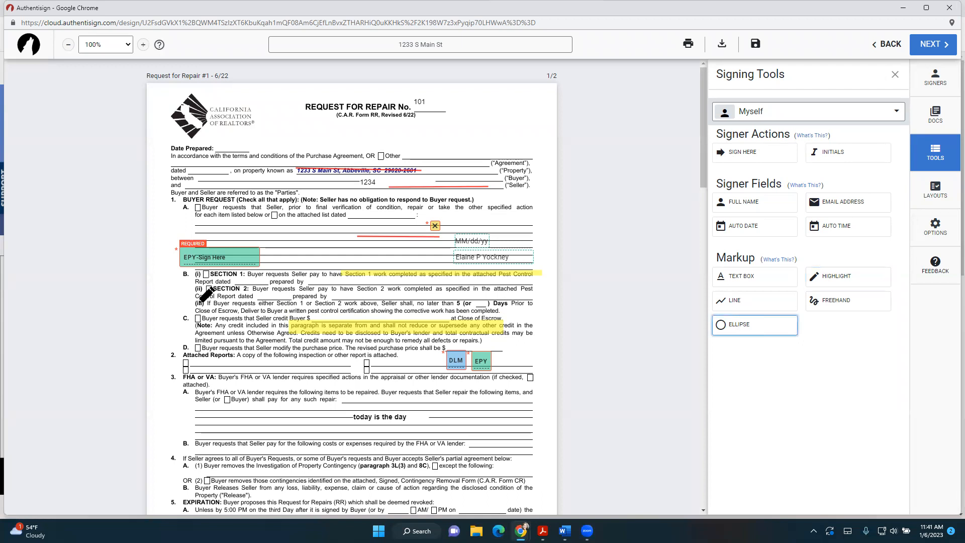
pyautogui.moveTo(215, 288)
pyautogui.mouseDown()
pyautogui.moveTo(303, 317)
pyautogui.moveTo(315, 265)
pyautogui.moveTo(364, 260)
pyautogui.mouseUp()
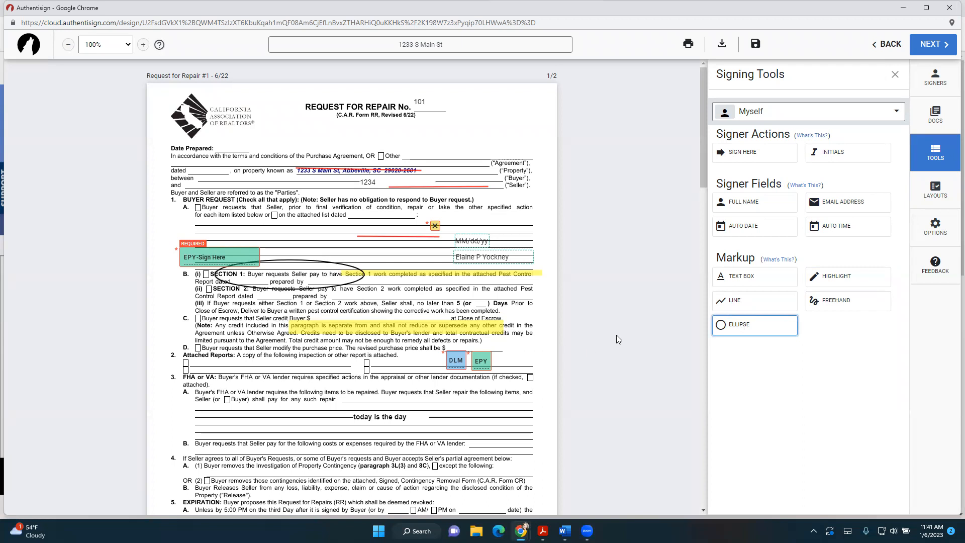
pyautogui.click(323, 273)
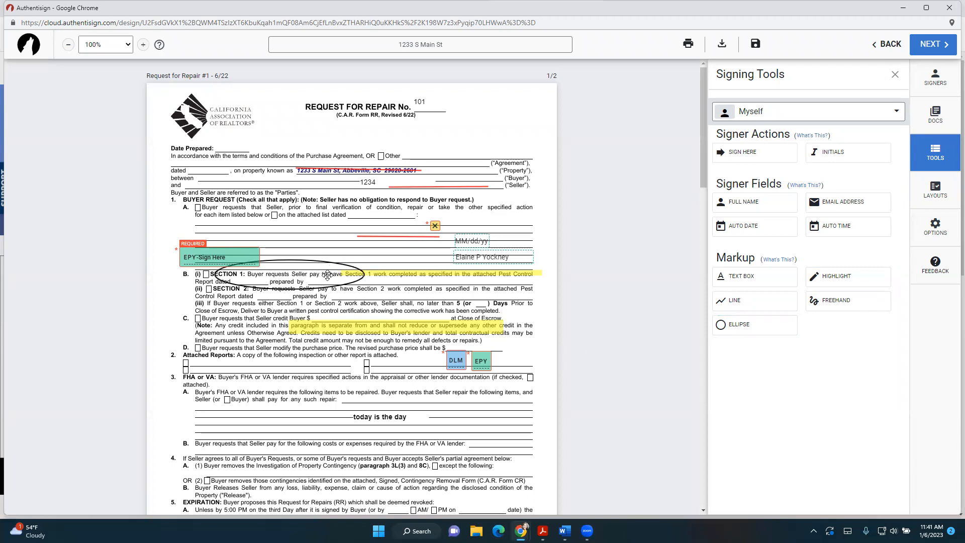
pyautogui.click(346, 267)
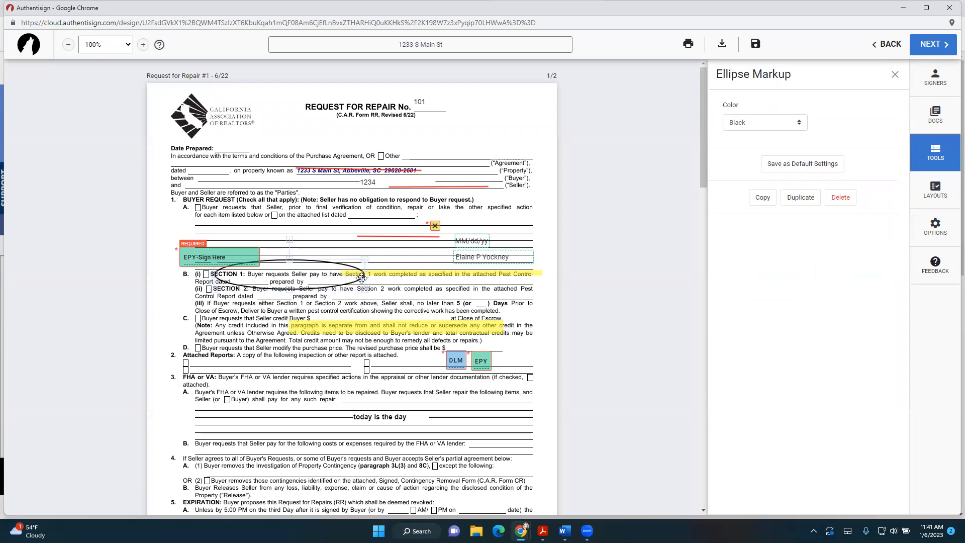
pyautogui.press('Delete')
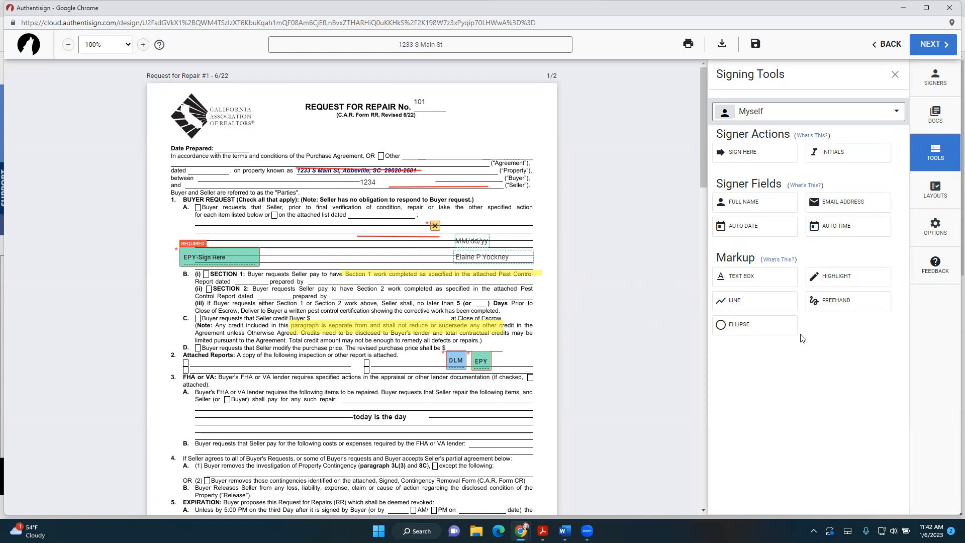
# Step: Draw freehand scribbles over items 1A to 1C and an arrow in the page margin pointing at Section 2
pyautogui.click(832, 303)
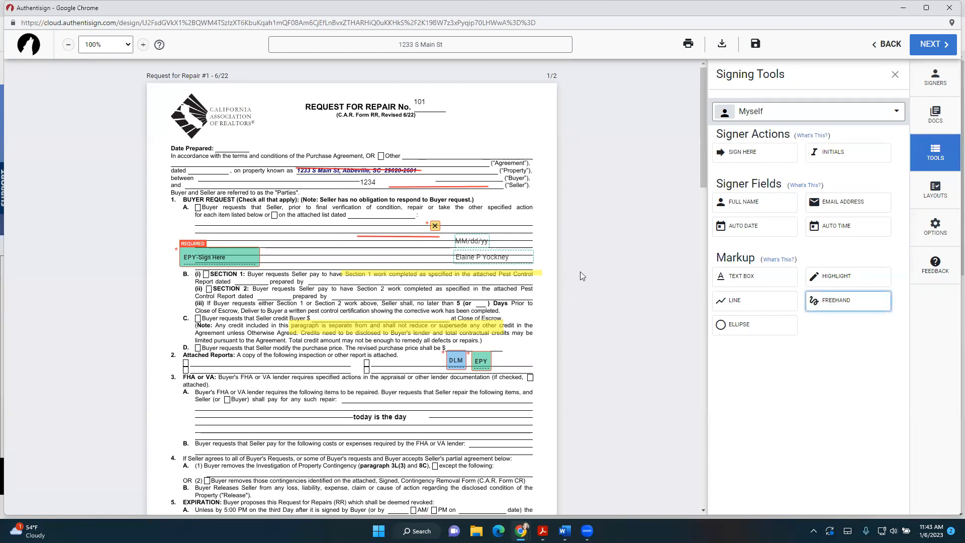
pyautogui.moveTo(285, 245)
pyautogui.mouseDown()
pyautogui.moveTo(308, 271)
pyautogui.moveTo(471, 280)
pyautogui.moveTo(424, 326)
pyautogui.mouseUp()
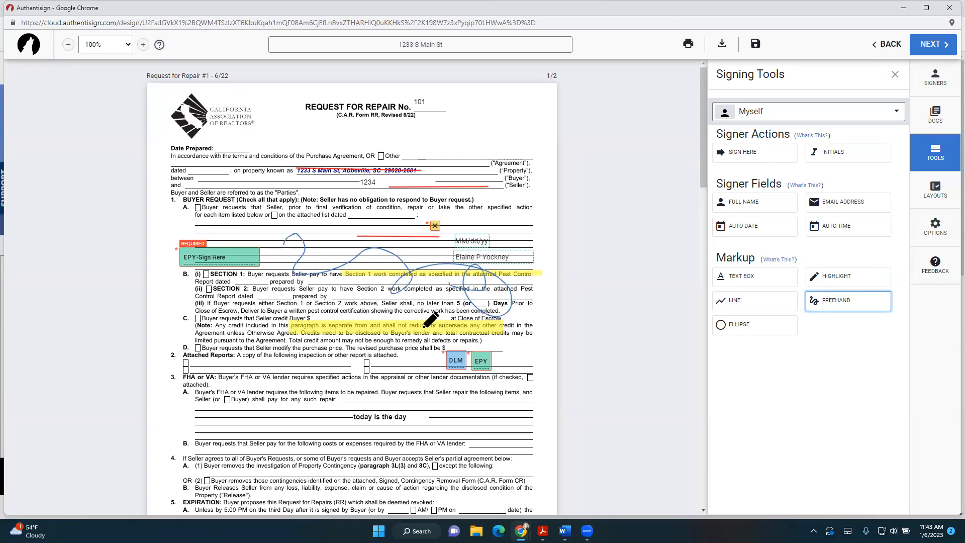
pyautogui.moveTo(361, 319)
pyautogui.mouseDown()
pyautogui.moveTo(438, 320)
pyautogui.moveTo(399, 297)
pyautogui.mouseUp()
pyautogui.moveTo(155, 304)
pyautogui.mouseDown()
pyautogui.moveTo(184, 299)
pyautogui.moveTo(174, 307)
pyautogui.mouseUp()
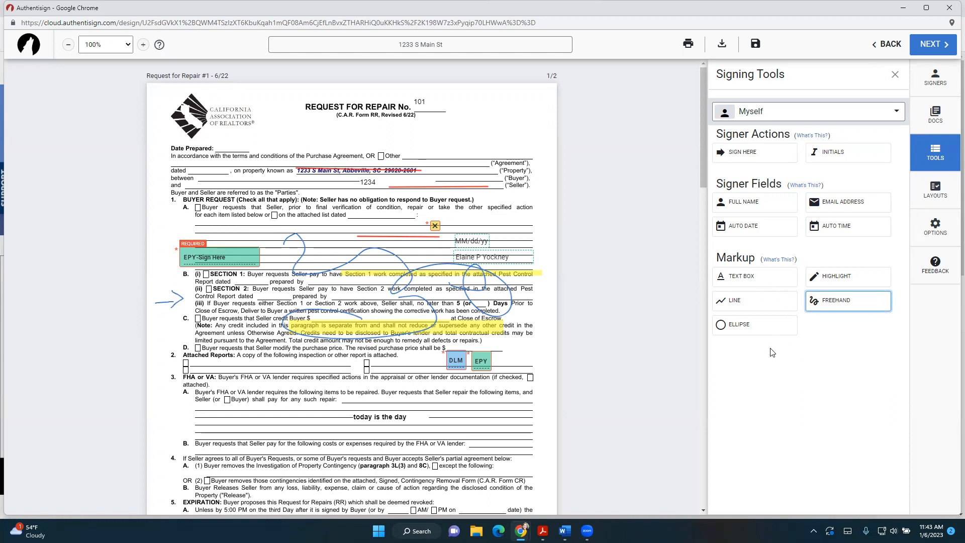
# Step: Open the layouts tool and look through the fields placed on both pages of the form
pyautogui.click(935, 189)
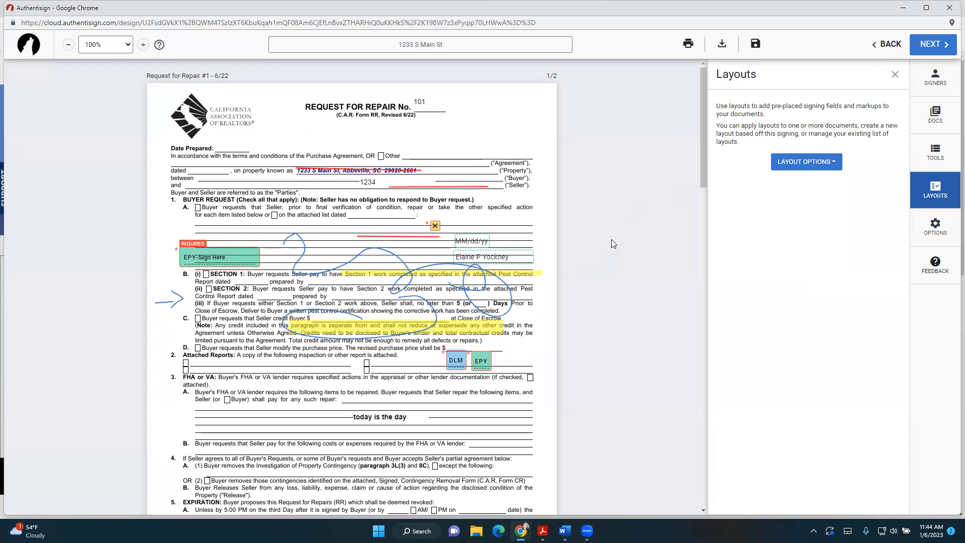
pyautogui.scroll(-4, 603, 242)
pyautogui.scroll(-12, 596, 245)
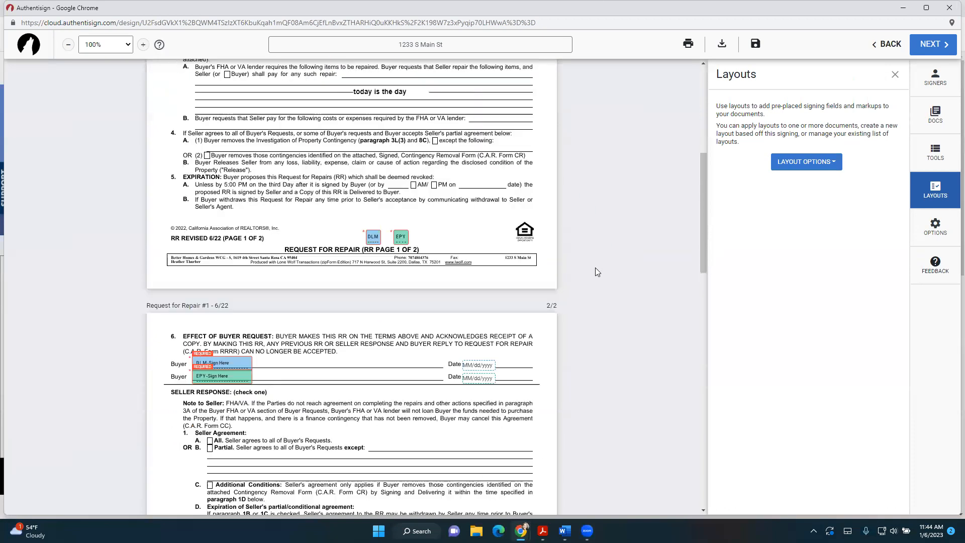
pyautogui.scroll(20, 591, 277)
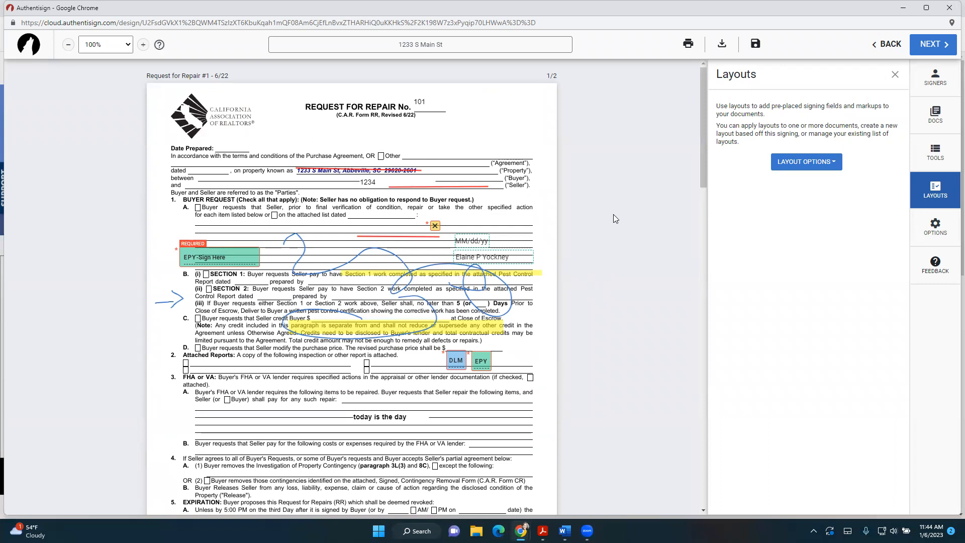
# Step: View the signing's expiration date settings and its reminder options
pyautogui.click(935, 227)
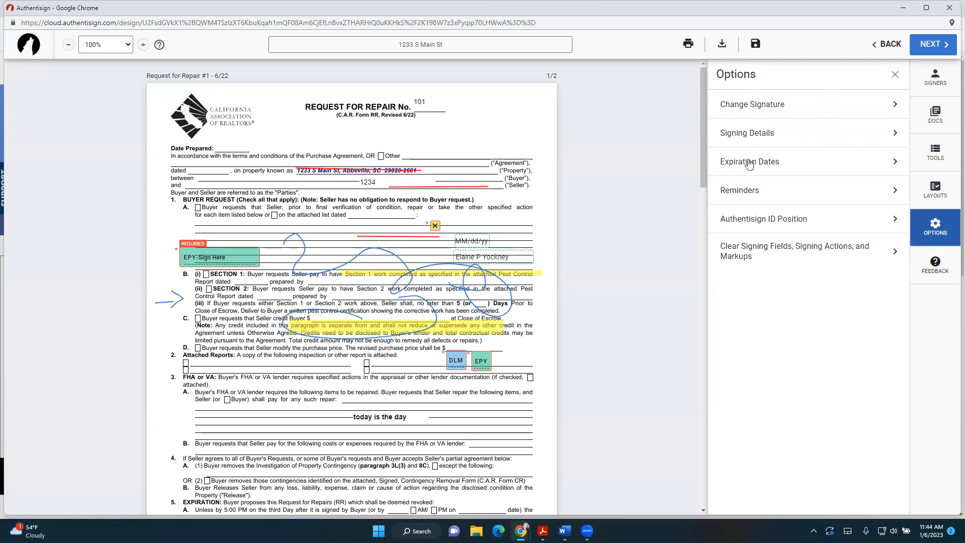
pyautogui.click(776, 162)
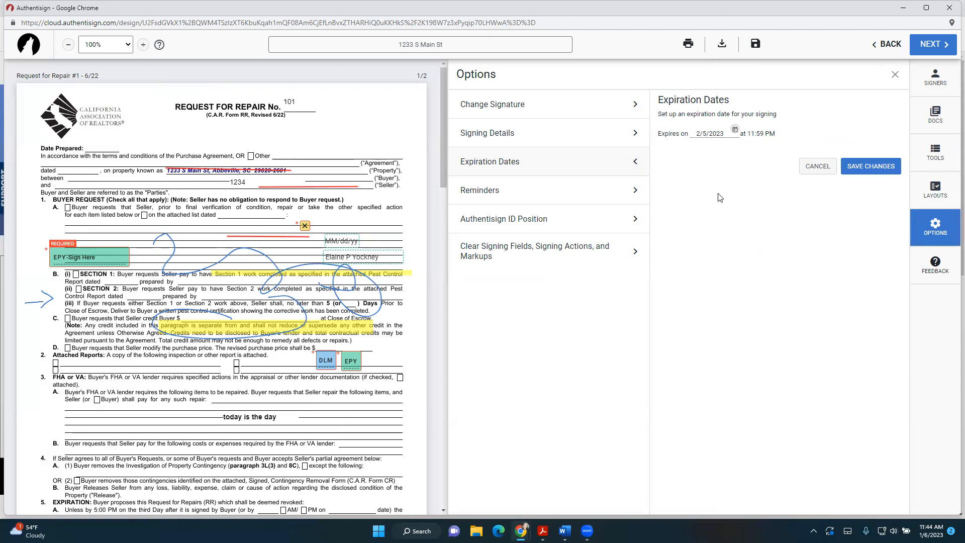
pyautogui.click(497, 191)
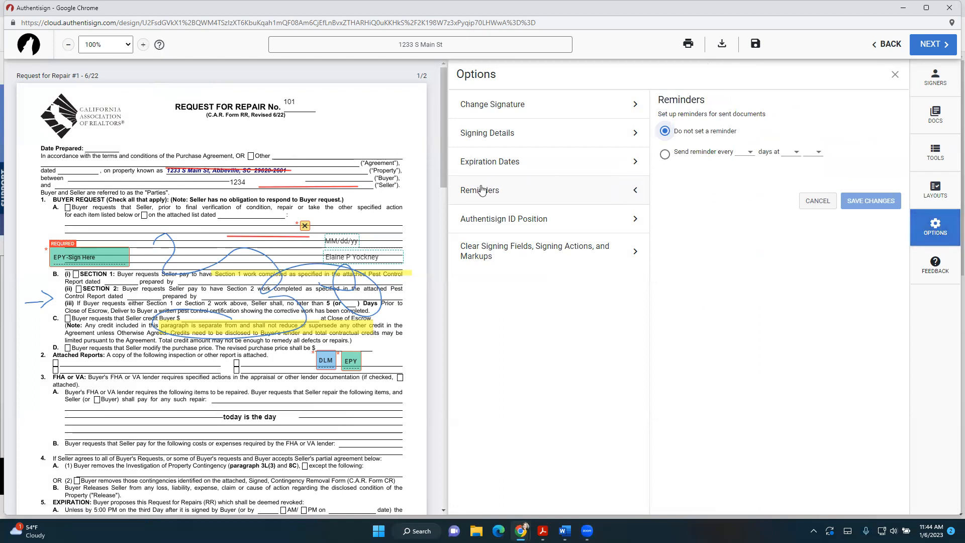
# Step: Set the signing's reminders to go out every 3 days at 9 AM
pyautogui.click(665, 155)
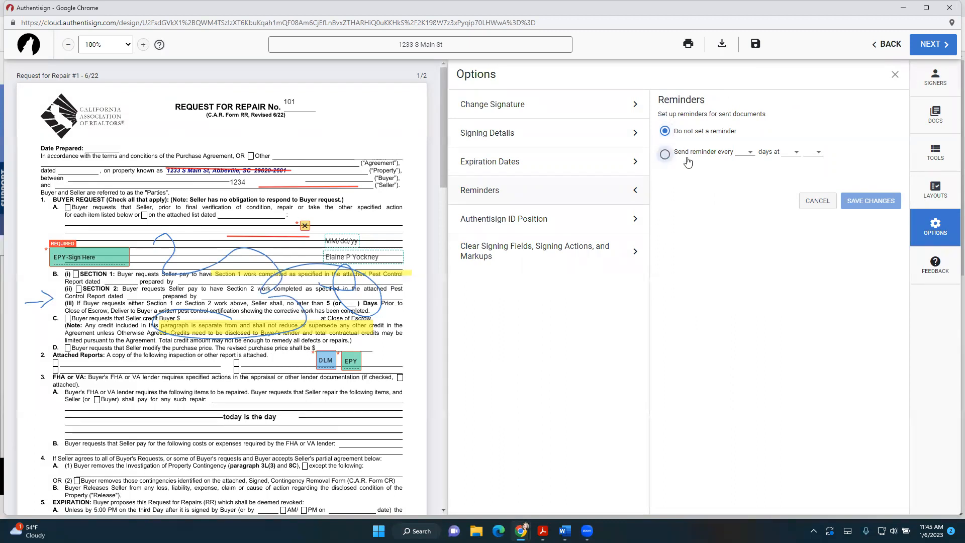
pyautogui.click(748, 152)
pyautogui.click(739, 189)
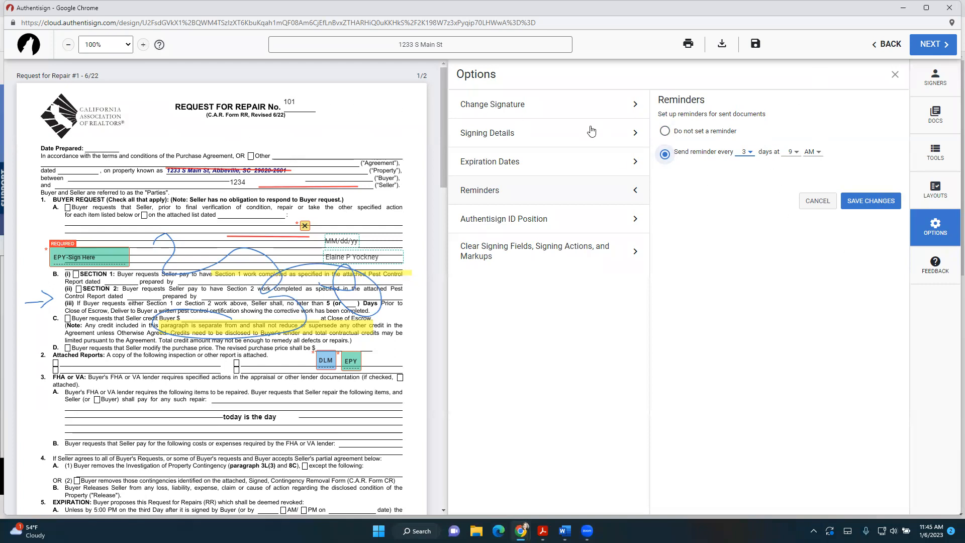
# Step: Remove Buyer One and Buyer Two from the signing, leaving the remote signer without a role, and proceed to the next stage
pyautogui.click(930, 45)
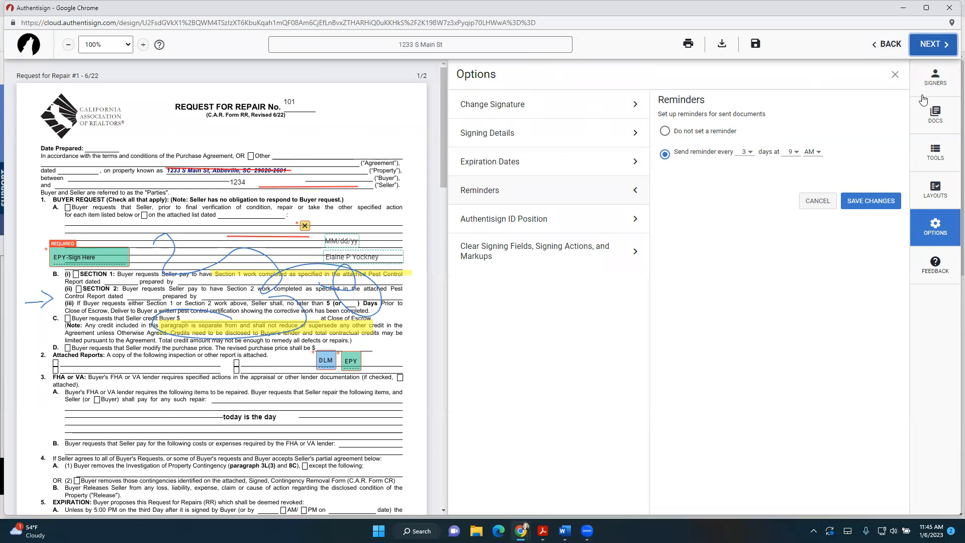
pyautogui.click(935, 78)
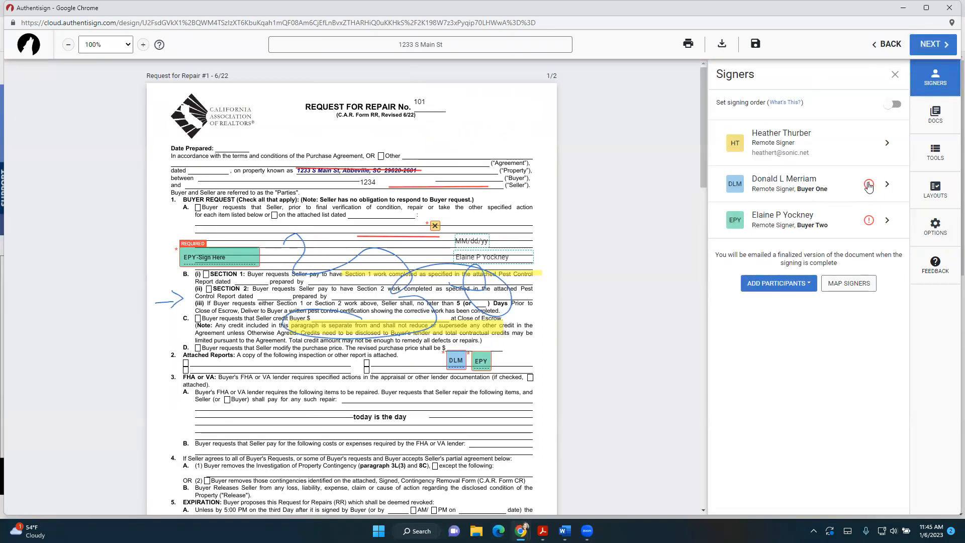
pyautogui.click(886, 185)
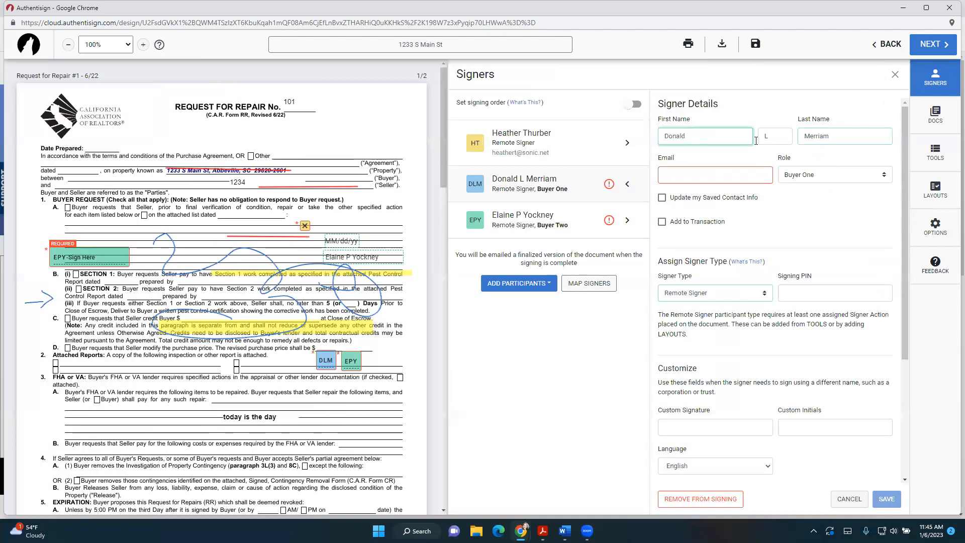
pyautogui.scroll(-4, 713, 412)
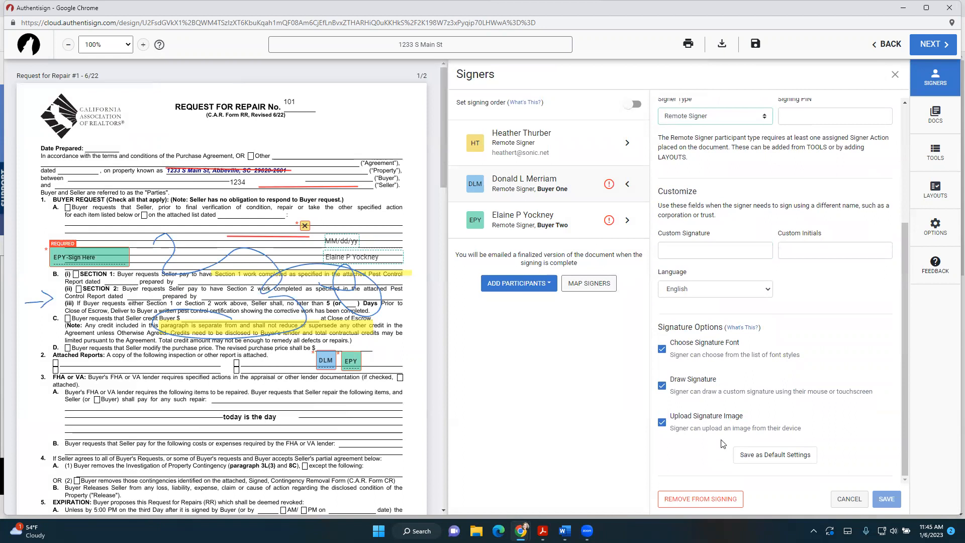
pyautogui.click(738, 497)
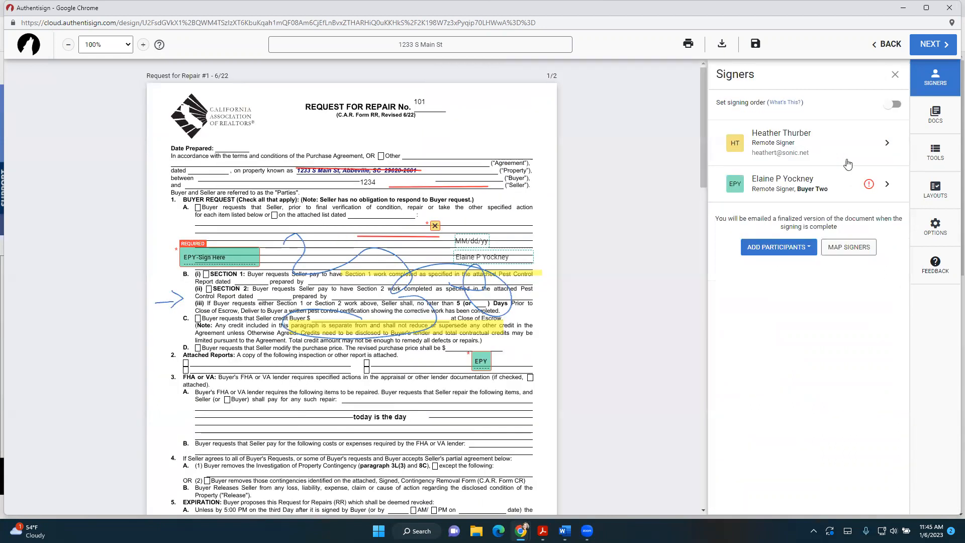
pyautogui.click(878, 185)
pyautogui.click(710, 498)
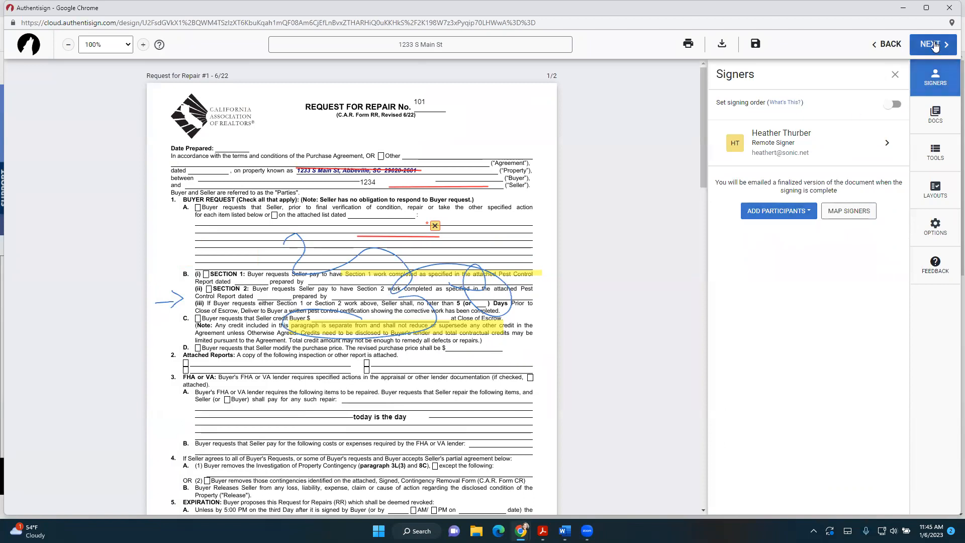
pyautogui.click(933, 45)
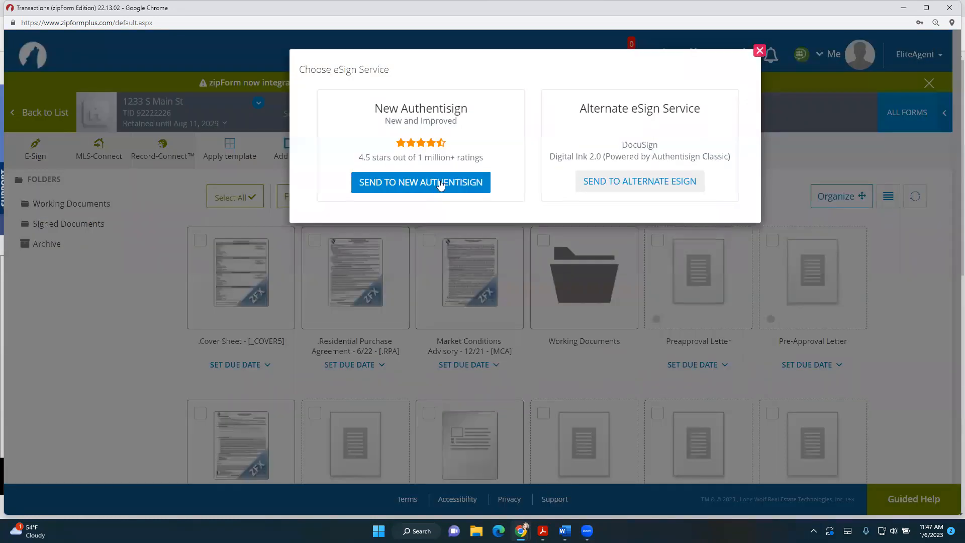
# Step: Create a new Authentisign signing from the transaction with the prefilled signing name and no return folder
pyautogui.click(440, 185)
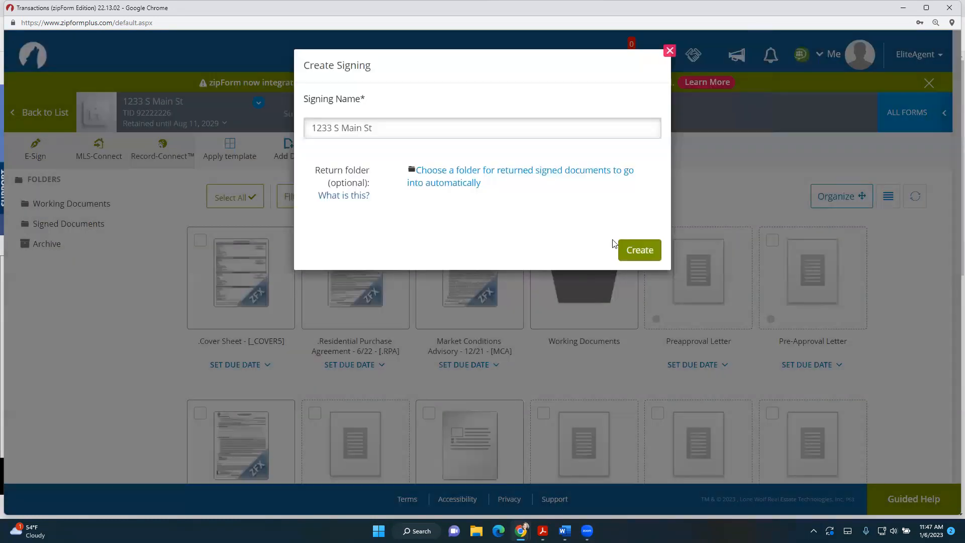
pyautogui.click(640, 250)
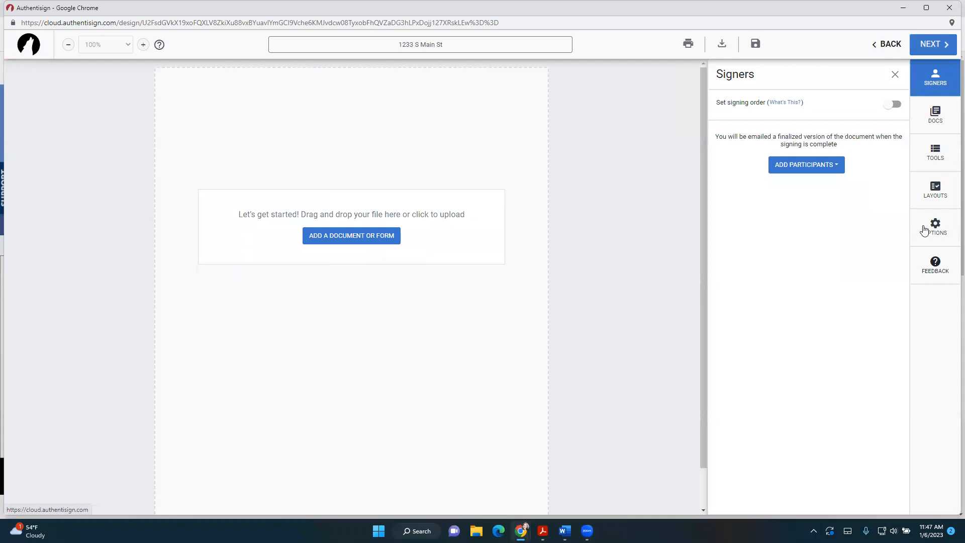
# Step: Open the signature change option, decline the participant acknowledgement, and view the signing details
pyautogui.click(928, 229)
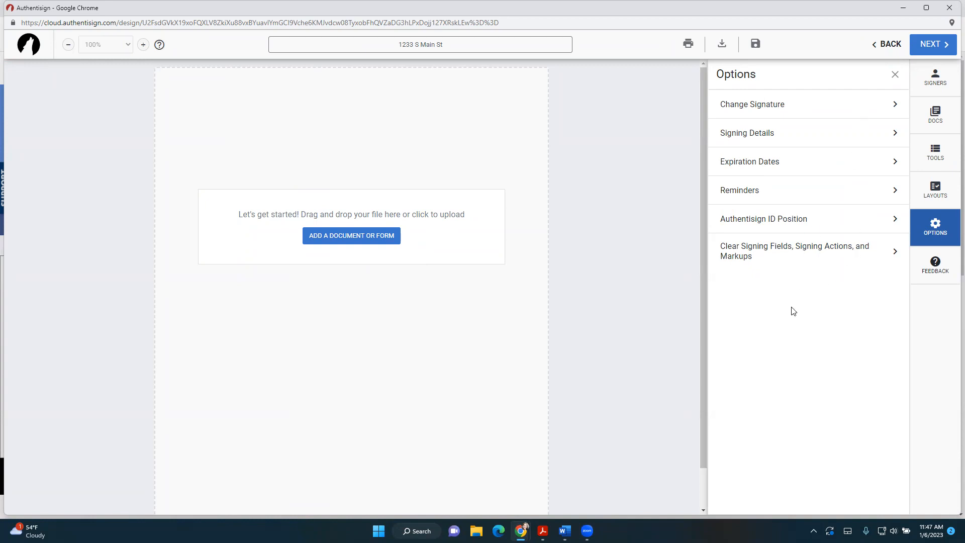
pyautogui.click(780, 109)
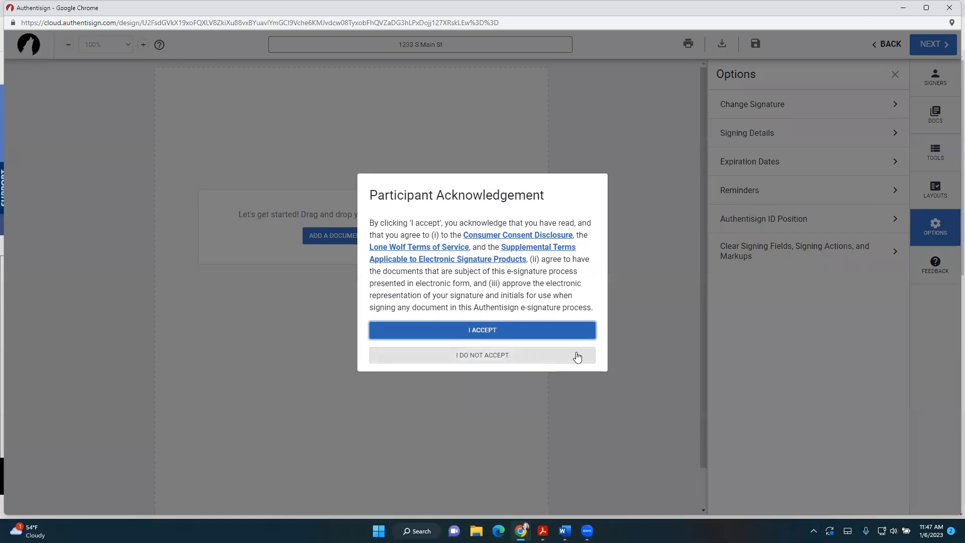
pyautogui.click(547, 361)
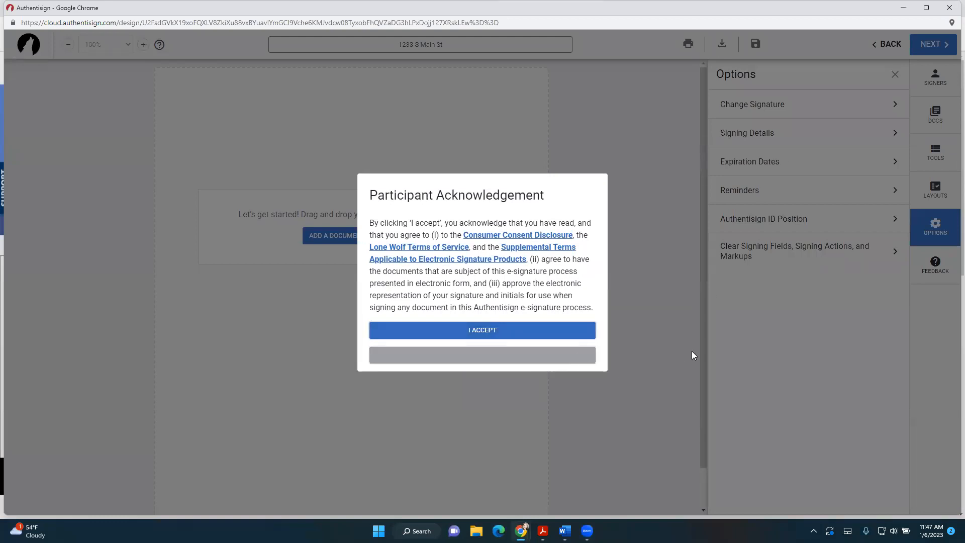
pyautogui.click(767, 132)
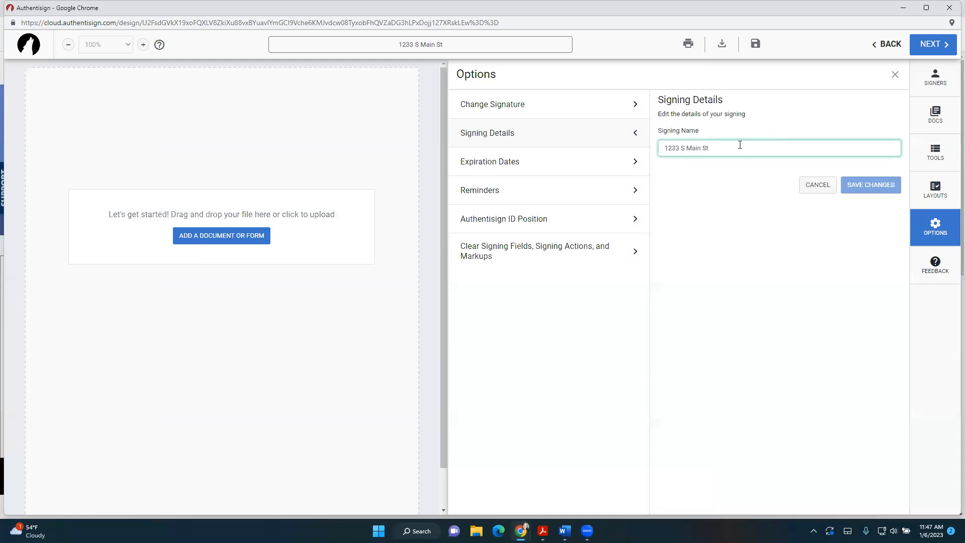